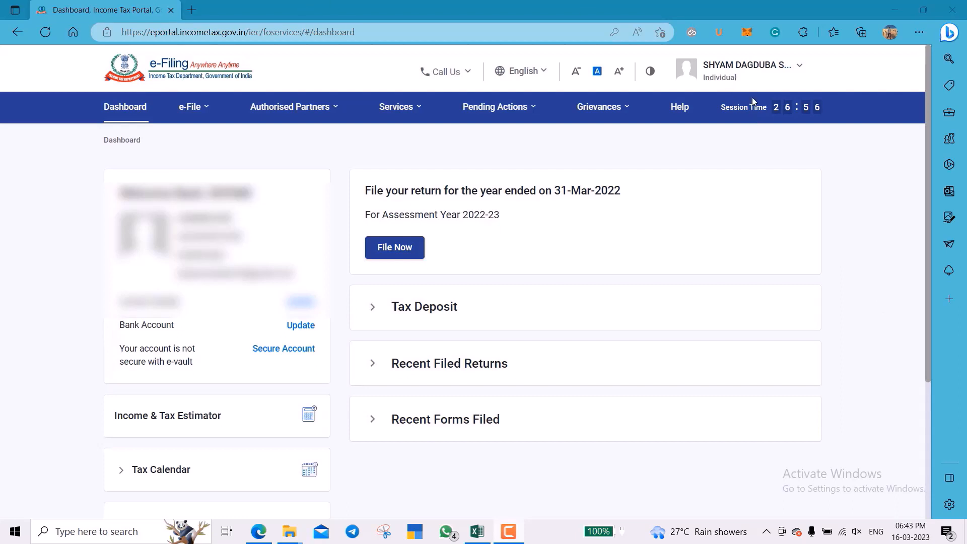
Download the pre-filled data JSON for assessment year 2021-22 from e-File > Income Tax Returns.
click(192, 106)
mouse_move(223, 142)
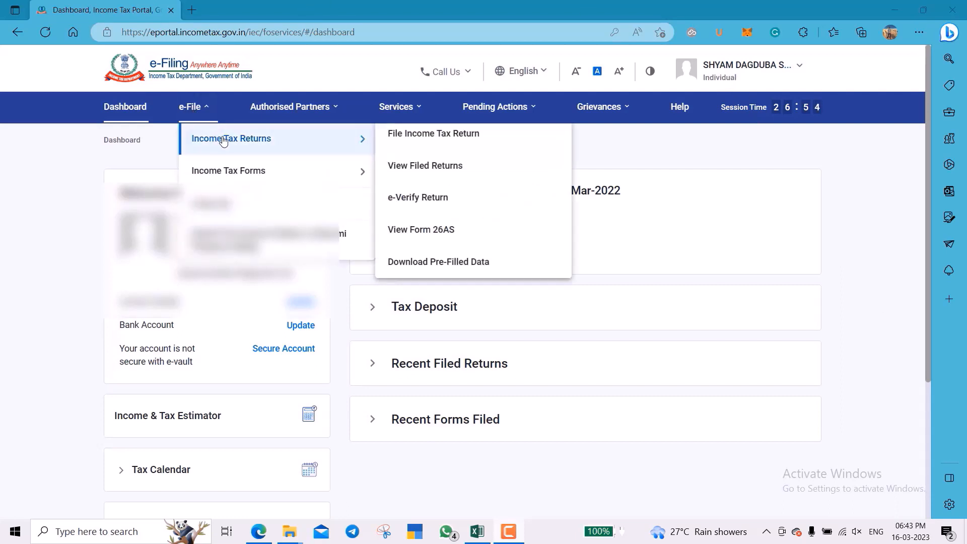
click(429, 263)
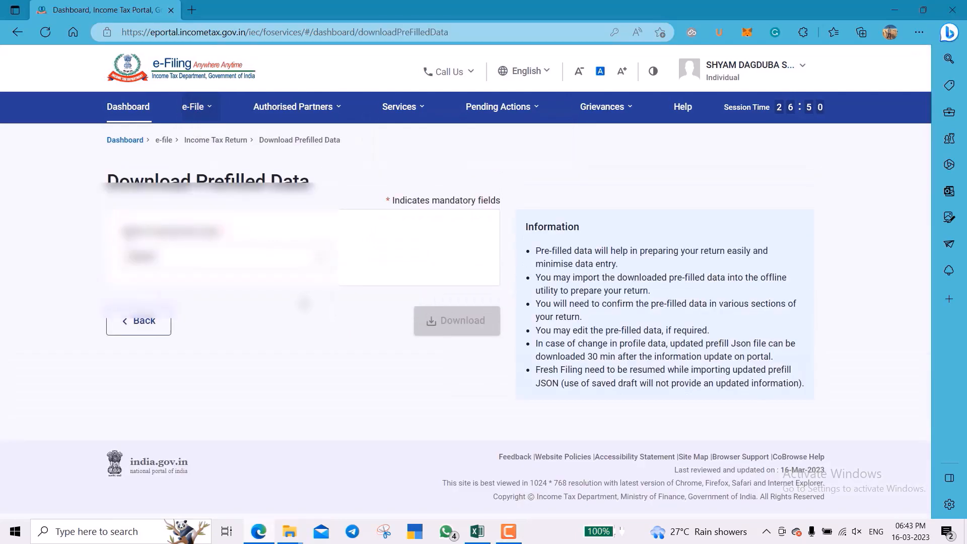
click(262, 262)
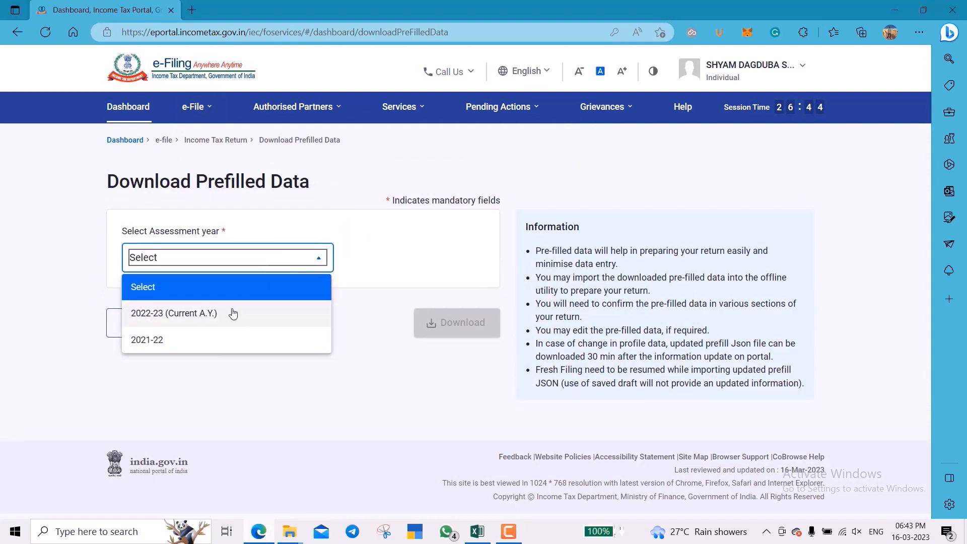
click(234, 343)
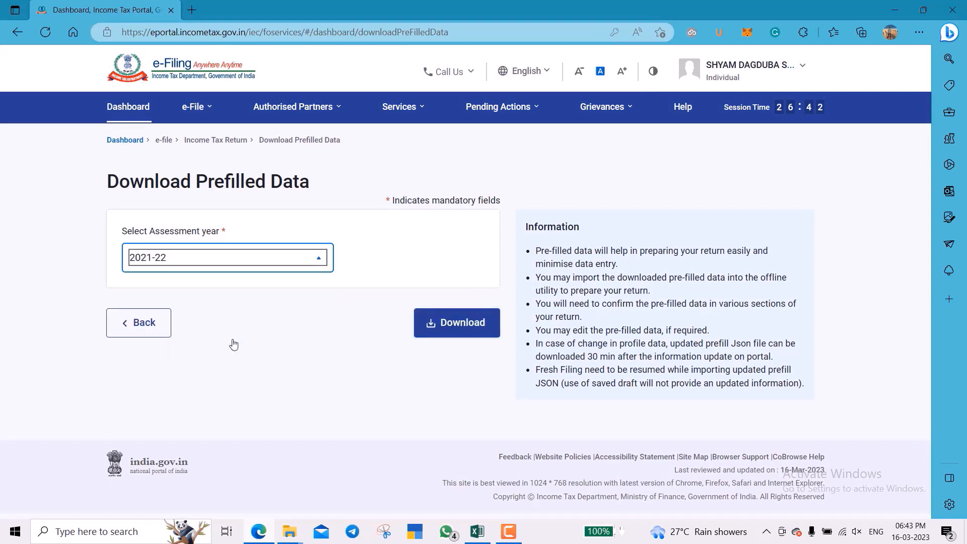
click(472, 332)
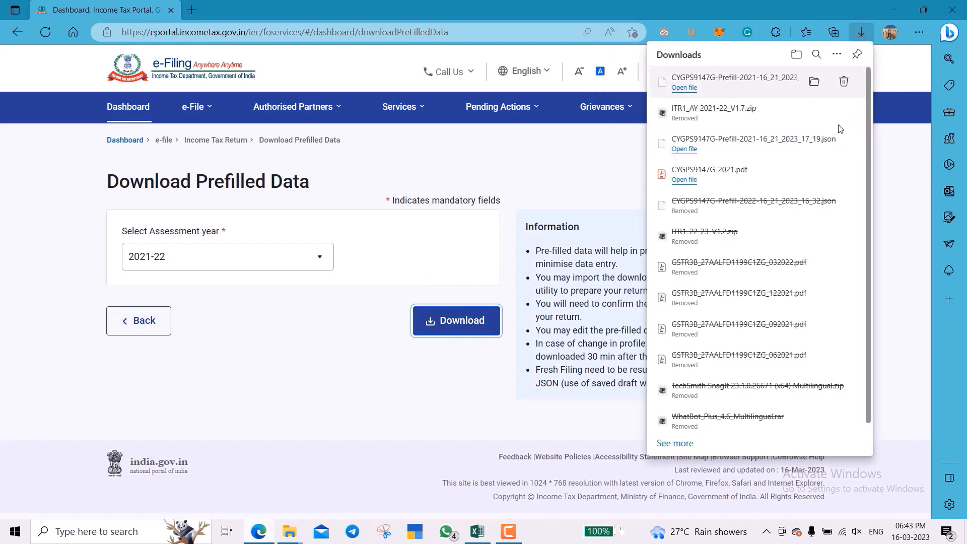
click(900, 188)
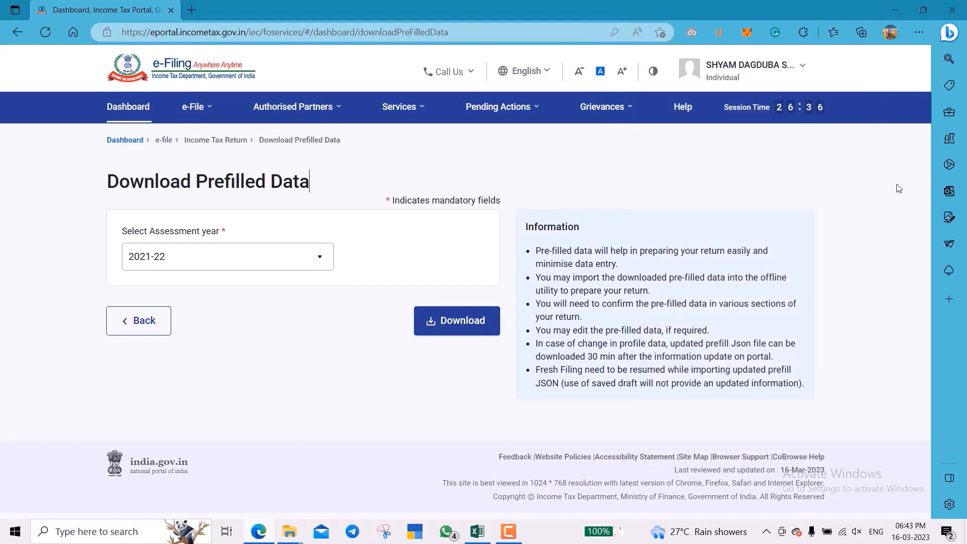
Log out of the e-Filing portal and go to the public Downloads page.
click(748, 86)
click(750, 161)
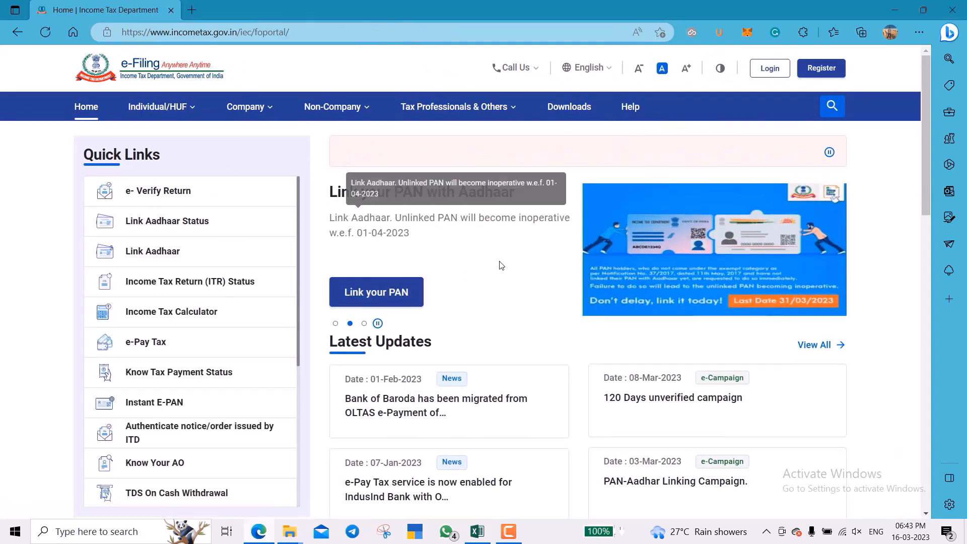
click(571, 108)
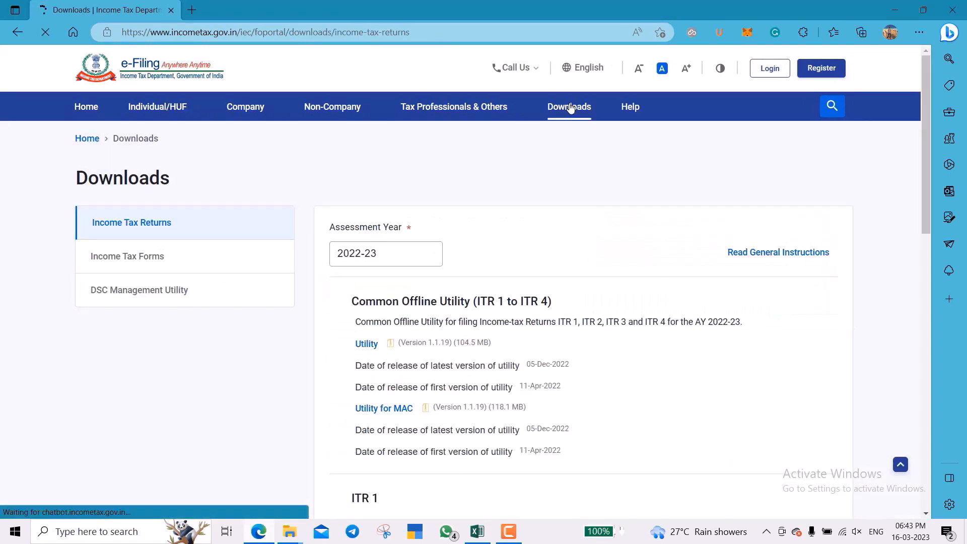
scroll(442, 216, down, 1)
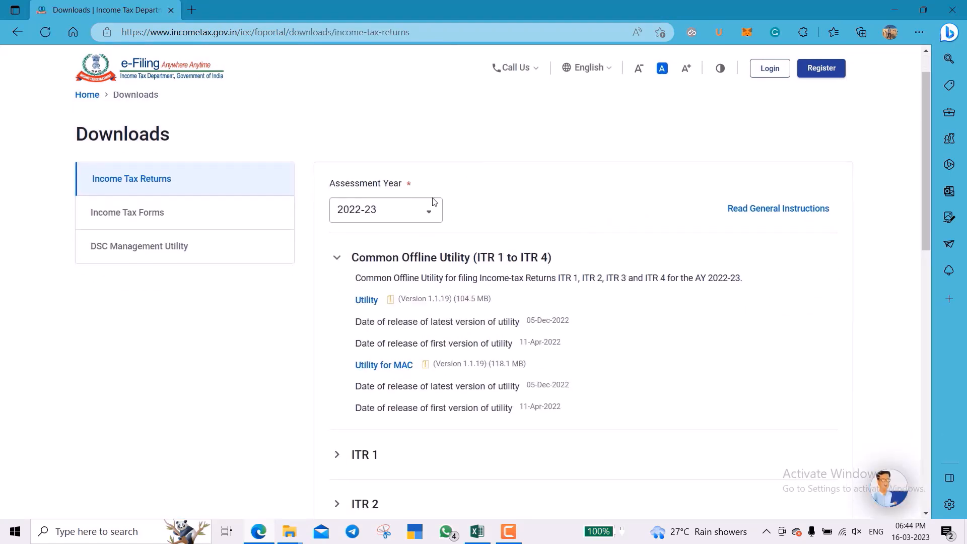
Download the Excel-based ITR 1 utility for AY 2021-22 and bring up the Downloads folder.
click(406, 213)
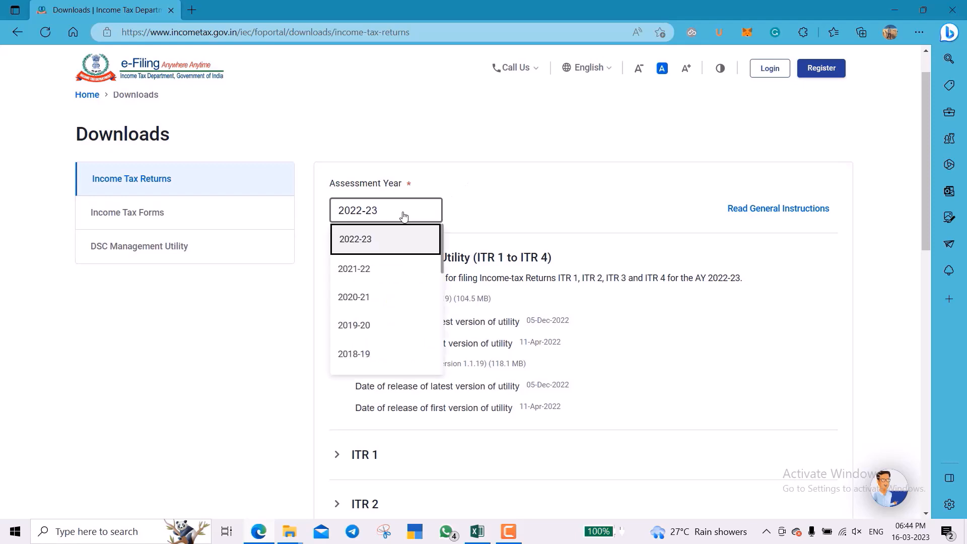
click(388, 272)
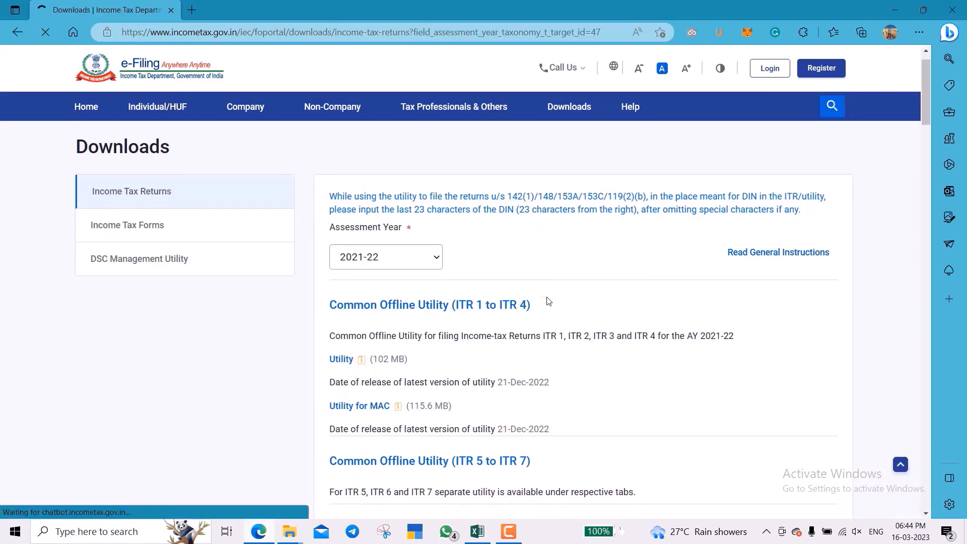
scroll(548, 301, down, 4)
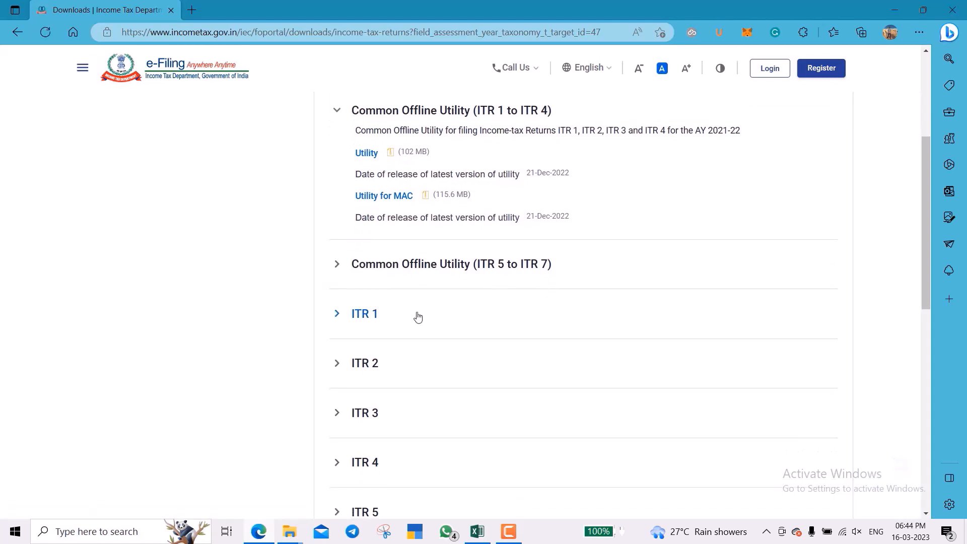
click(418, 316)
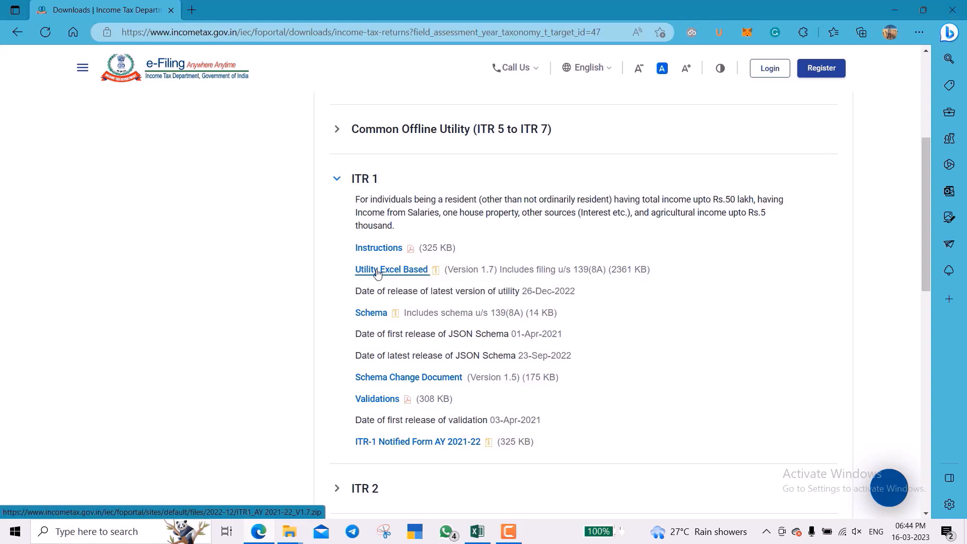
click(377, 273)
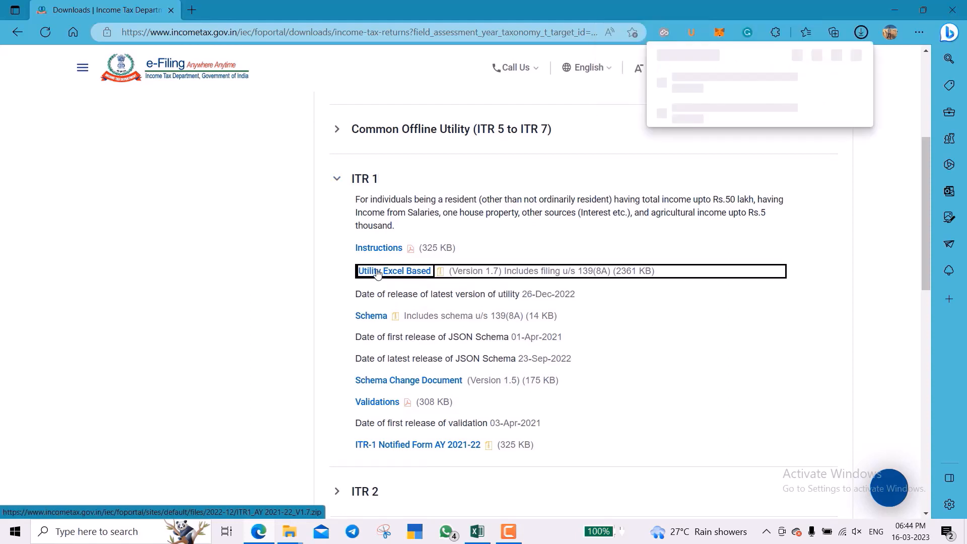
scroll(320, 283, up, 1)
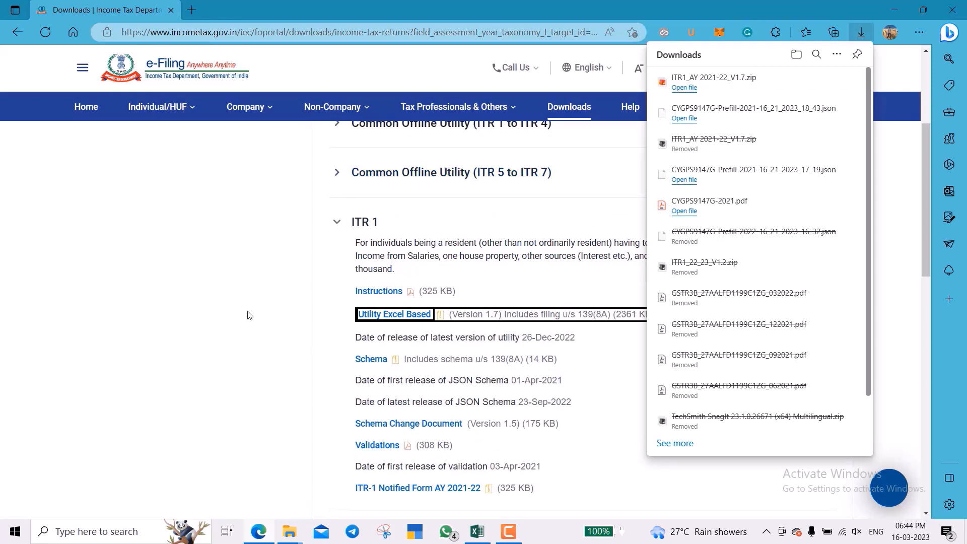
mouse_move(289, 531)
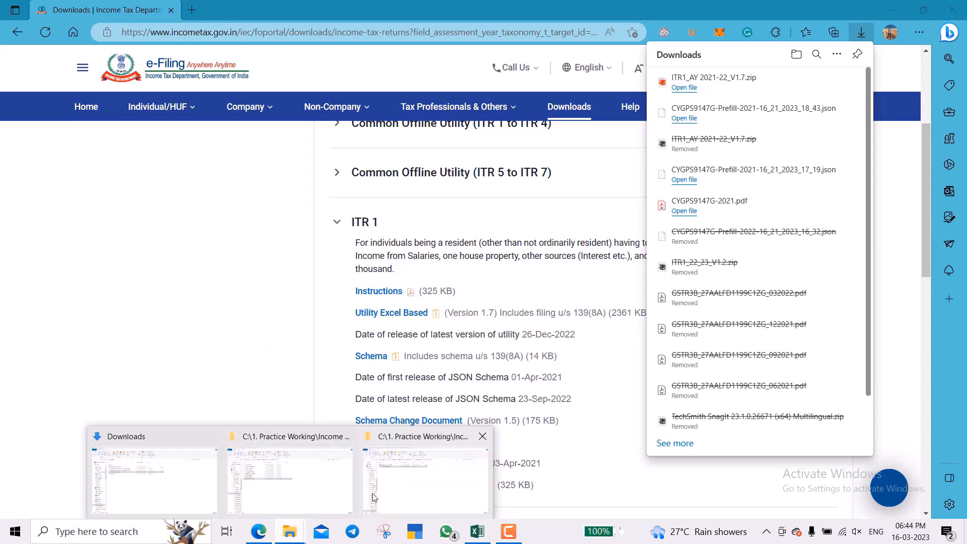
click(177, 475)
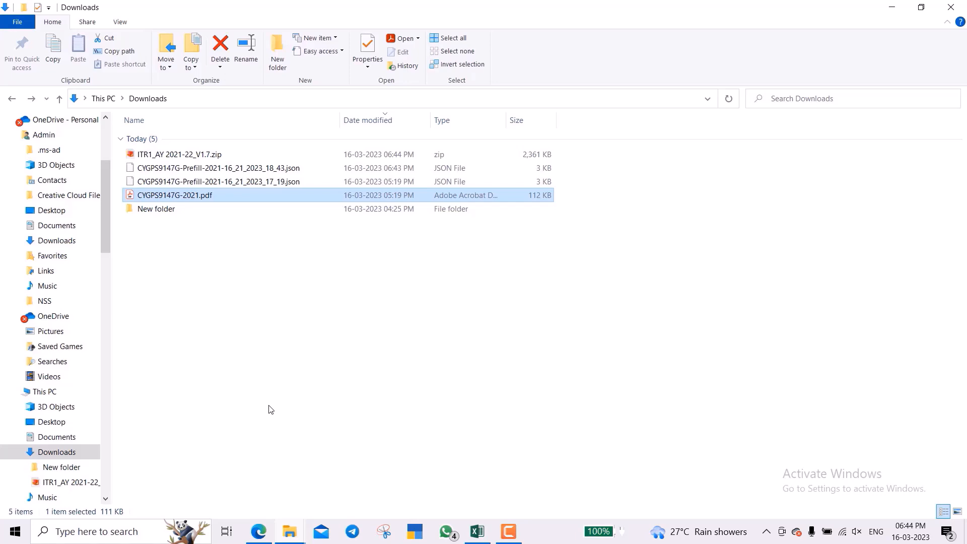
Extract ITR1_AY 2021-22_V1.7.zip with WinRAR and open the extracted ITR1_AY 2021-22_V1.7 folder.
key(Up)
key(Up)
key(Up)
key(Up)
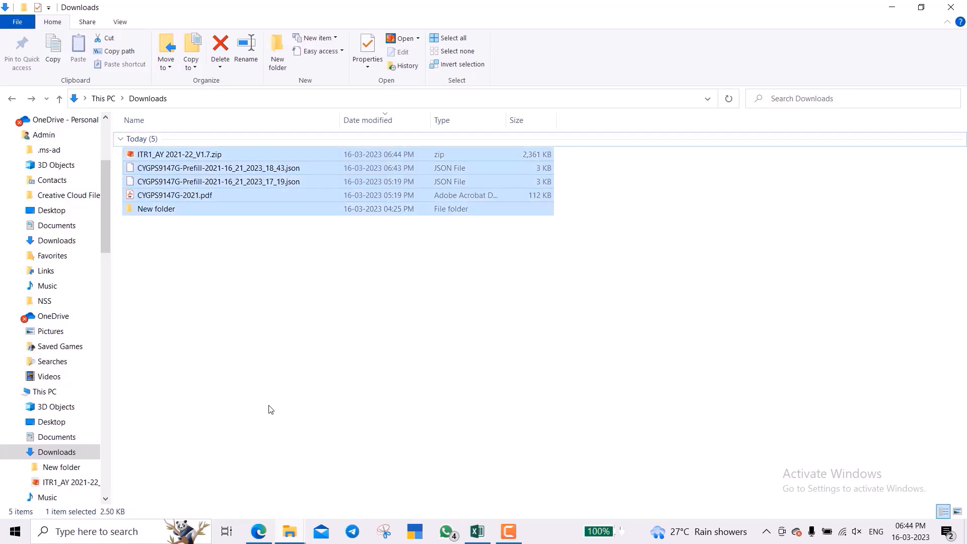
key(Down)
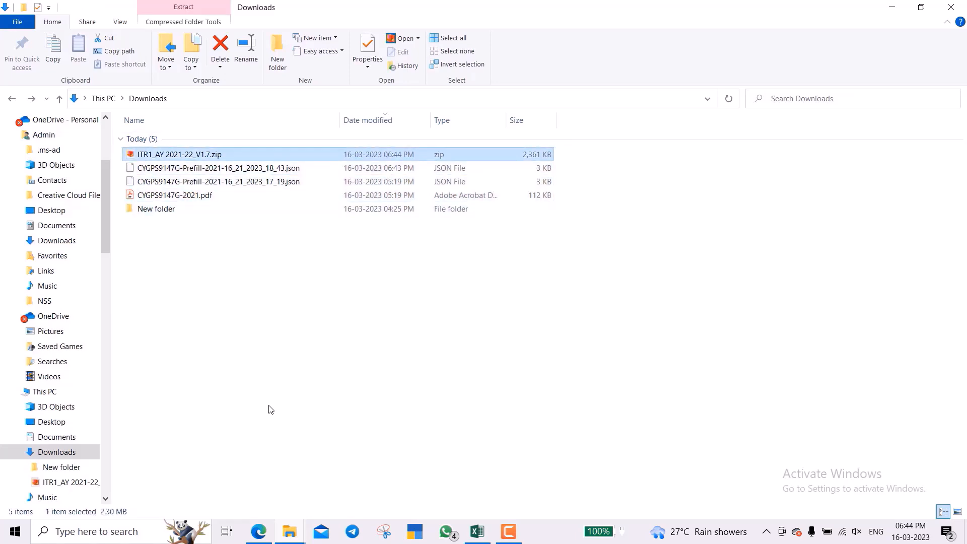
key(Down)
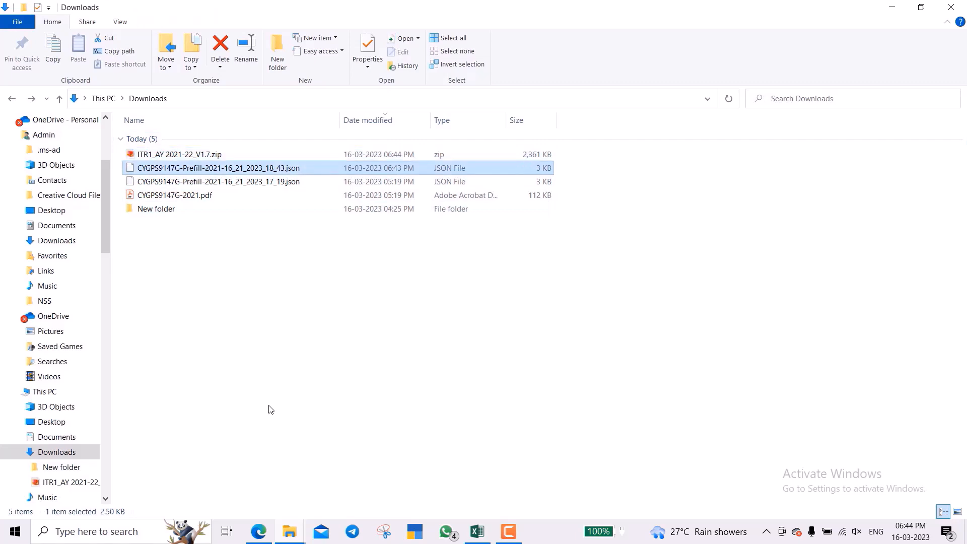
key(Up)
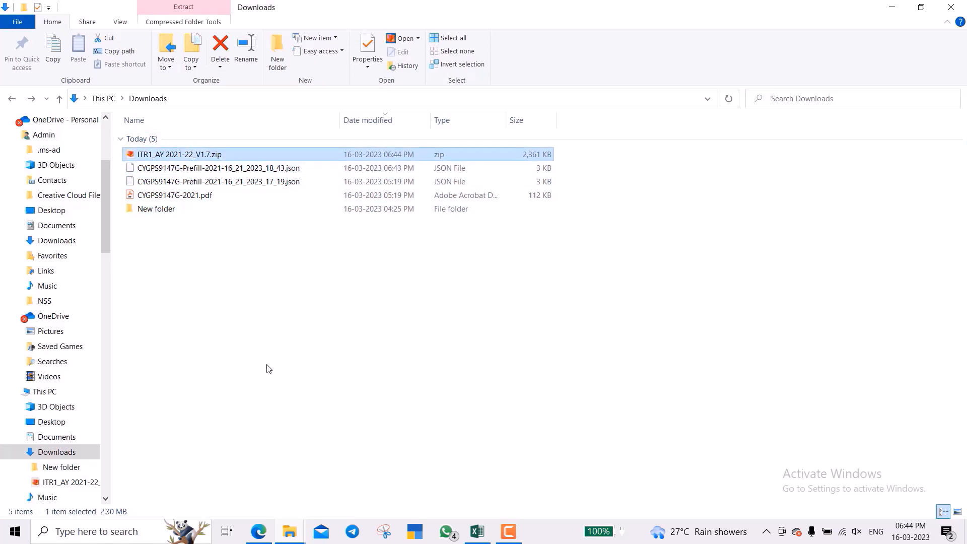
right_click(243, 155)
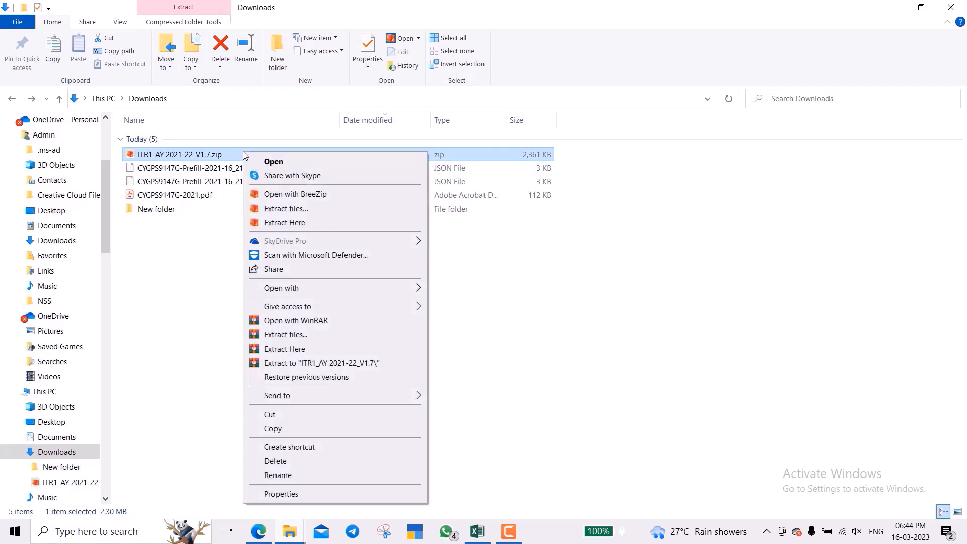
click(321, 342)
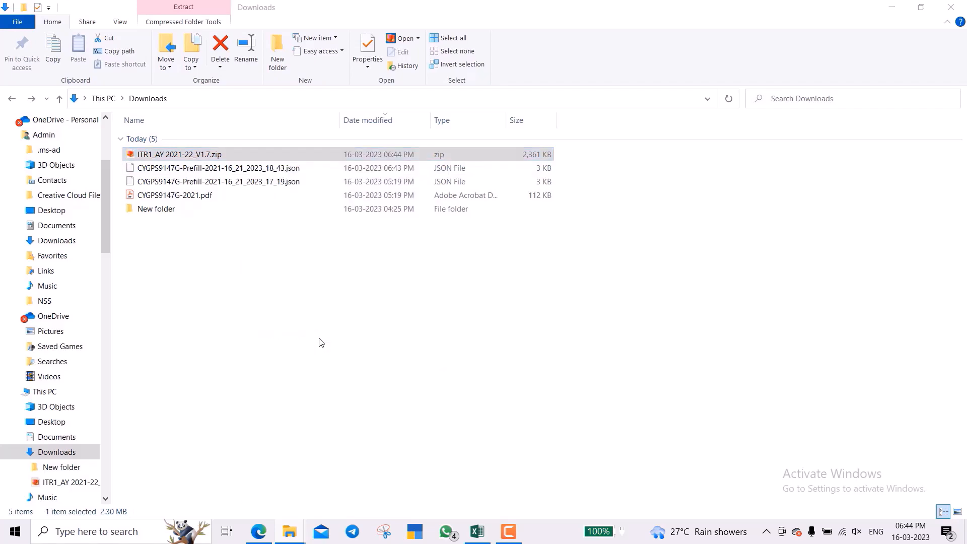
key(Return)
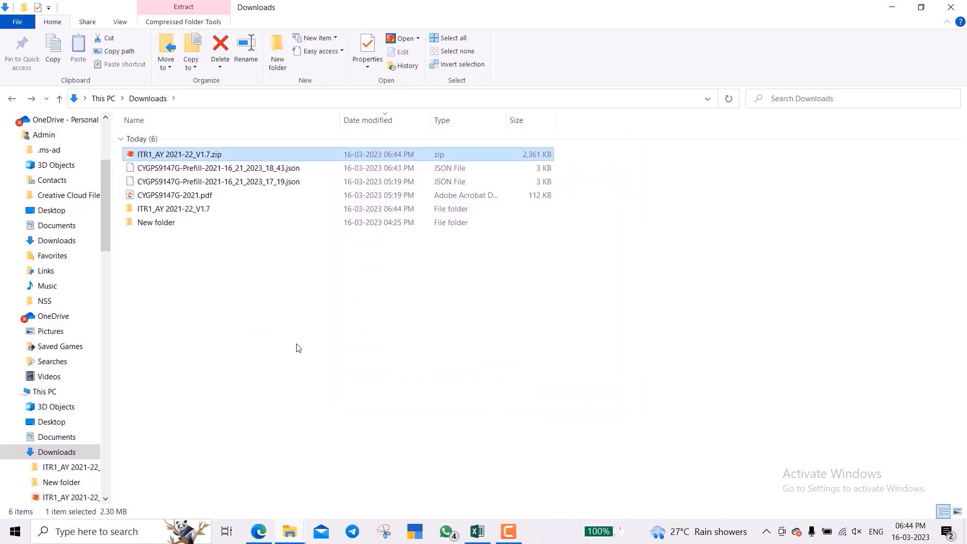
key(Down)
key(Down)
key(Down)
key(Down)
key(Return)
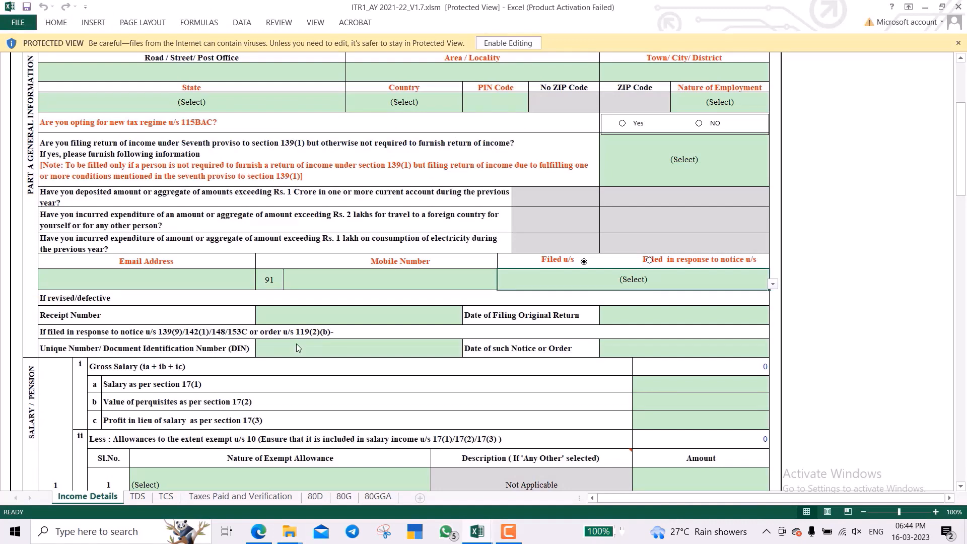
Enable editing and macros in the ITR-1 workbook and dismiss the AY 2021-2022 notice.
scroll(296, 347, up, 3)
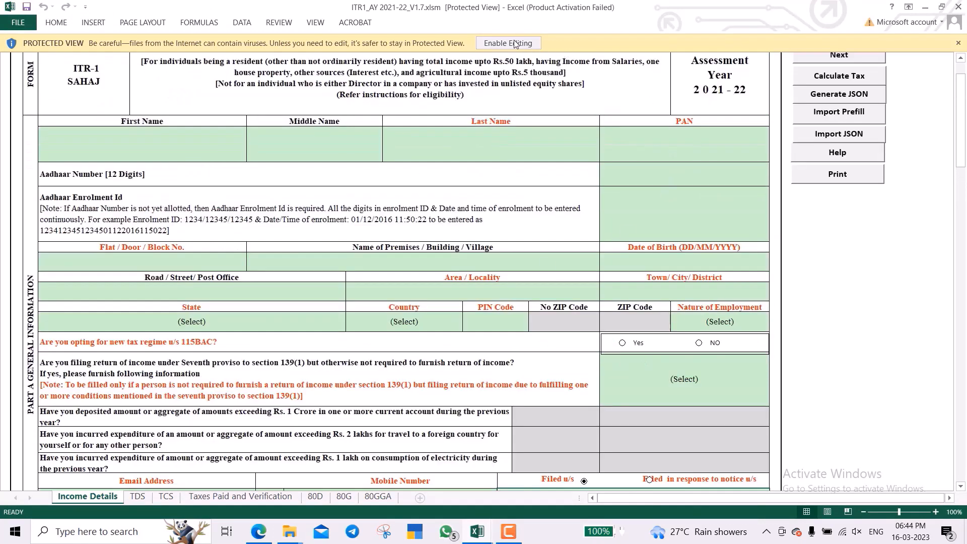
click(515, 44)
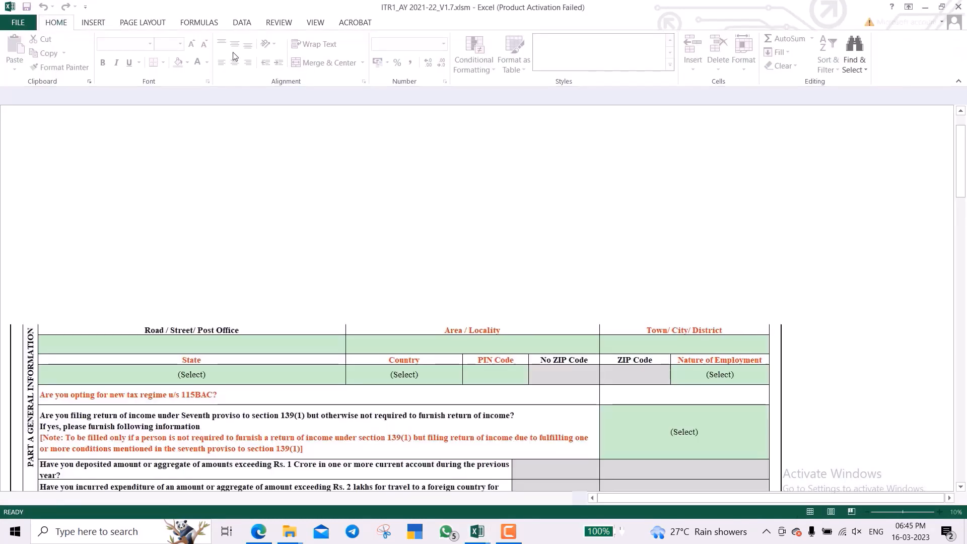
click(238, 98)
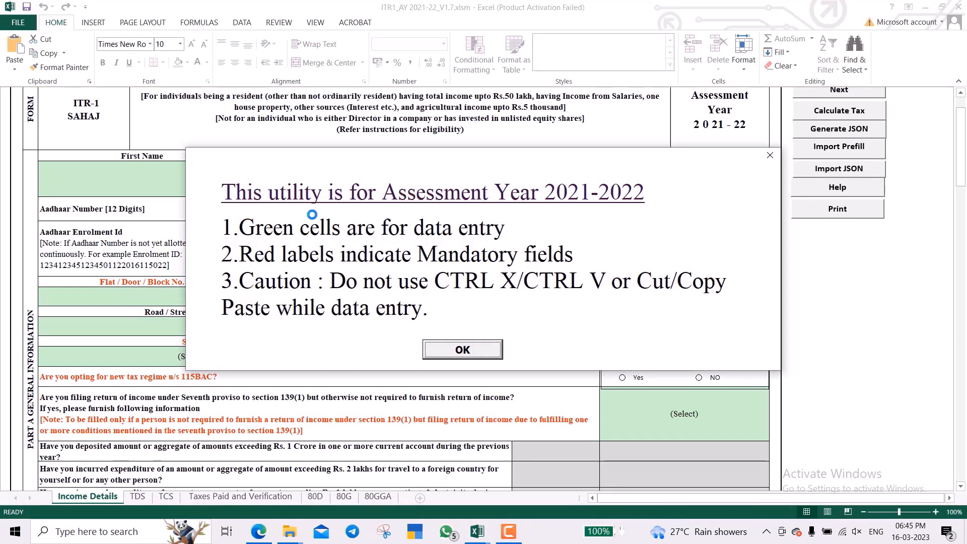
click(477, 349)
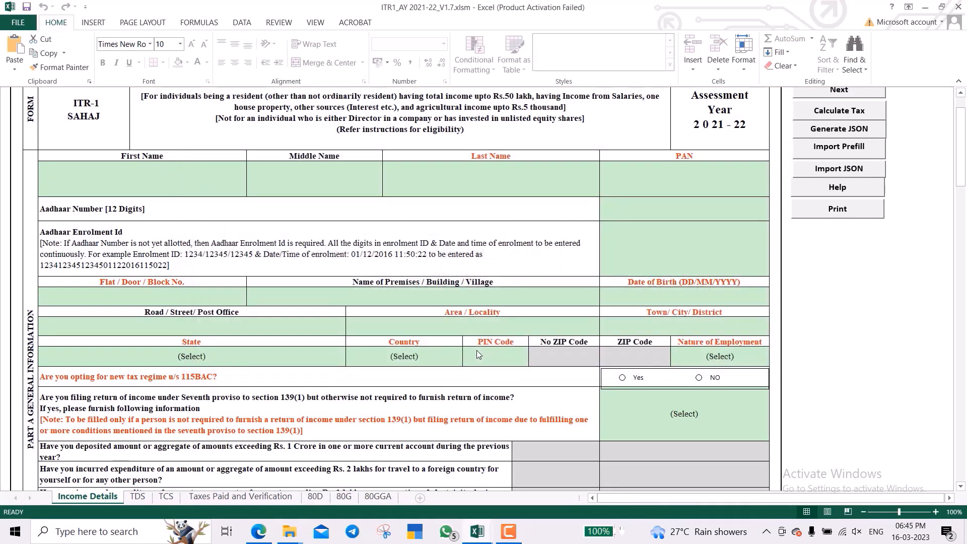
scroll(477, 350, up, 1)
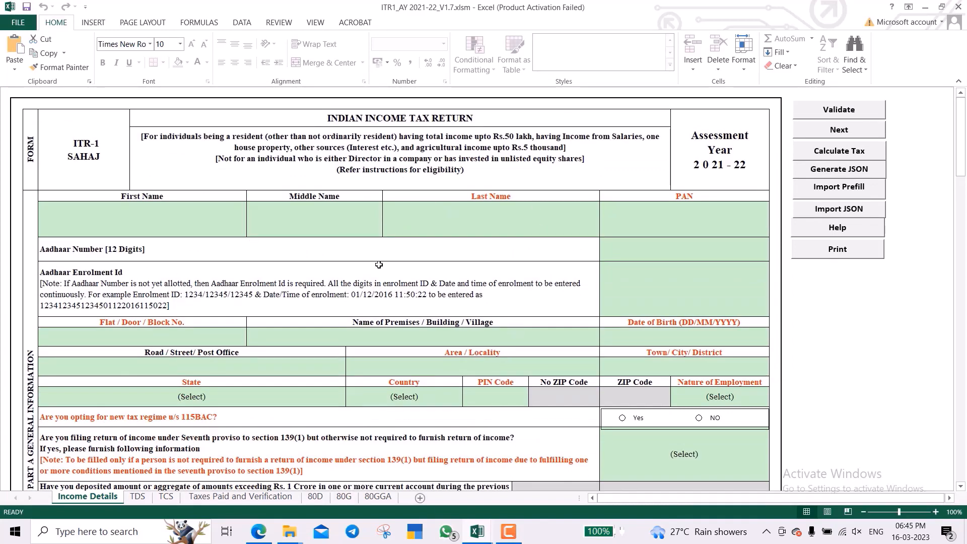
Import the downloaded prefill JSON to fill the taxpayer's name, PAN, address and state.
click(837, 189)
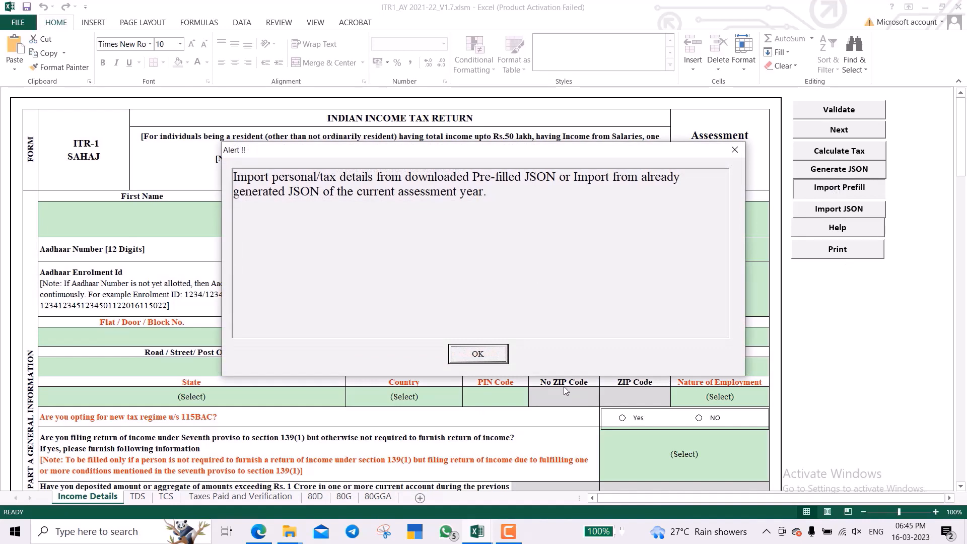
click(497, 356)
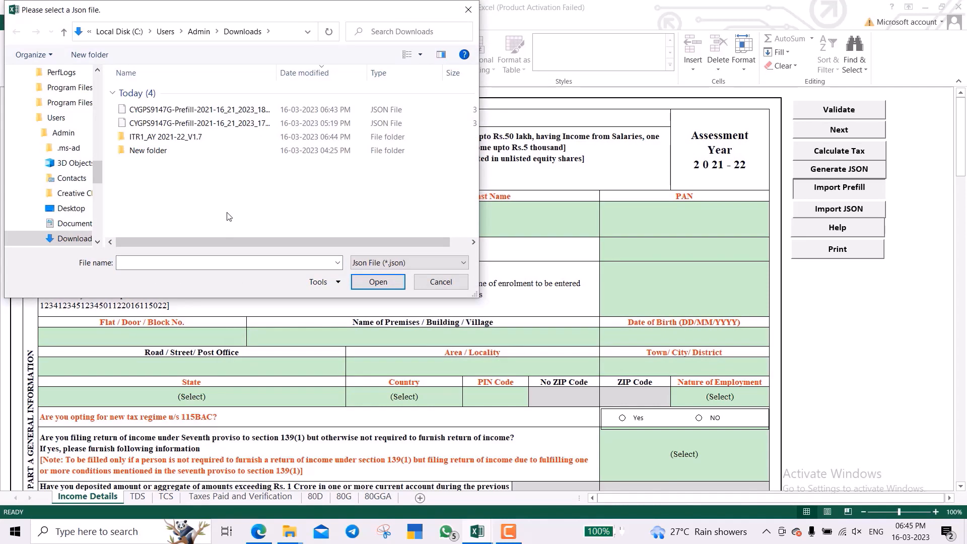
key(Down)
key(Up)
key(Return)
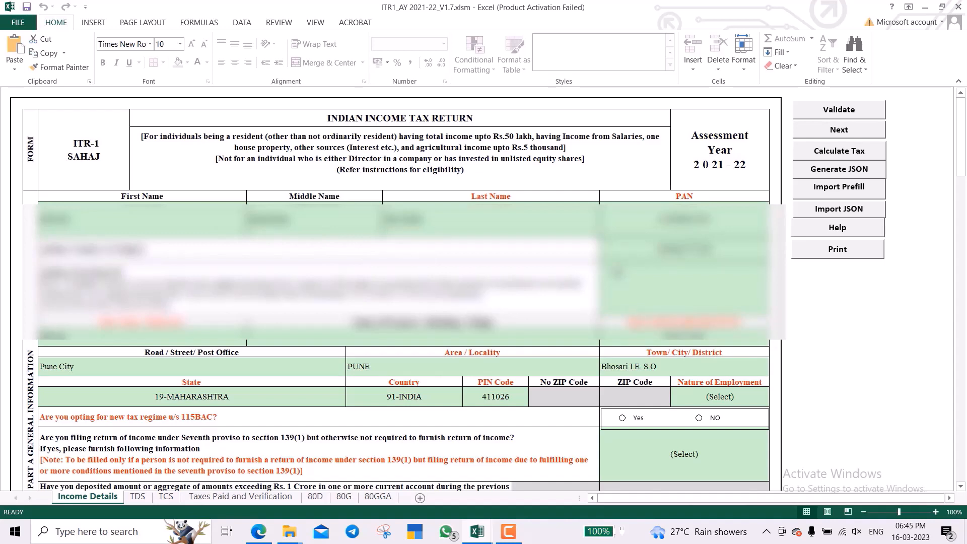
Set Nature of Employment to Others.
scroll(403, 287, down, 3)
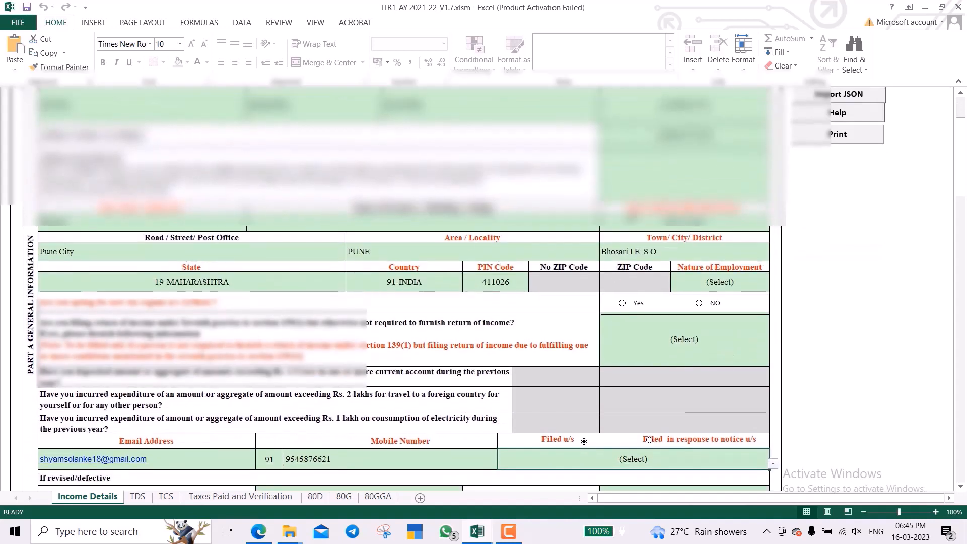
scroll(587, 263, down, 2)
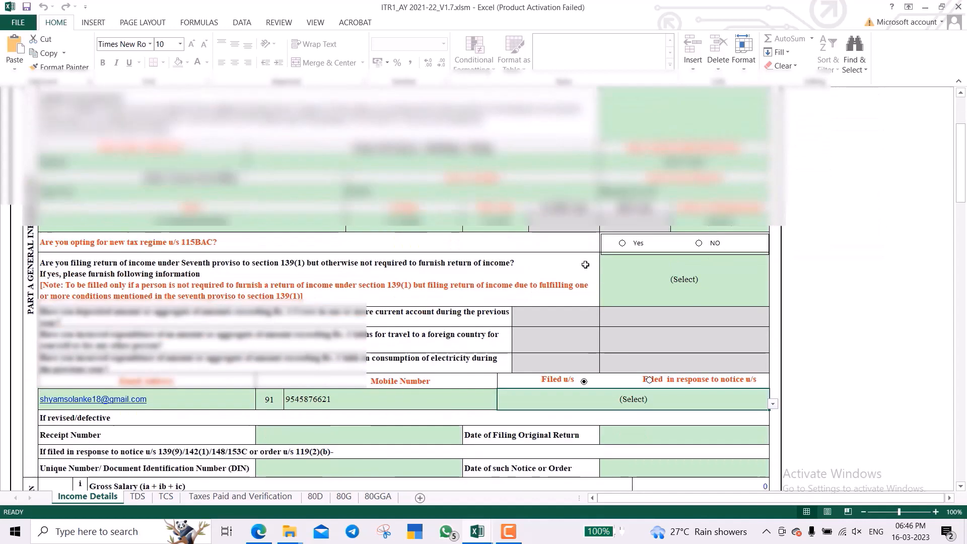
scroll(585, 265, down, 2)
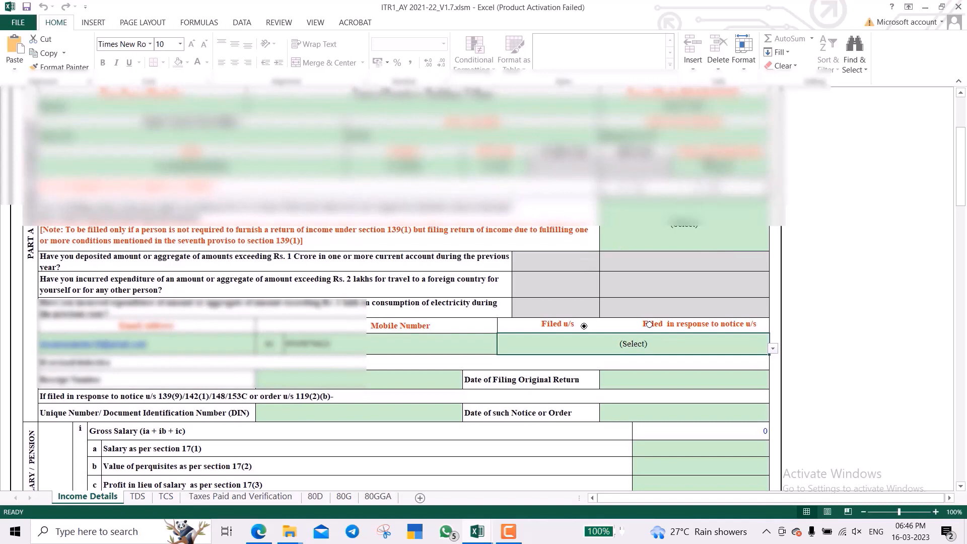
click(733, 163)
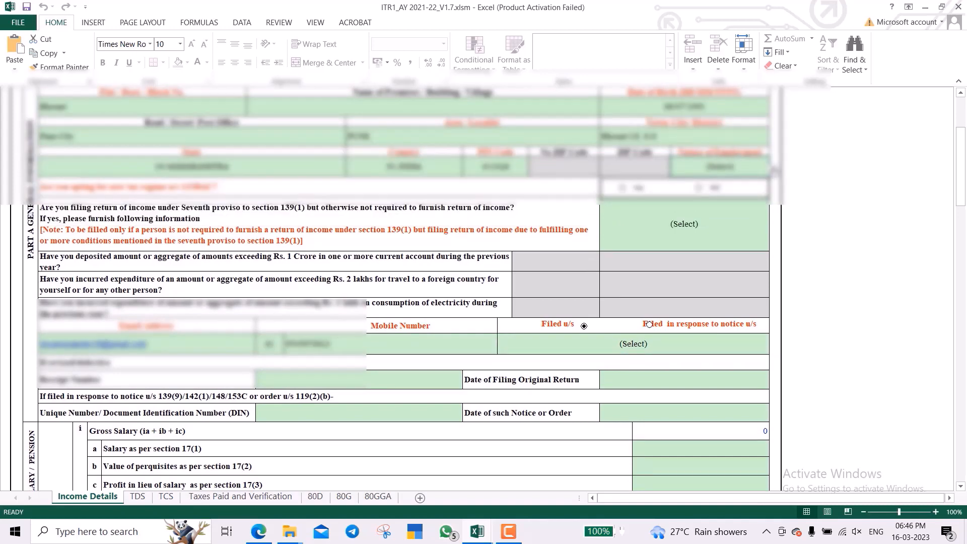
click(775, 171)
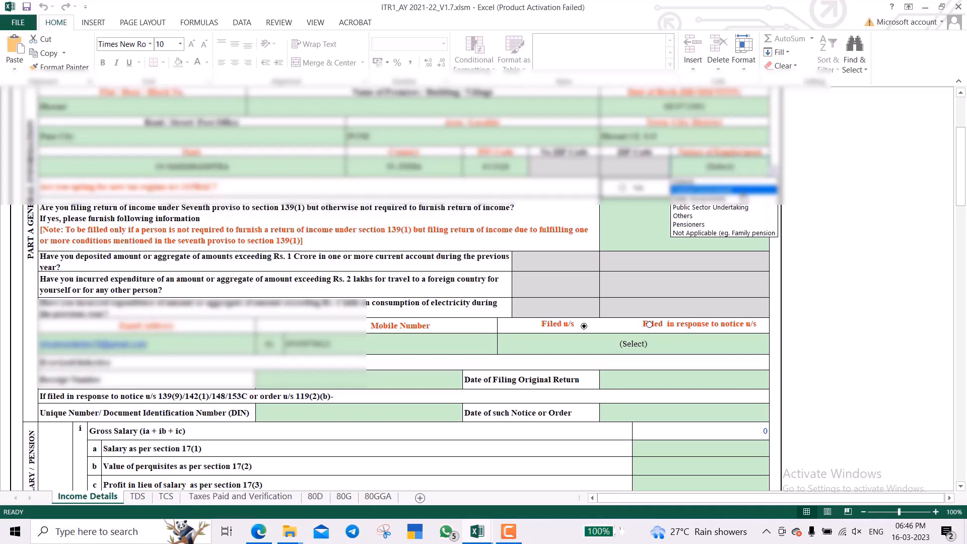
click(745, 218)
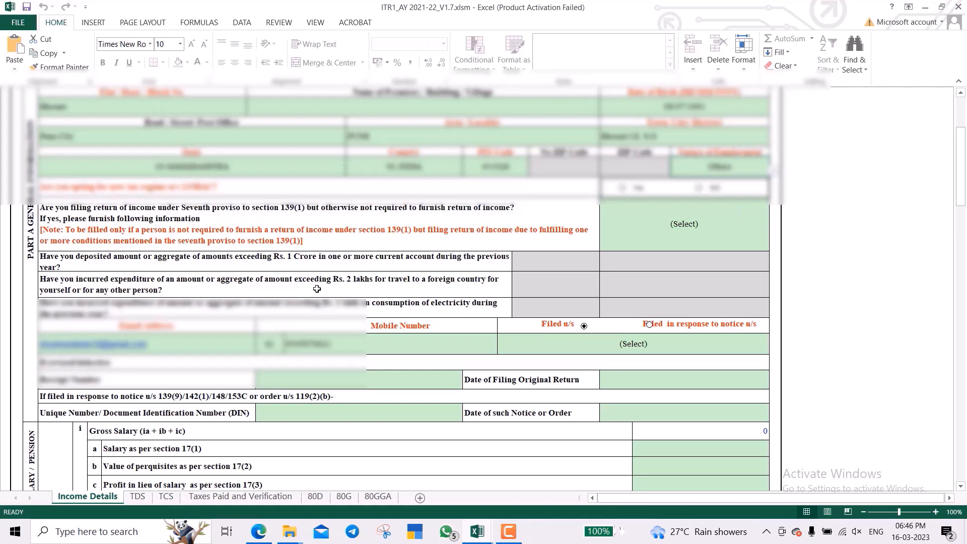
Answer NO to the new tax regime question and No to the seventh proviso question.
click(700, 188)
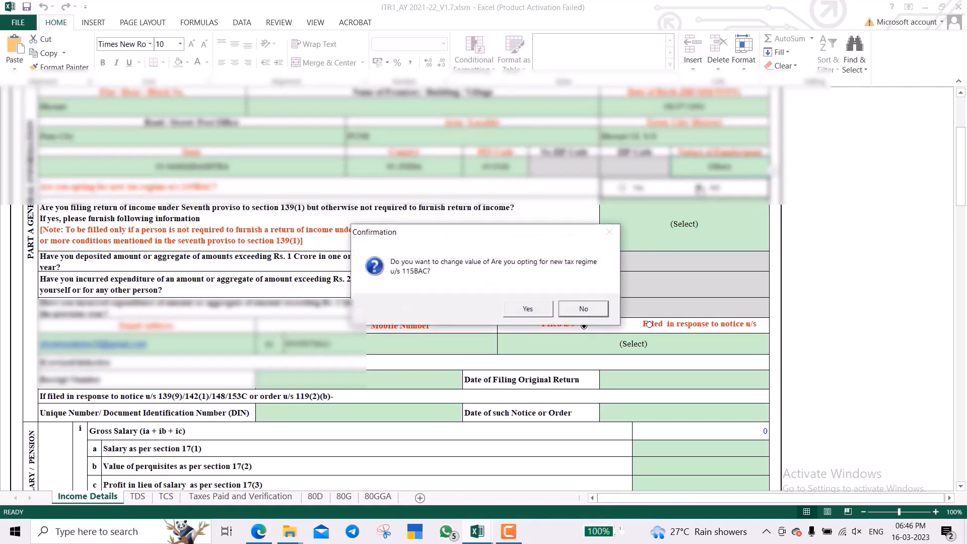
click(528, 313)
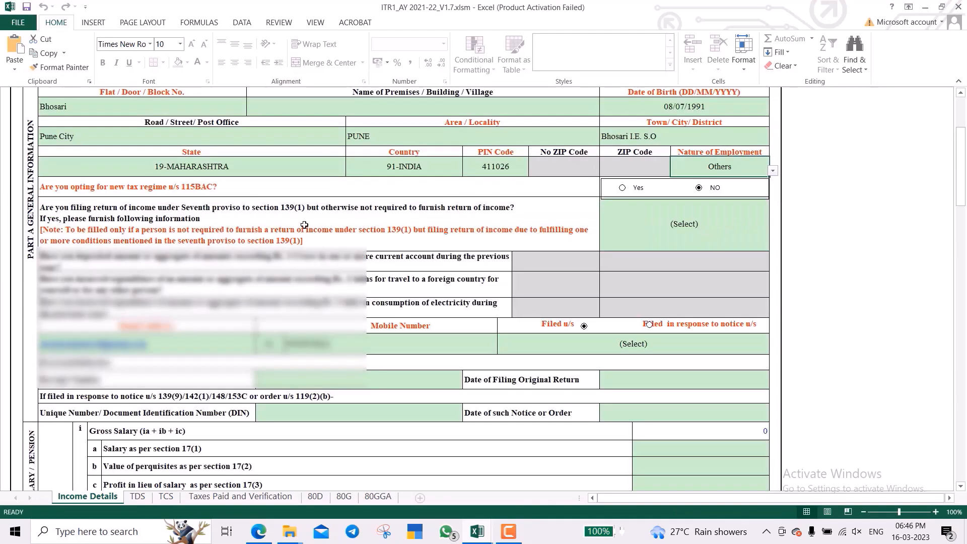
click(731, 230)
key(alt+Down)
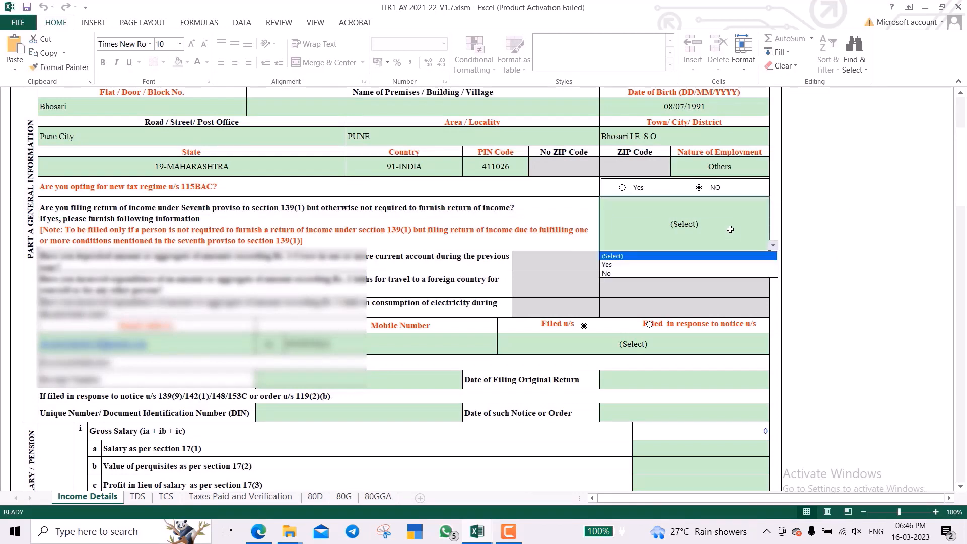
key(Down)
key(Down)
key(Return)
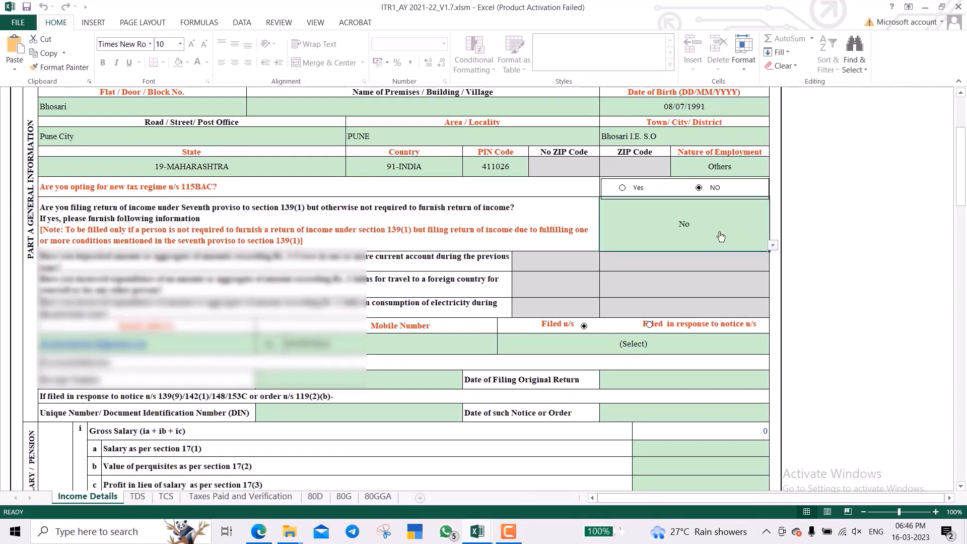
scroll(619, 273, down, 5)
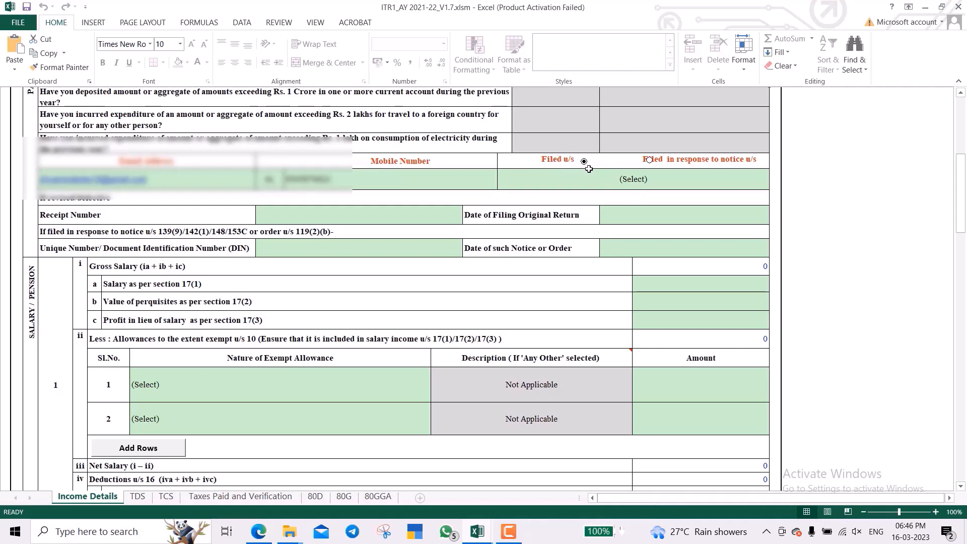
Choose 139(8A) for Filed u/s, adding the Part A Gen_139(8A) and Part B ATI sheets.
click(611, 175)
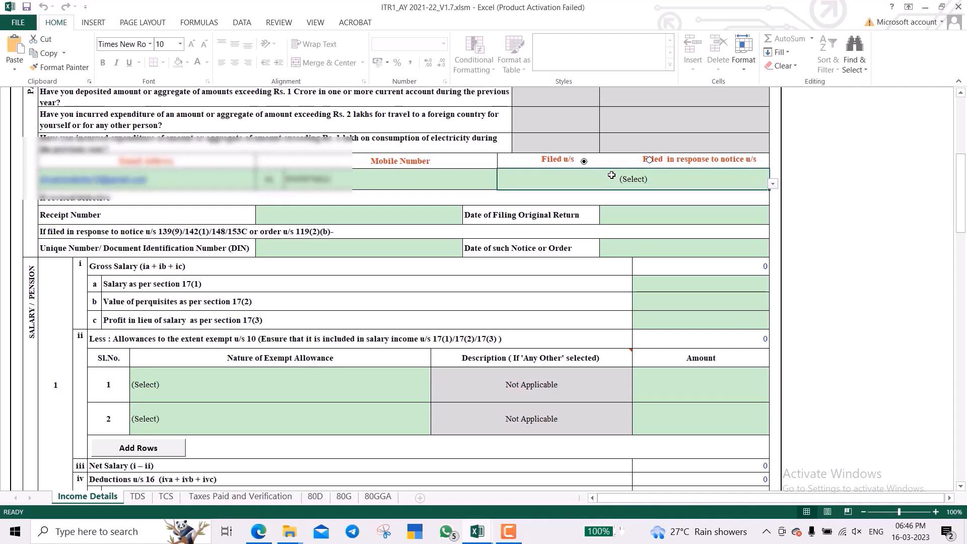
key(alt+Down)
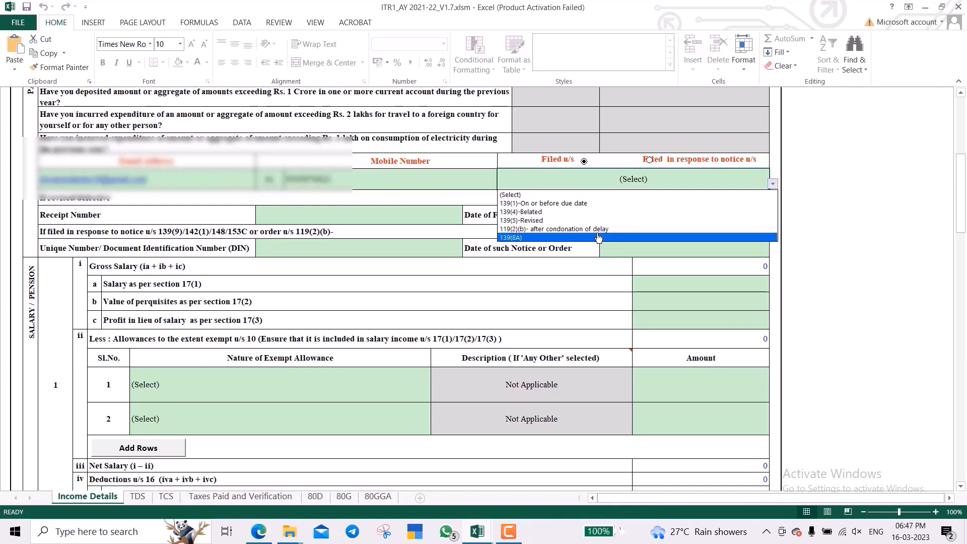
click(598, 237)
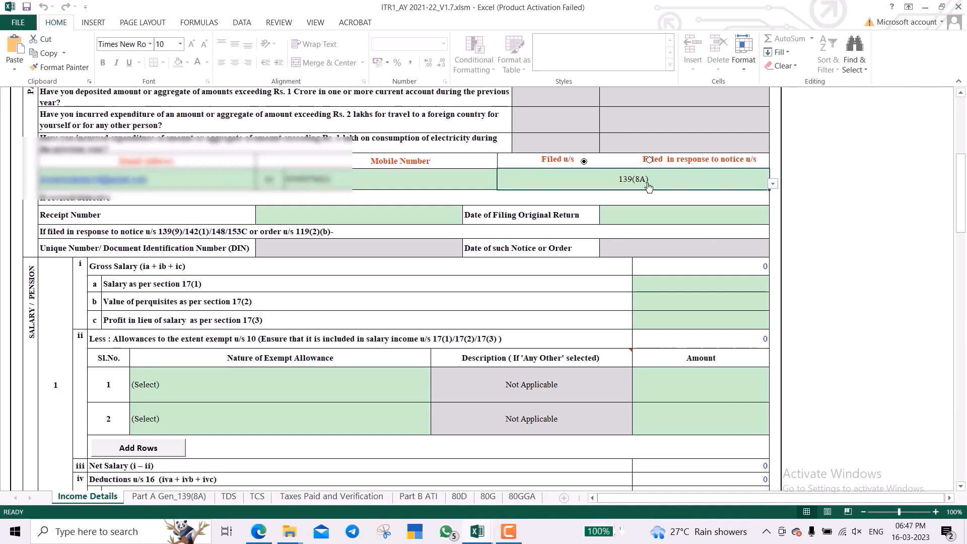
Enter 336000 as salary under section 17(1), giving salary income of 286000.
scroll(648, 190, down, 1)
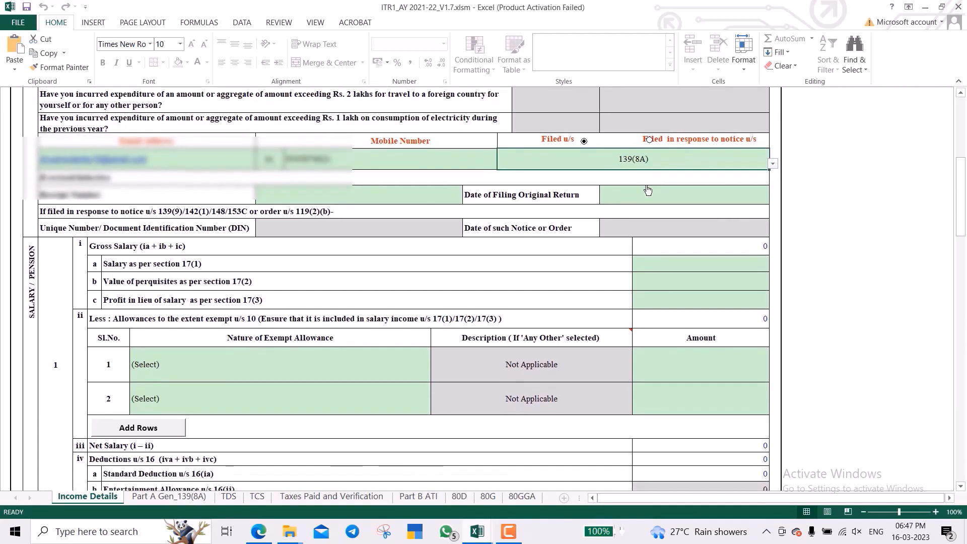
click(357, 202)
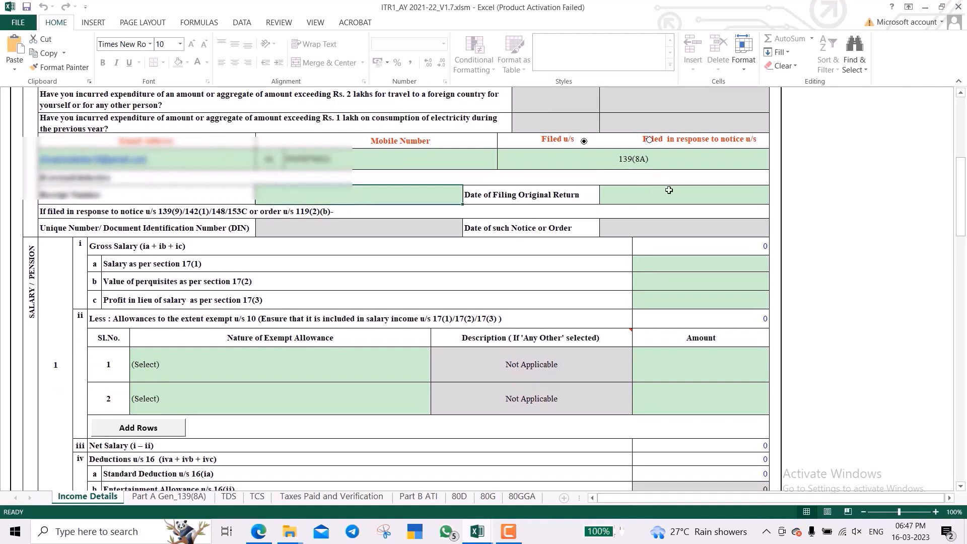
click(679, 192)
scroll(522, 231, down, 2)
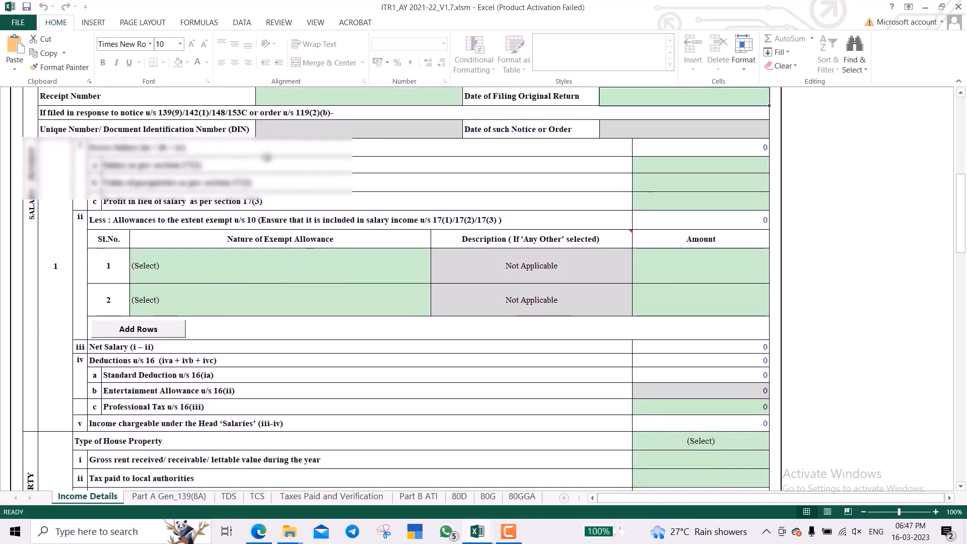
click(129, 150)
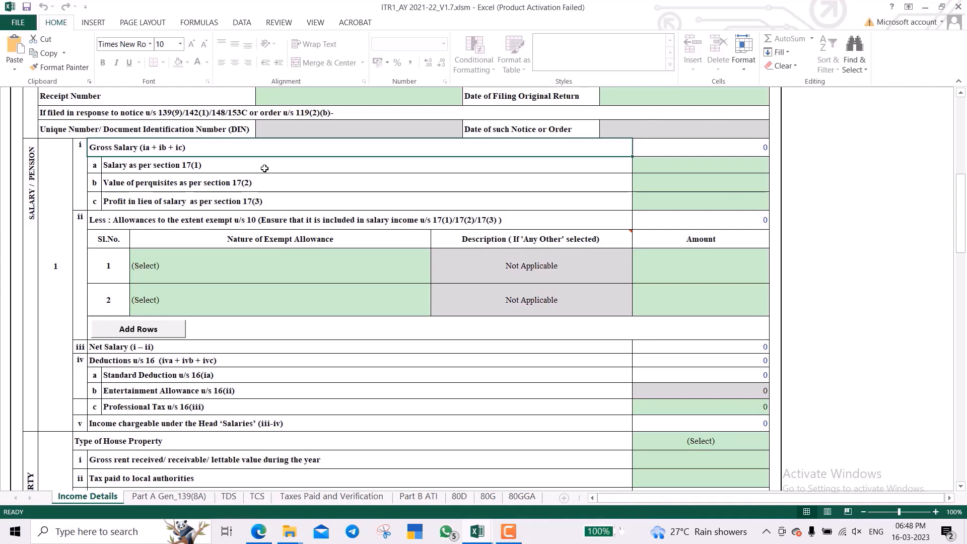
click(459, 168)
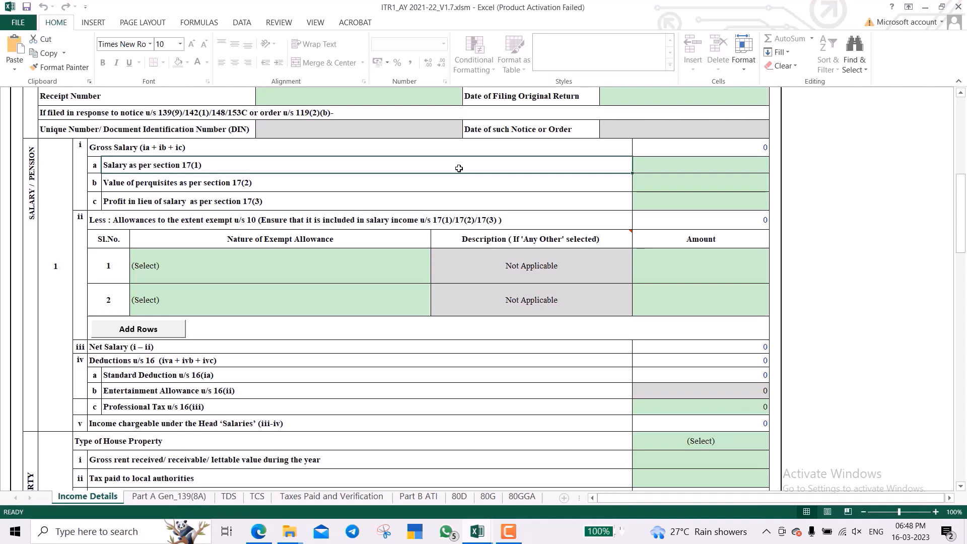
key(Tab)
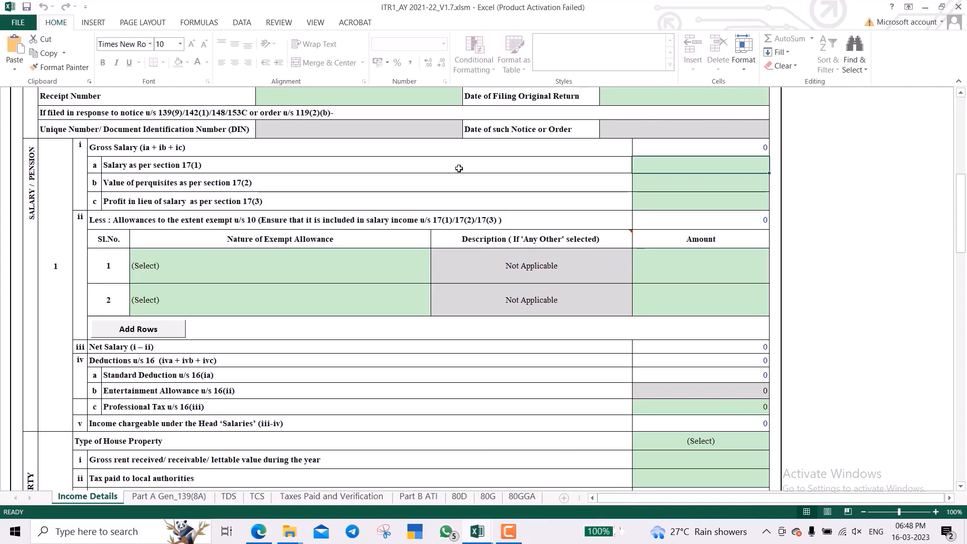
text(3)
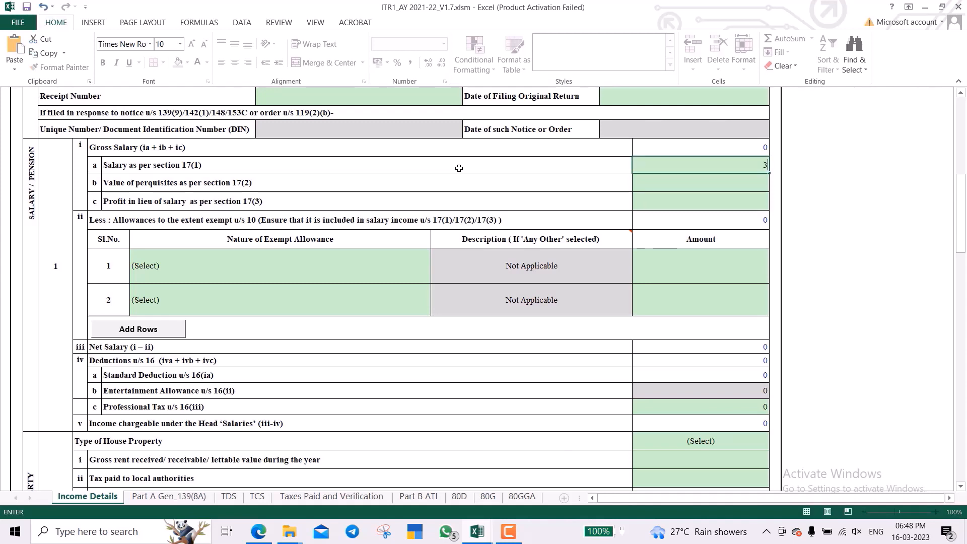
text(36000)
key(Return)
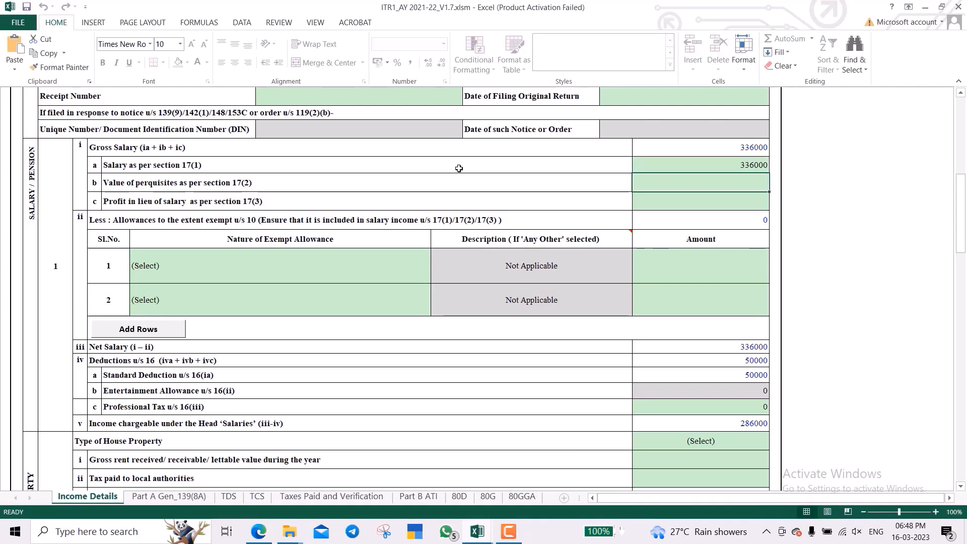
scroll(495, 171, down, 1)
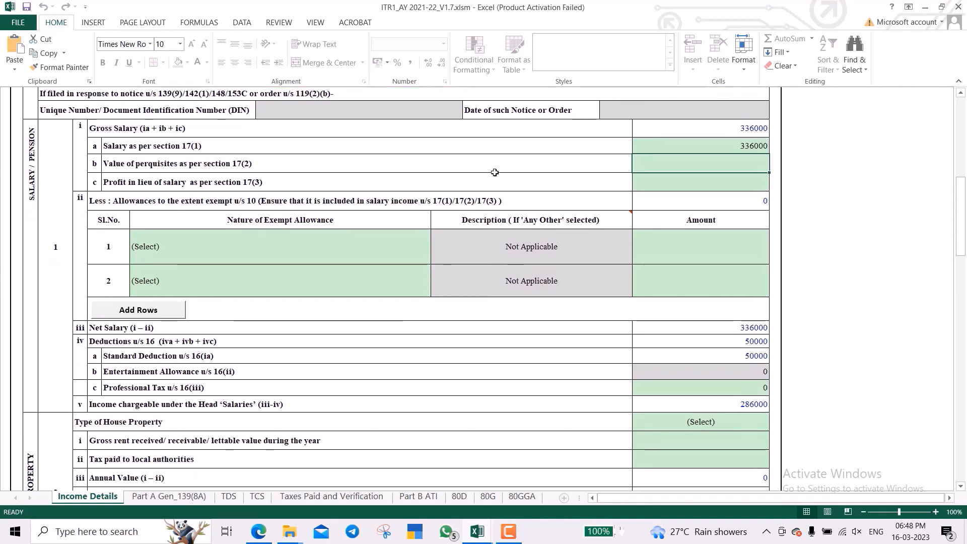
Look through the exempt allowance types without choosing one.
click(288, 256)
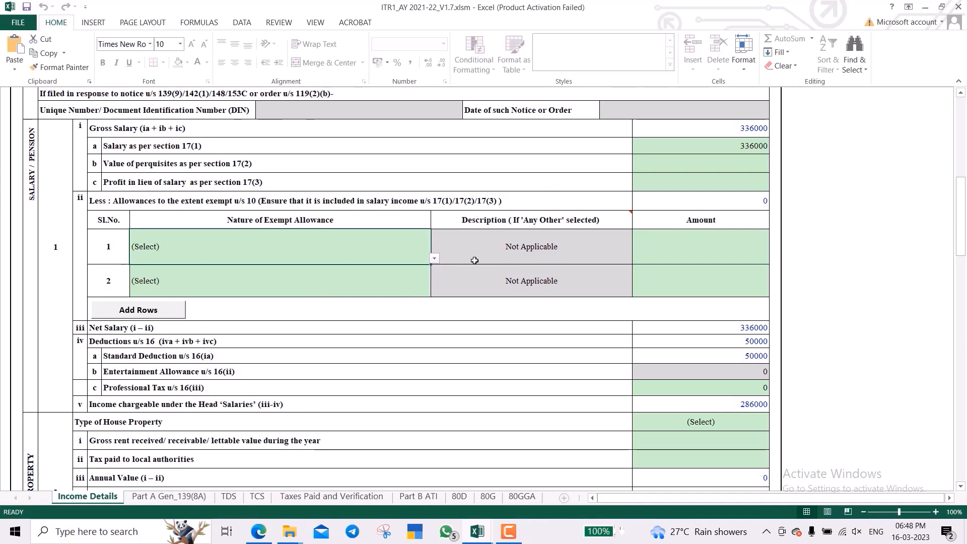
click(434, 259)
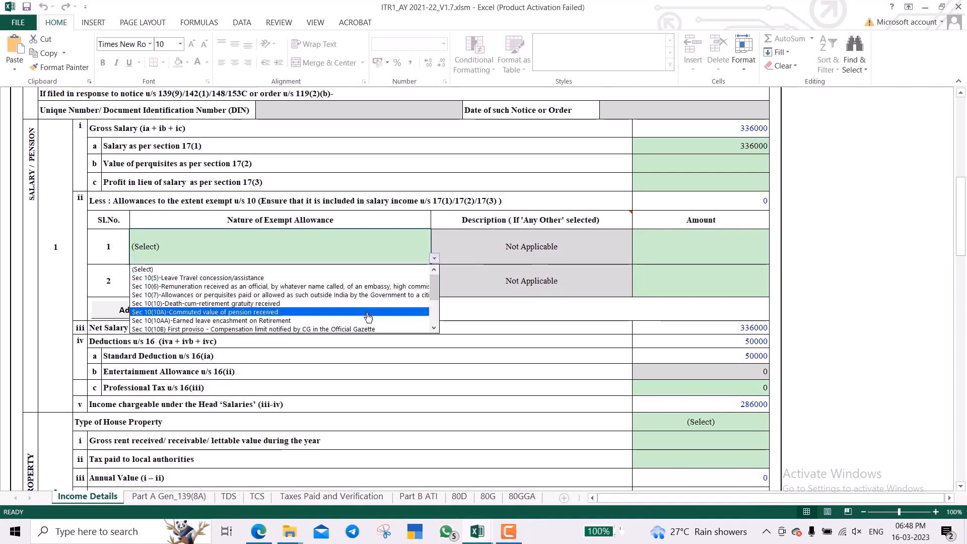
click(711, 242)
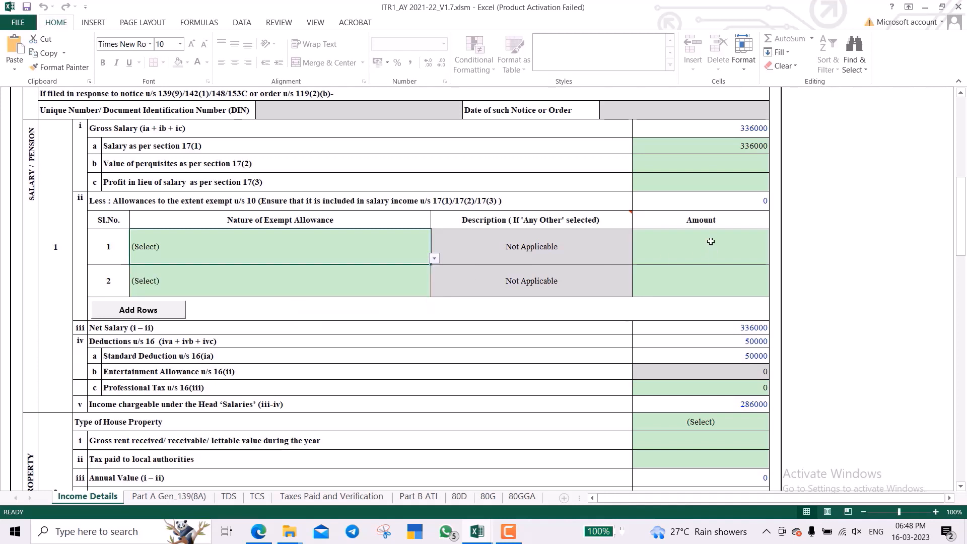
Review Net Salary, the 50000 Standard Deduction and Professional Tax of 0.
click(696, 328)
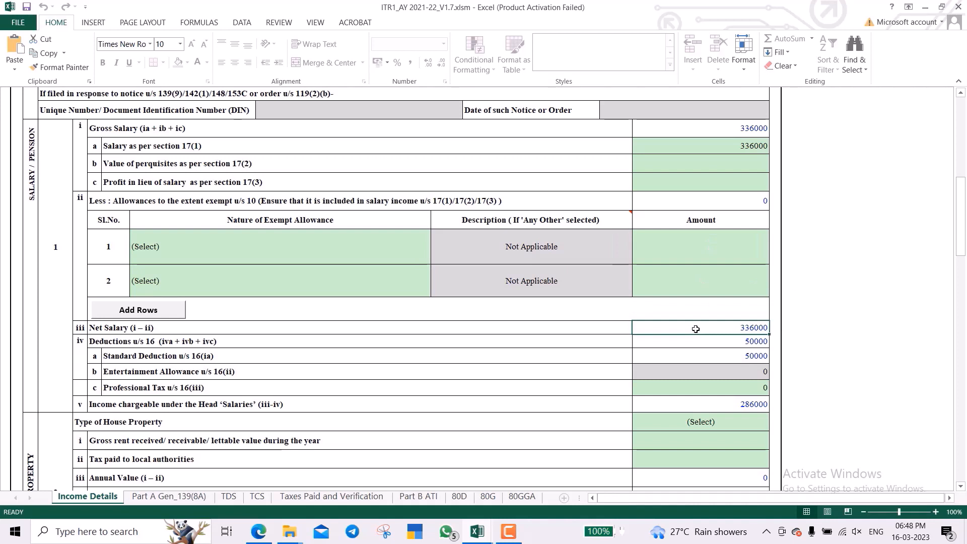
click(607, 341)
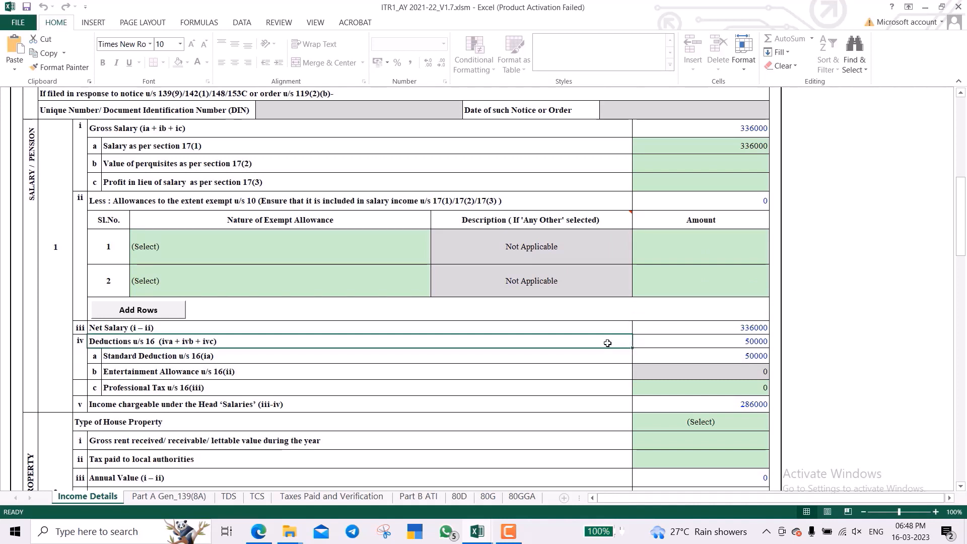
scroll(608, 343, down, 2)
scroll(611, 345, down, 1)
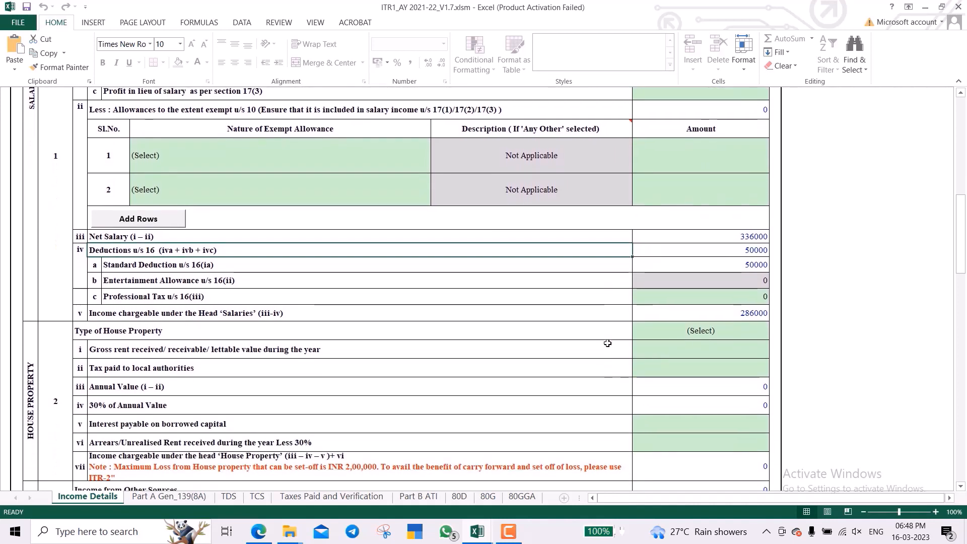
click(689, 252)
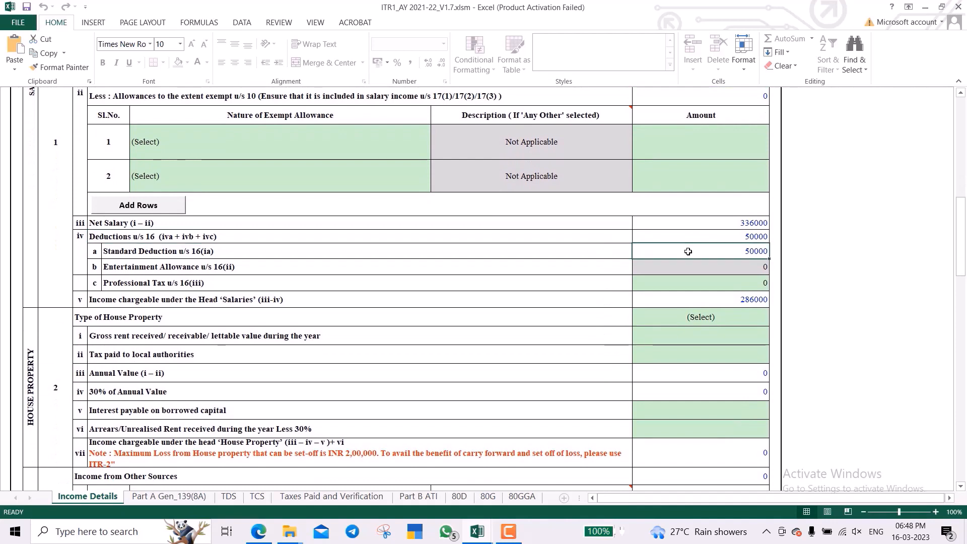
scroll(688, 251, down, 1)
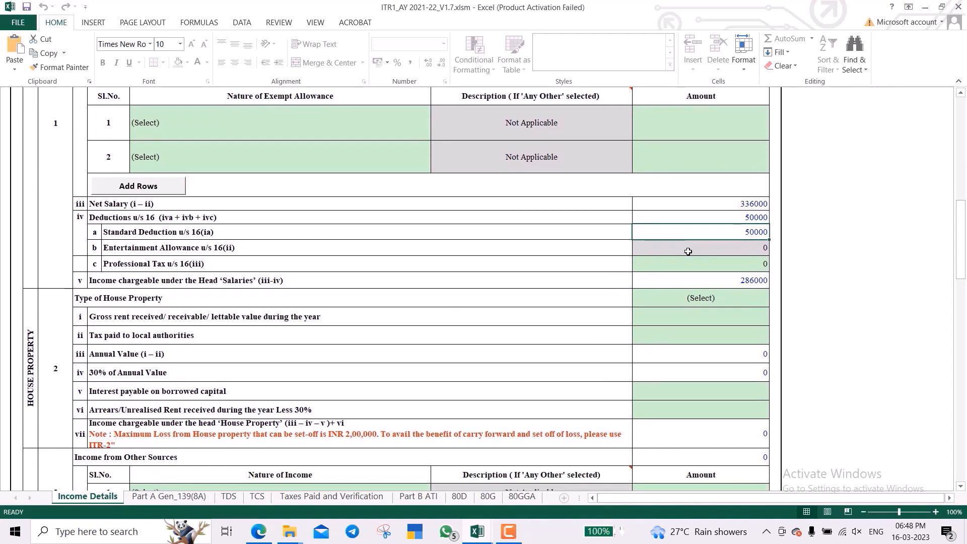
scroll(689, 251, down, 3)
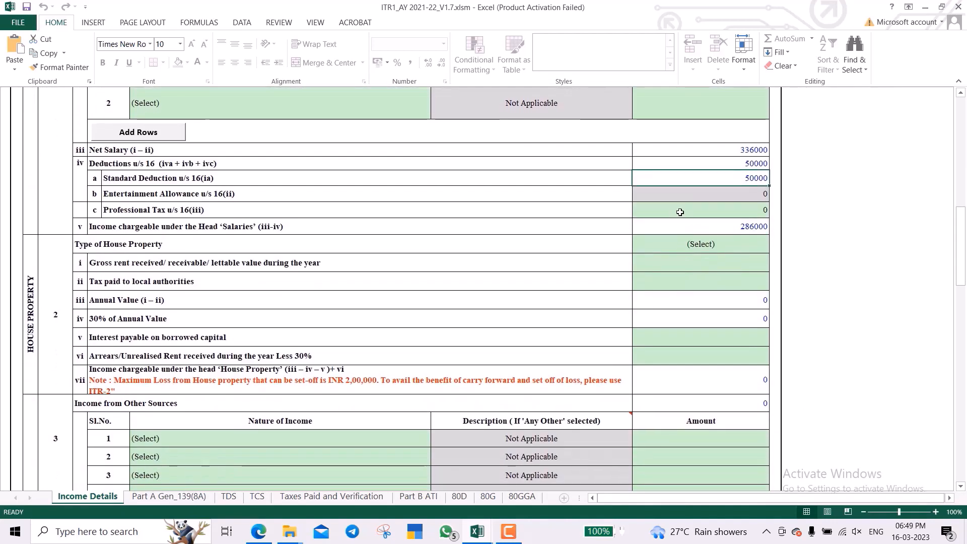
click(680, 213)
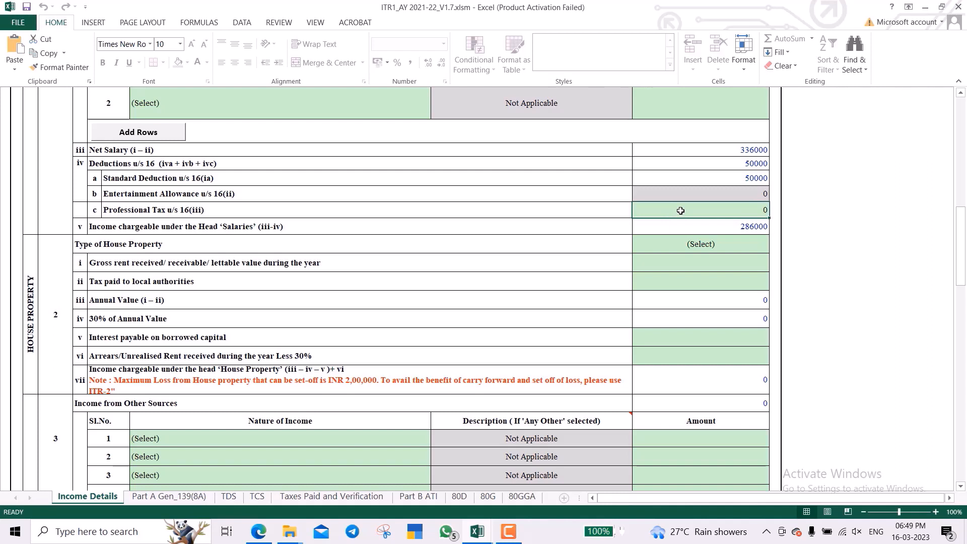
scroll(681, 211, down, 3)
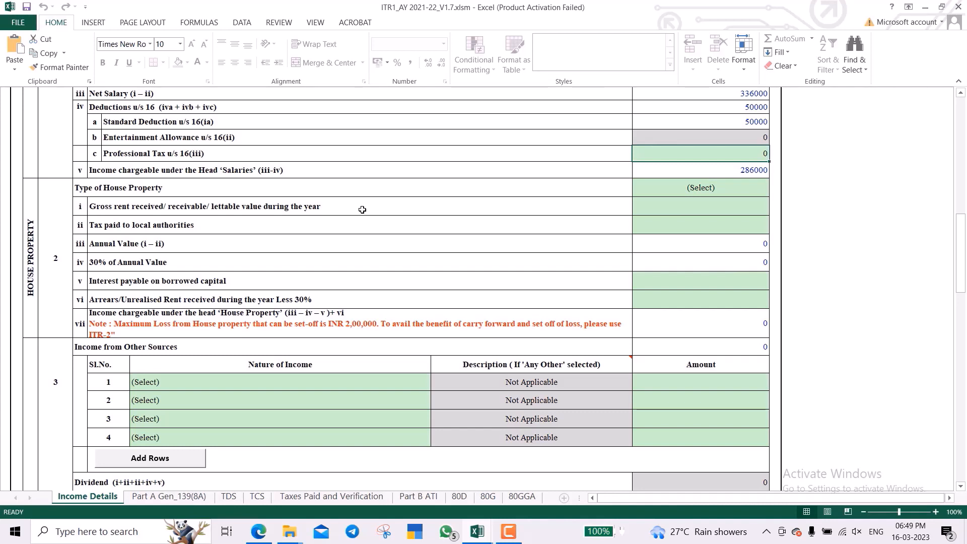
Set the Type of House Property to Let Out.
click(376, 192)
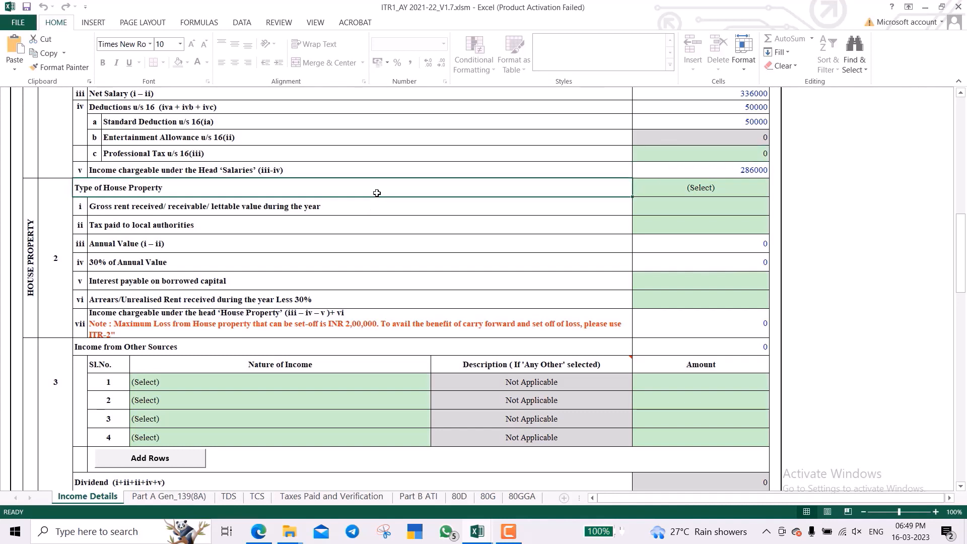
click(721, 193)
key(alt+Down)
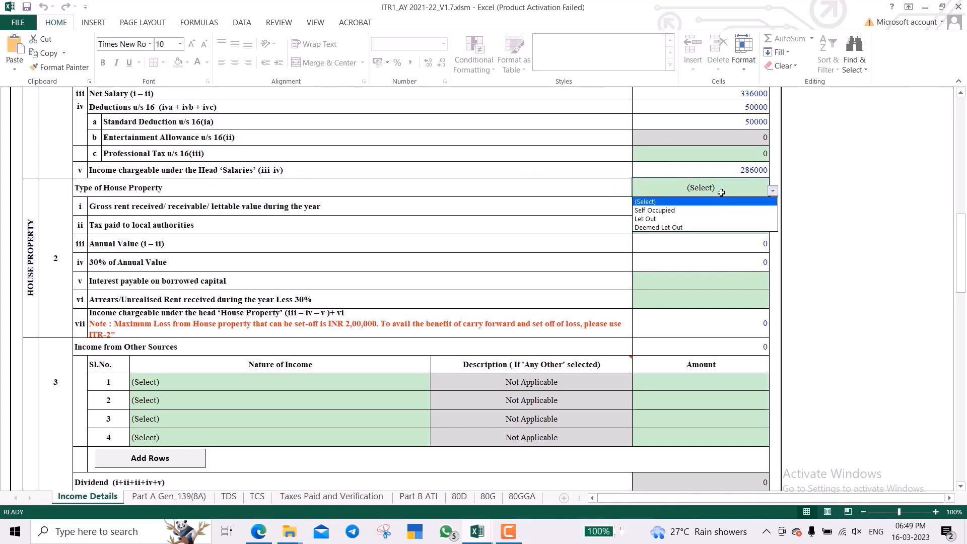
key(Down)
key(Down)
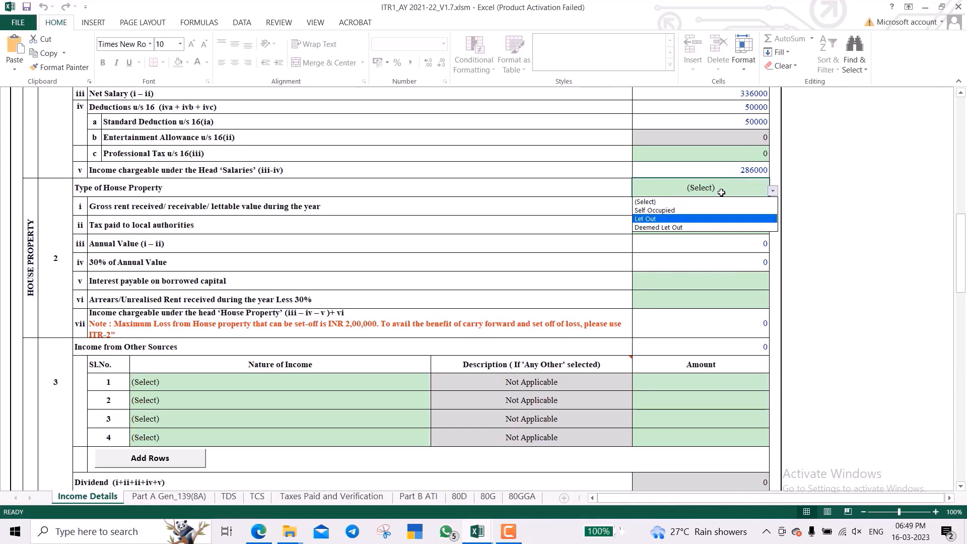
key(Down)
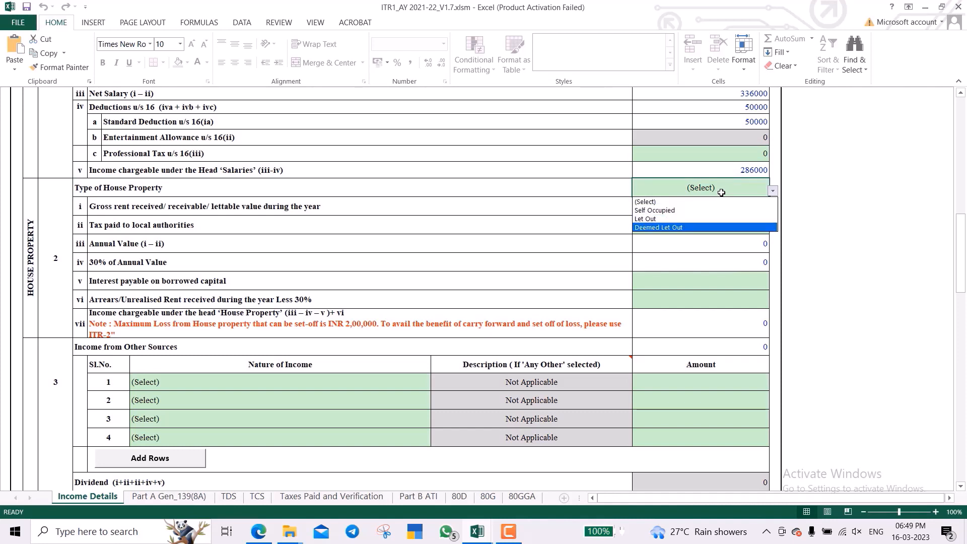
key(Up)
key(Up)
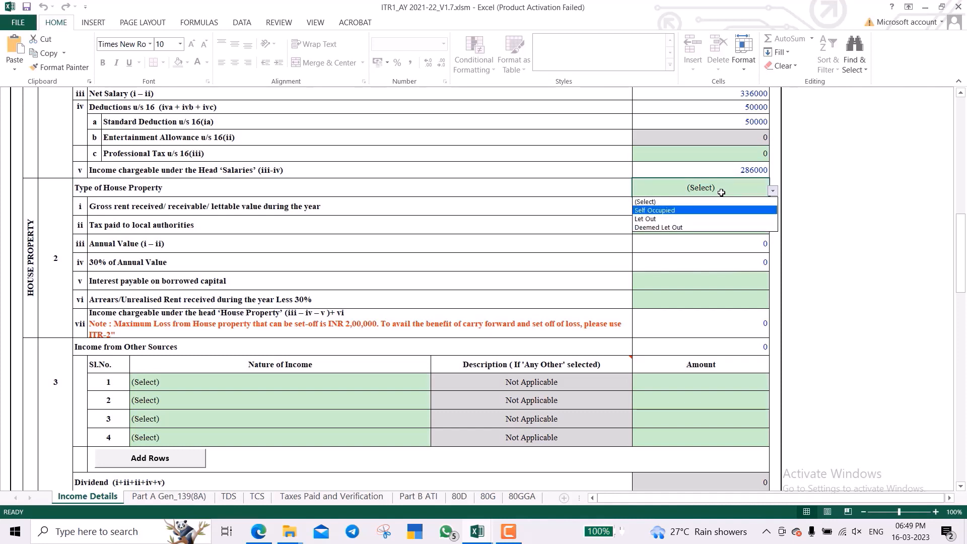
key(Escape)
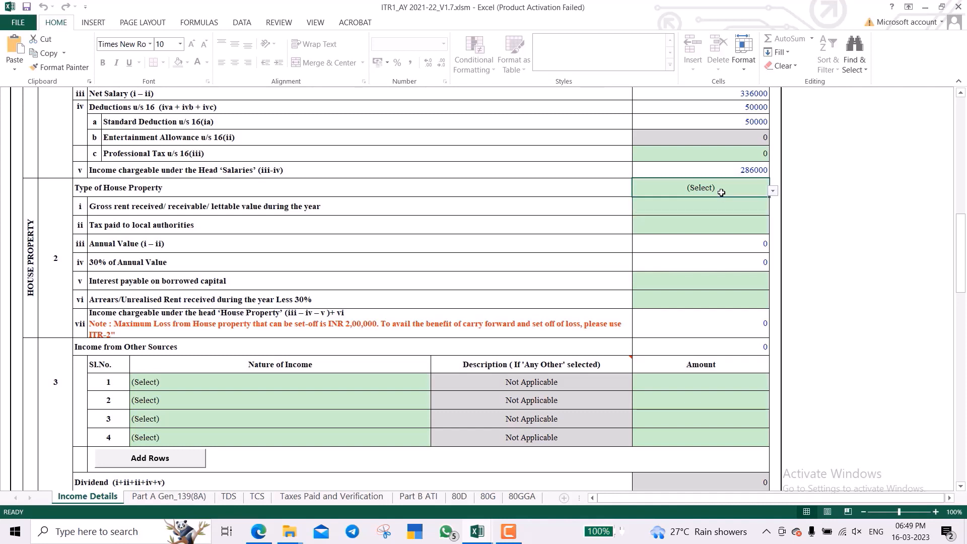
key(alt+Down)
key(Down)
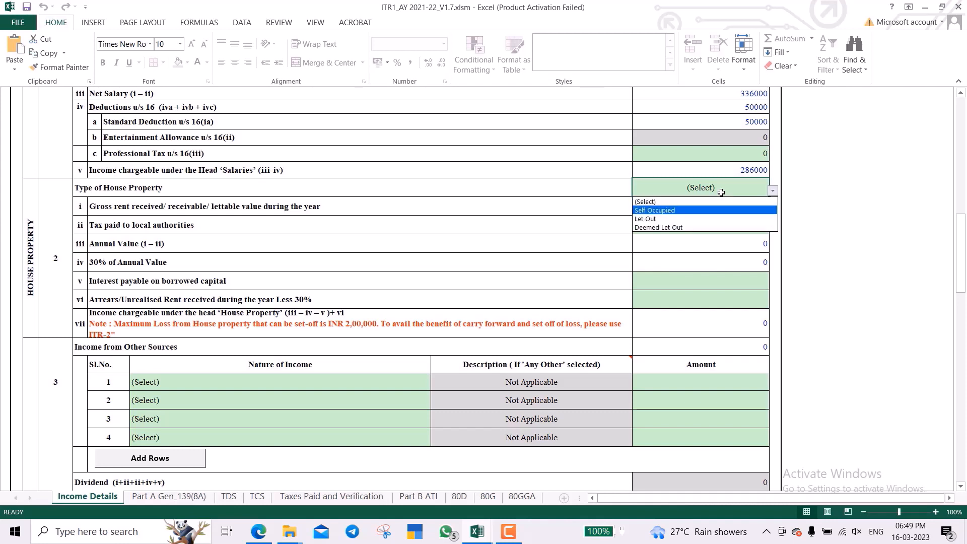
key(Return)
Select the gross rent and tax-paid rows of the house property section.
key(Down)
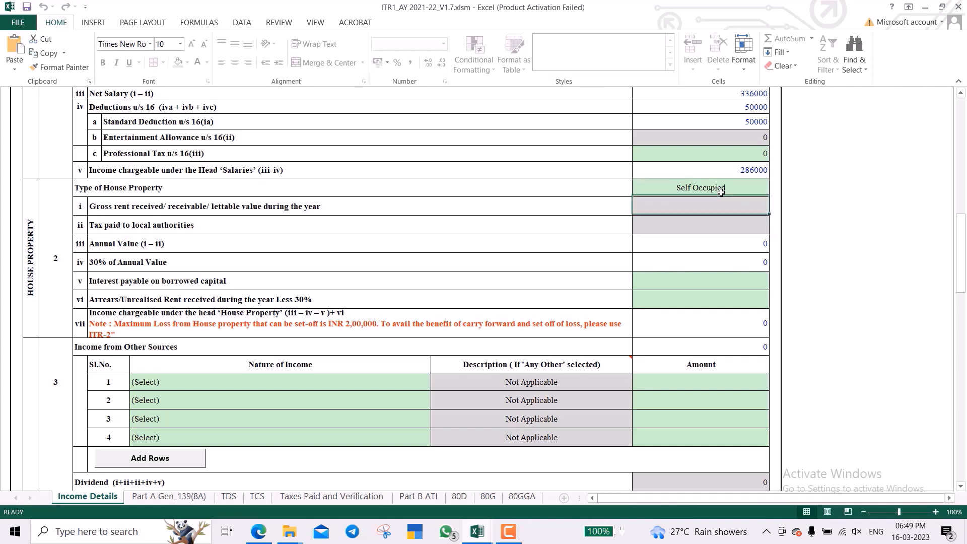
key(Down)
key(Up)
key(shift+Down)
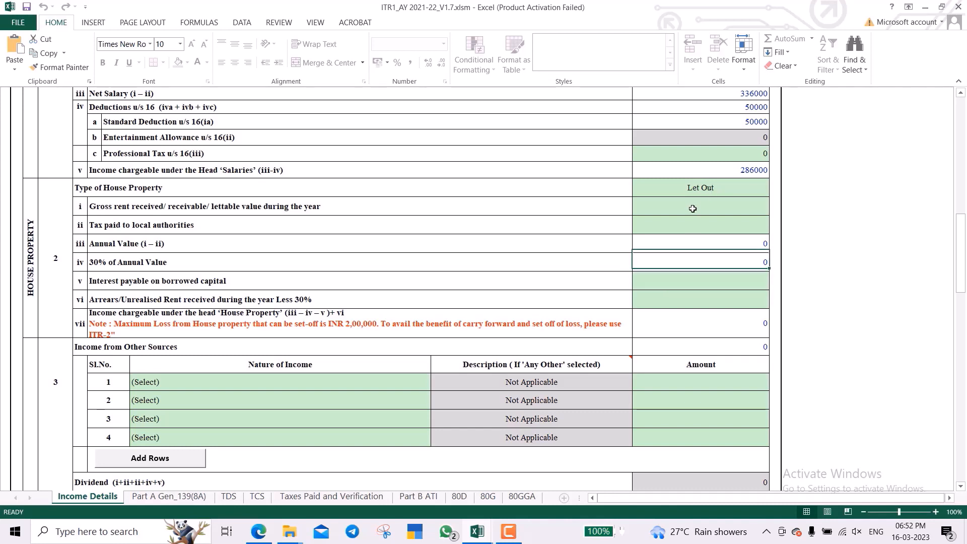
click(693, 209)
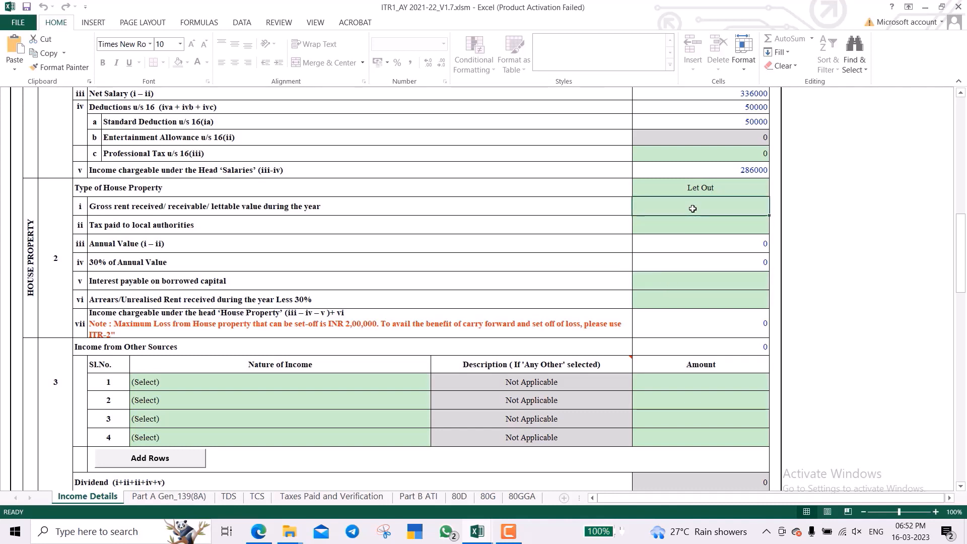
key(Return)
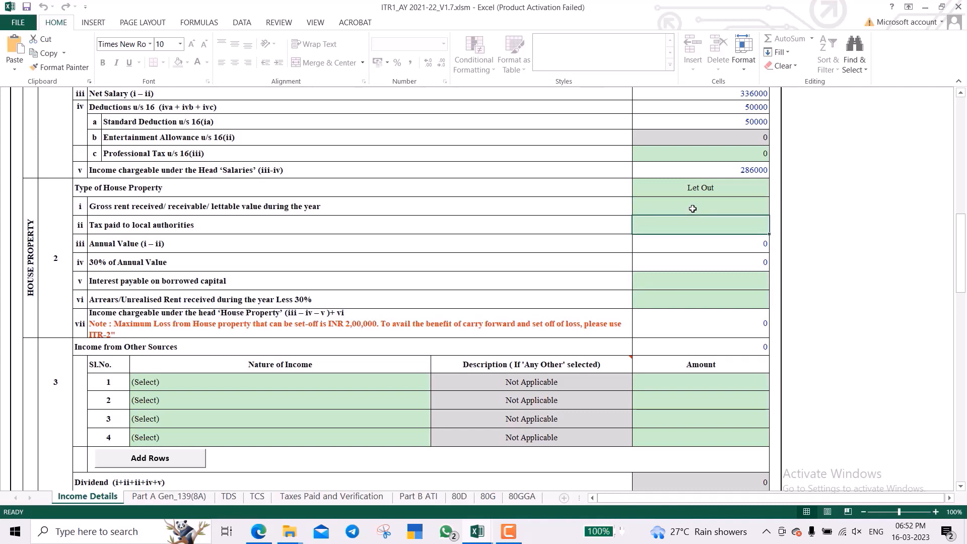
key(Return)
key(Return)
key(Return)
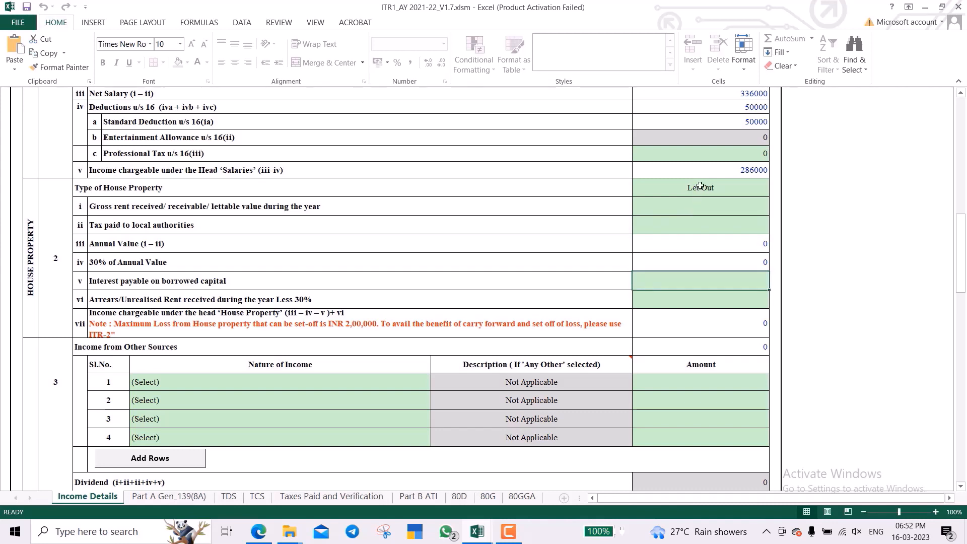
click(700, 186)
key(alt+Down)
key(Escape)
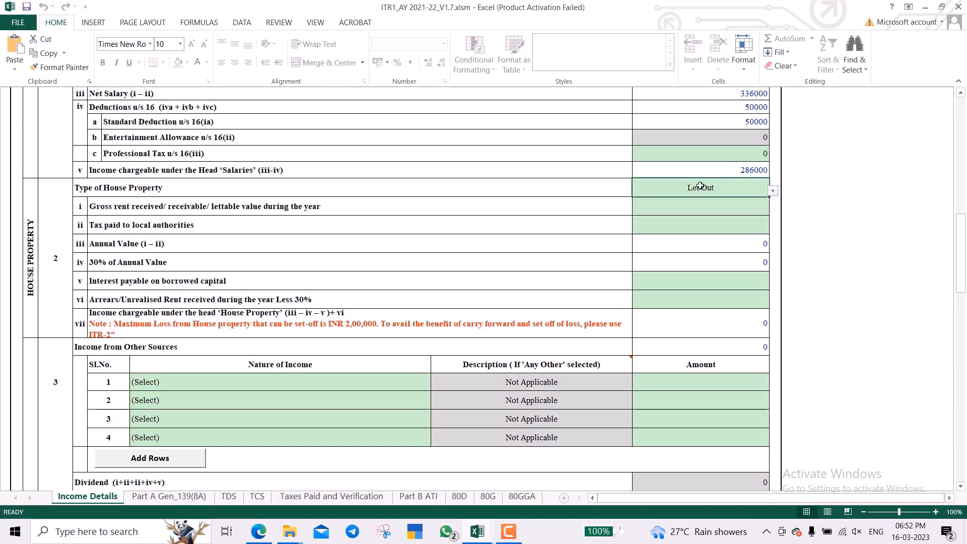
key(alt+Down)
key(Up)
key(Return)
scroll(529, 266, down, 3)
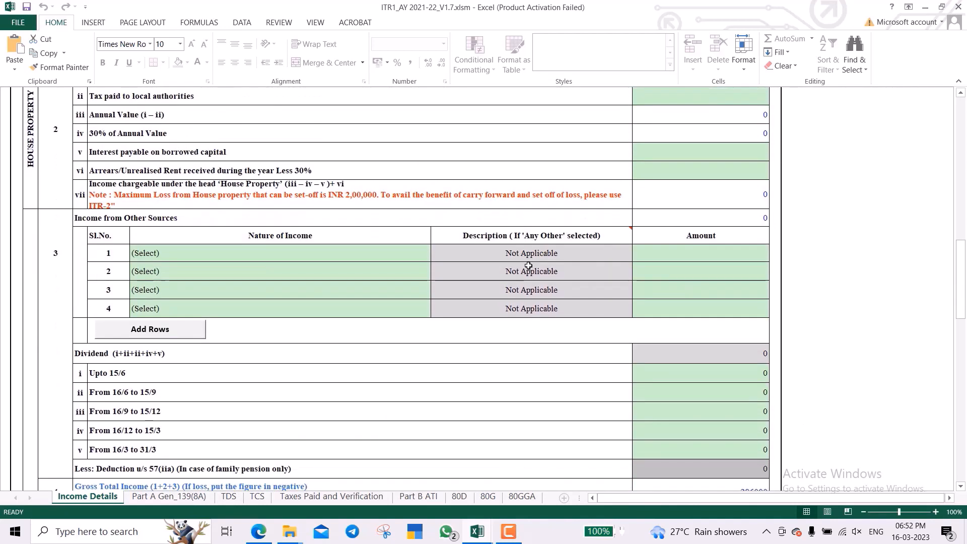
scroll(528, 266, down, 1)
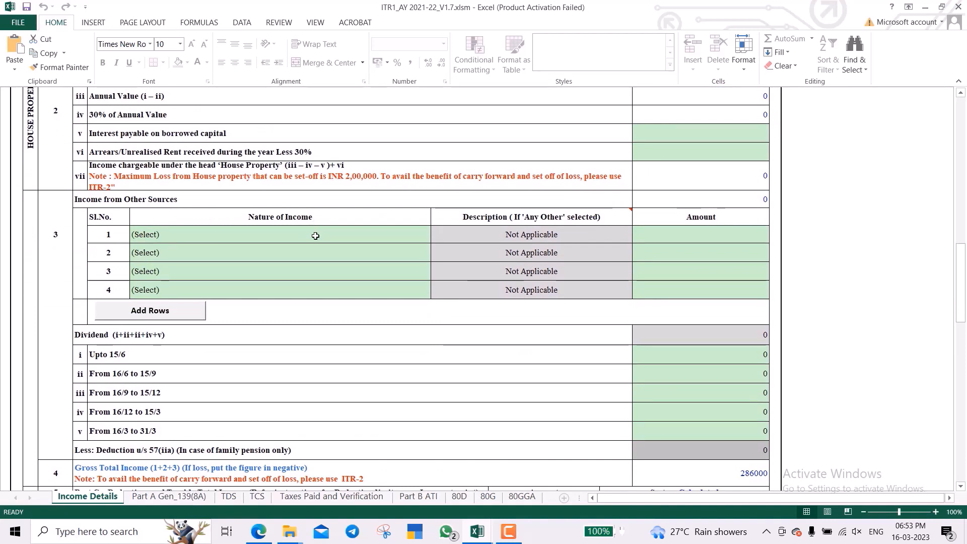
click(315, 235)
key(alt+Down)
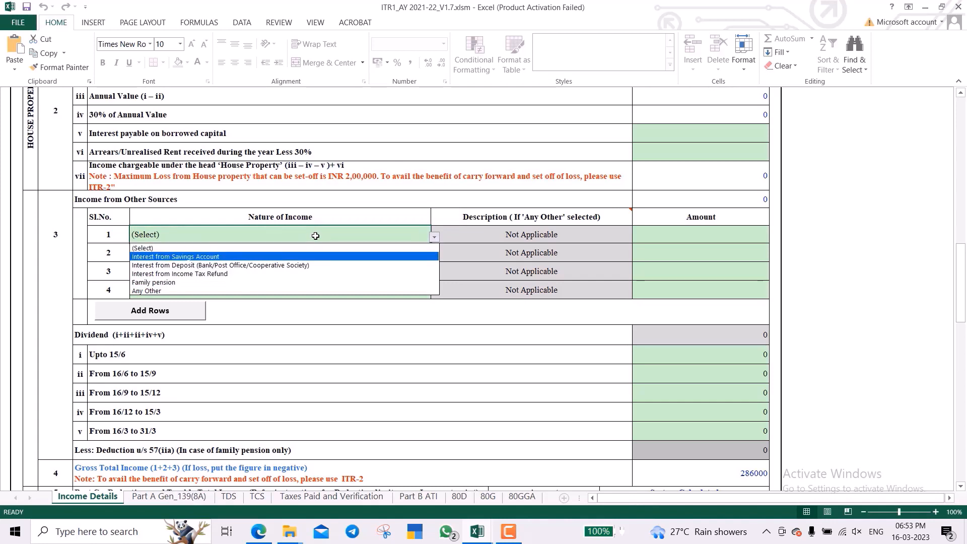
key(Escape)
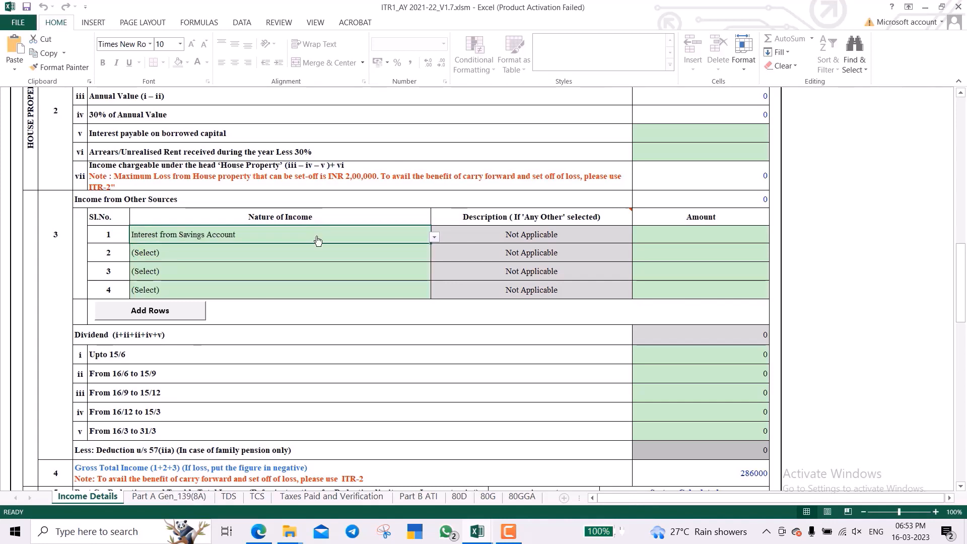
click(706, 236)
text(89)
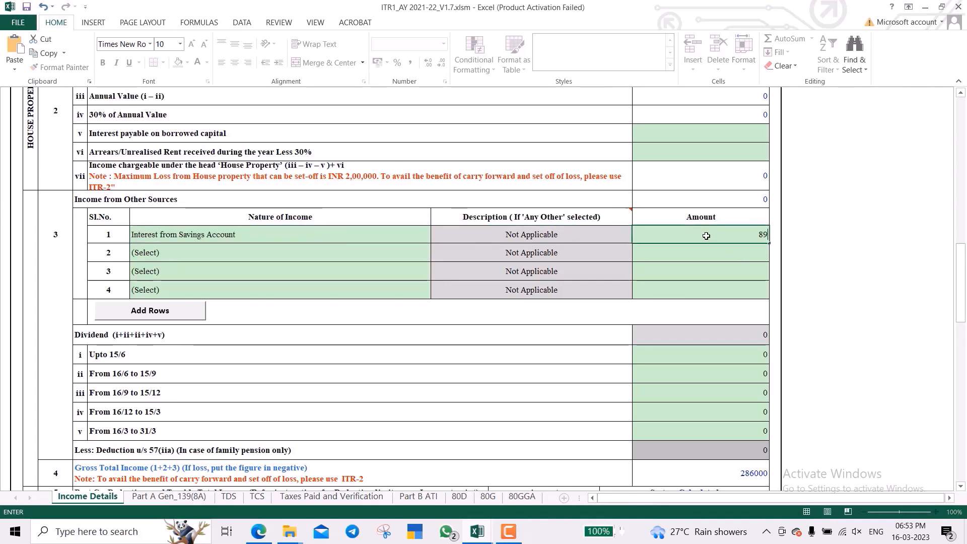
key(BackSpace)
key(BackSpace)
text(1890)
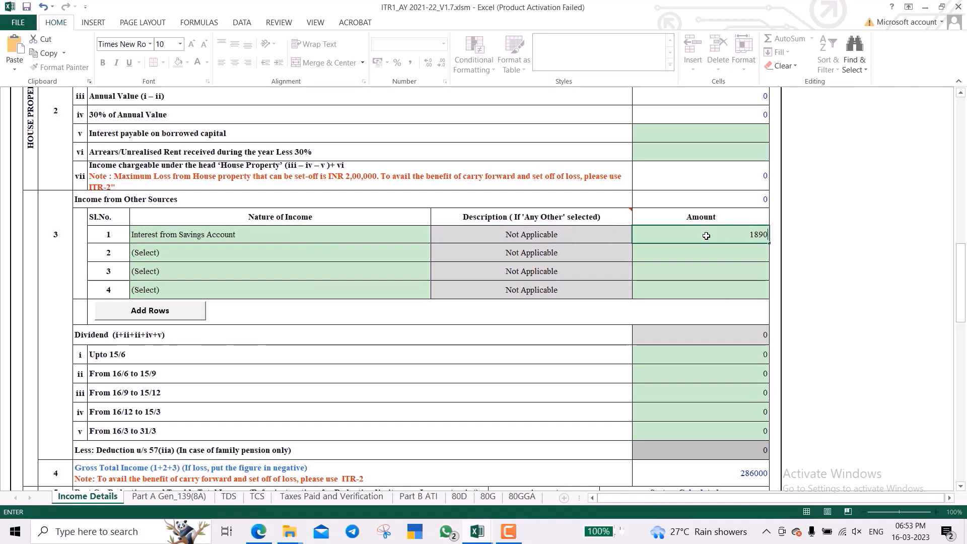
key(Return)
click(707, 236)
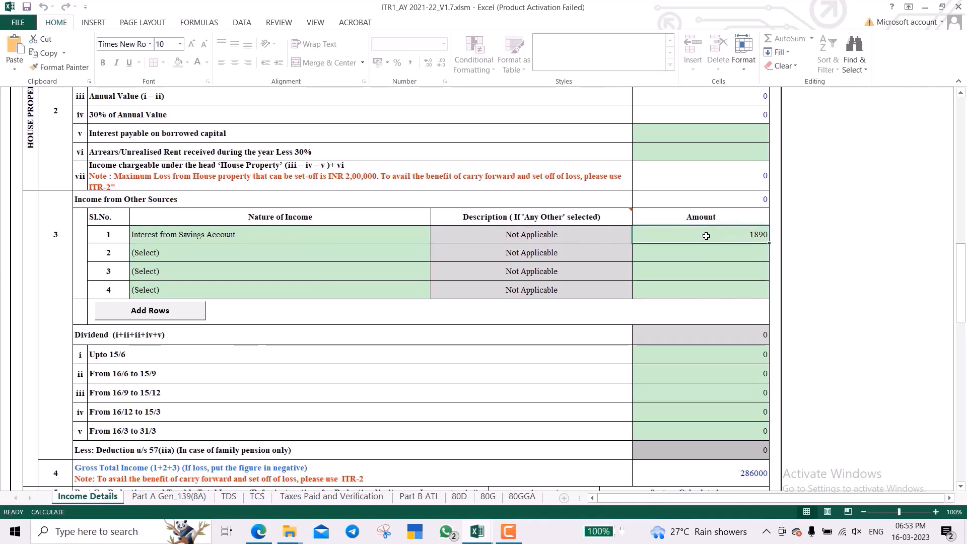
key(Down)
key(Left)
key(Left)
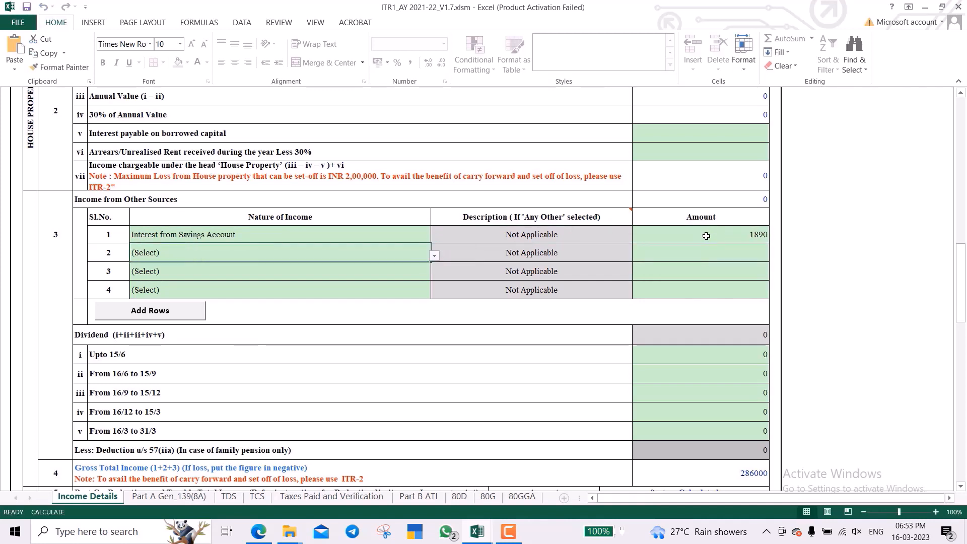
key(alt+Down)
key(Down)
key(Down)
key(Down)
key(Down)
key(Down)
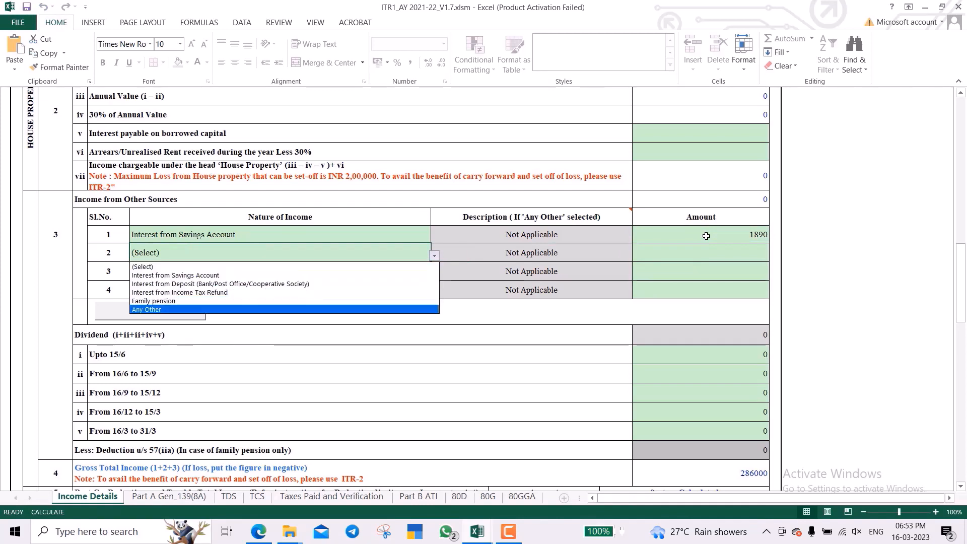
key(Return)
key(Right)
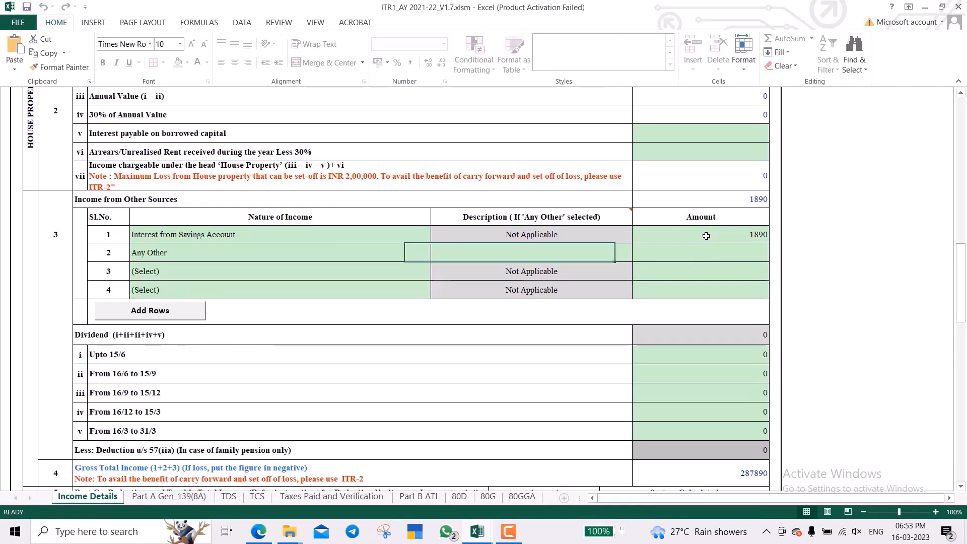
text(Comiss)
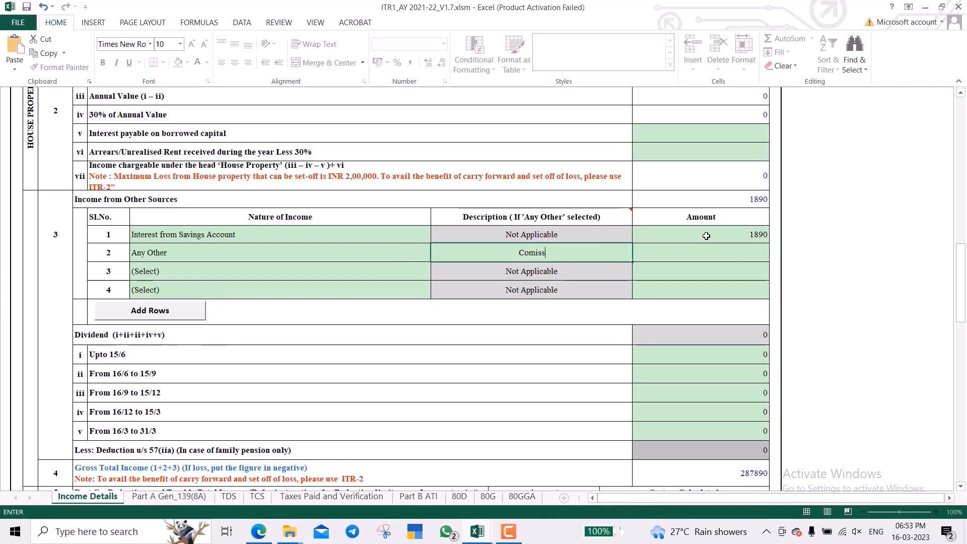
text(ion I)
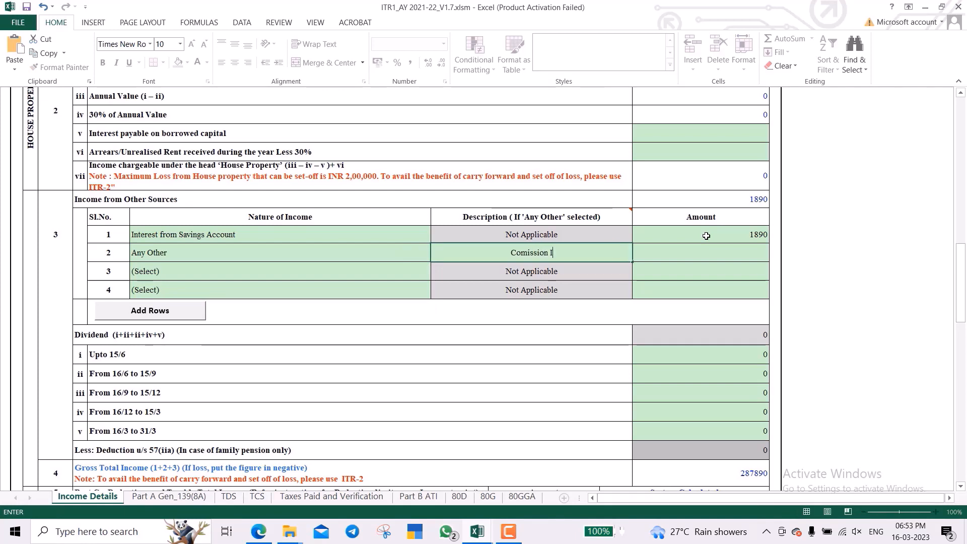
text(ncome)
key(Tab)
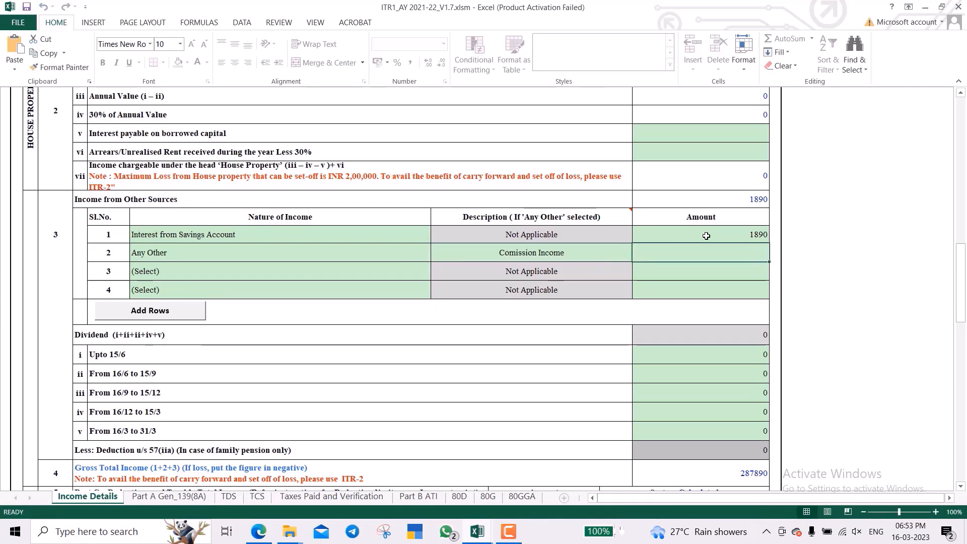
click(509, 532)
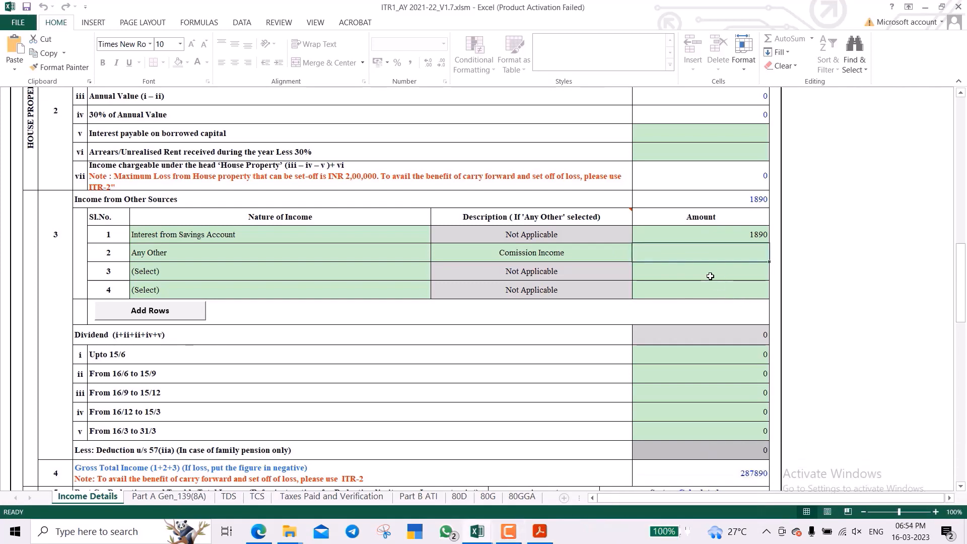
text(30333)
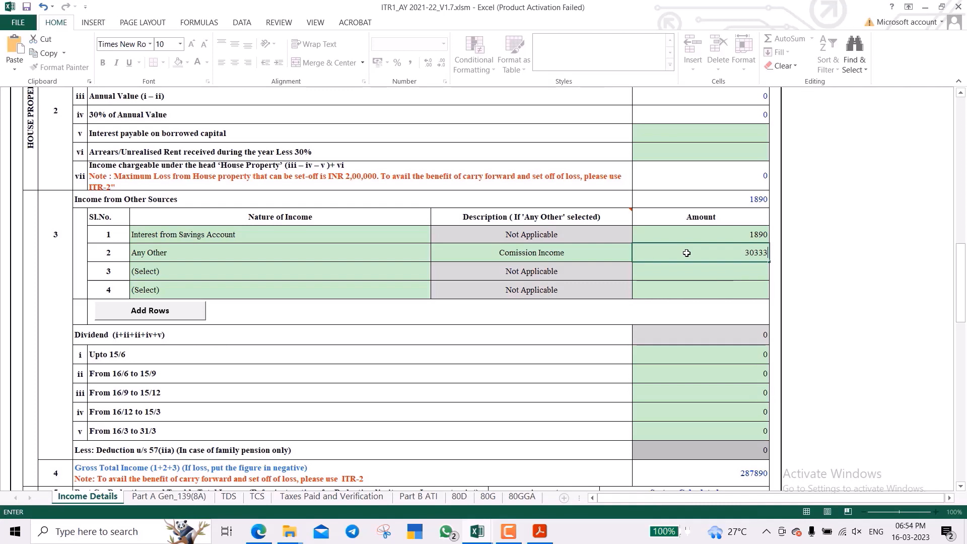
key(Return)
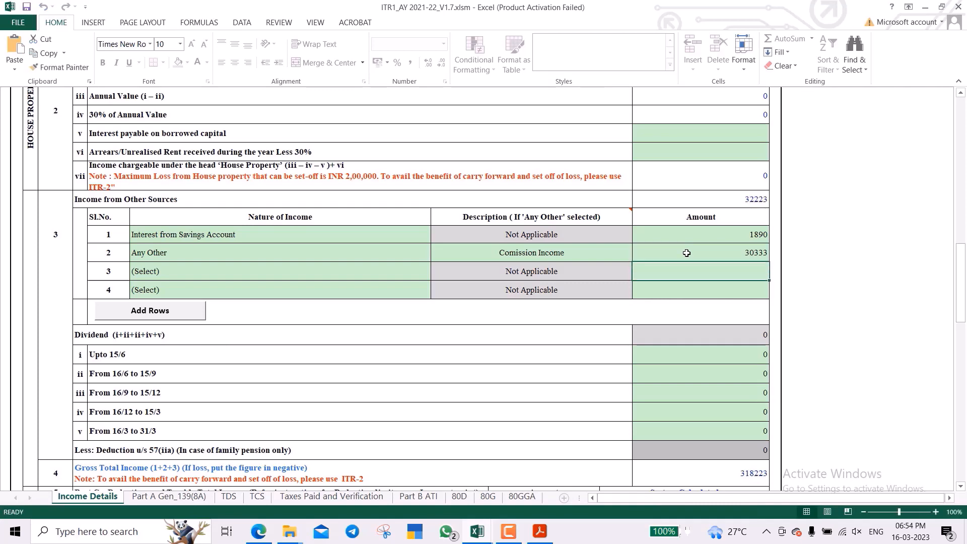
scroll(599, 255, down, 2)
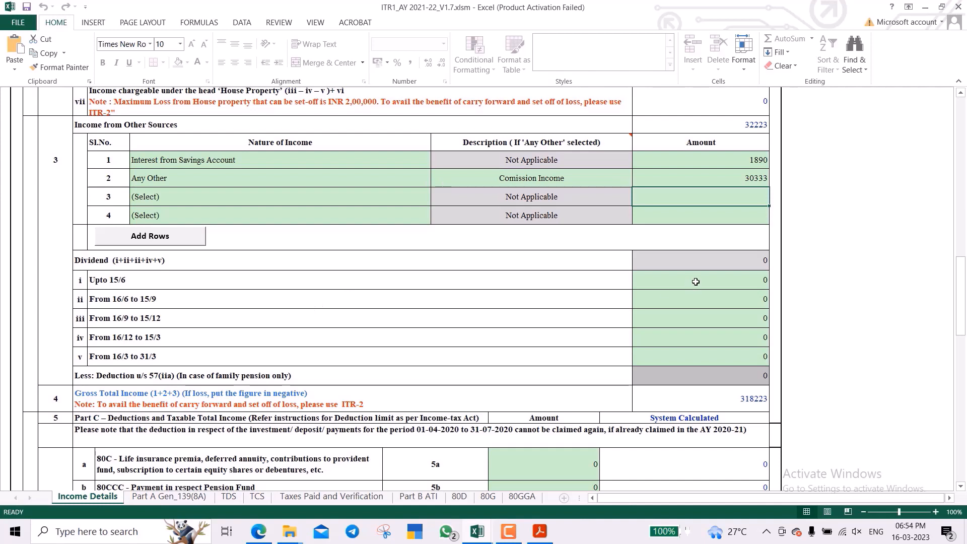
click(695, 281)
key(Left)
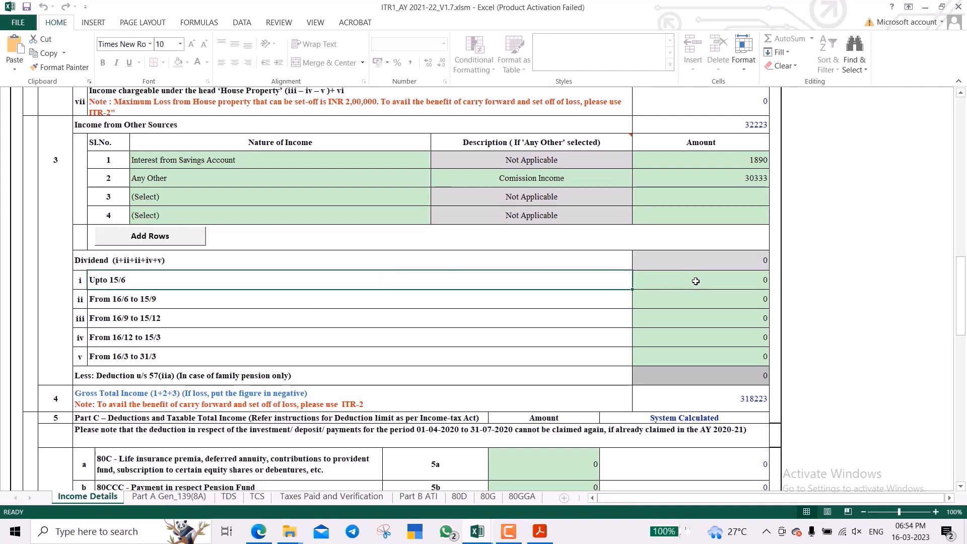
key(Right)
key(Down)
key(Down)
key(Down)
key(Down)
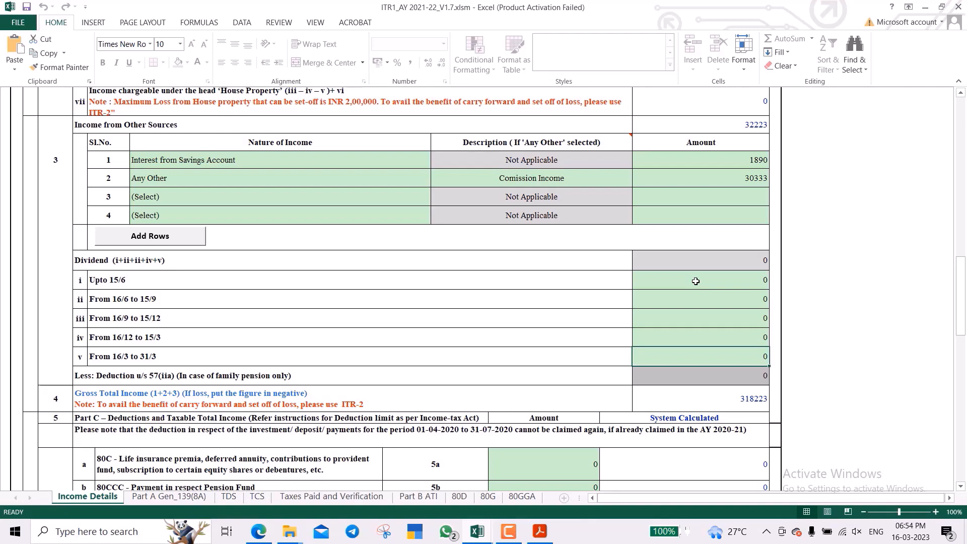
Enter 10000 as the 80C deduction amount in row 5a.
scroll(696, 281, down, 2)
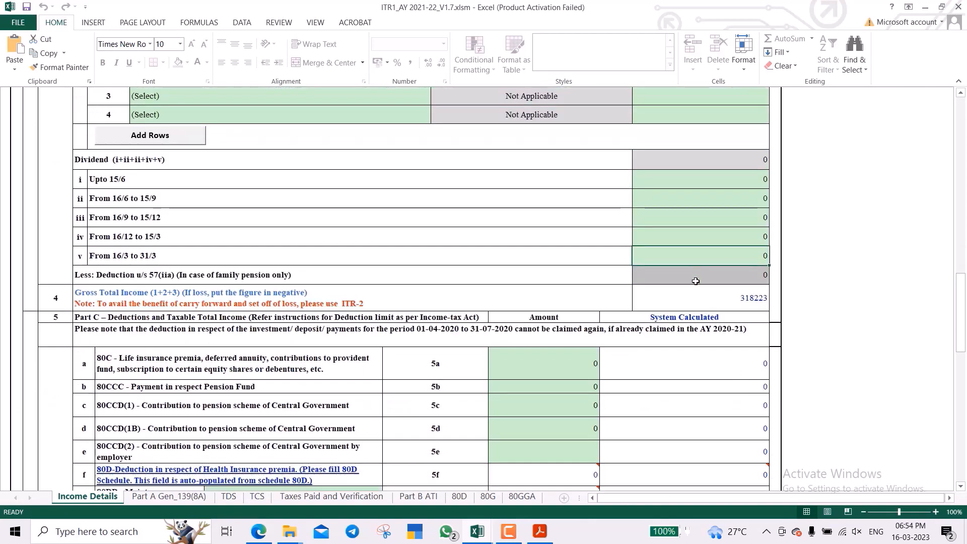
scroll(696, 281, down, 3)
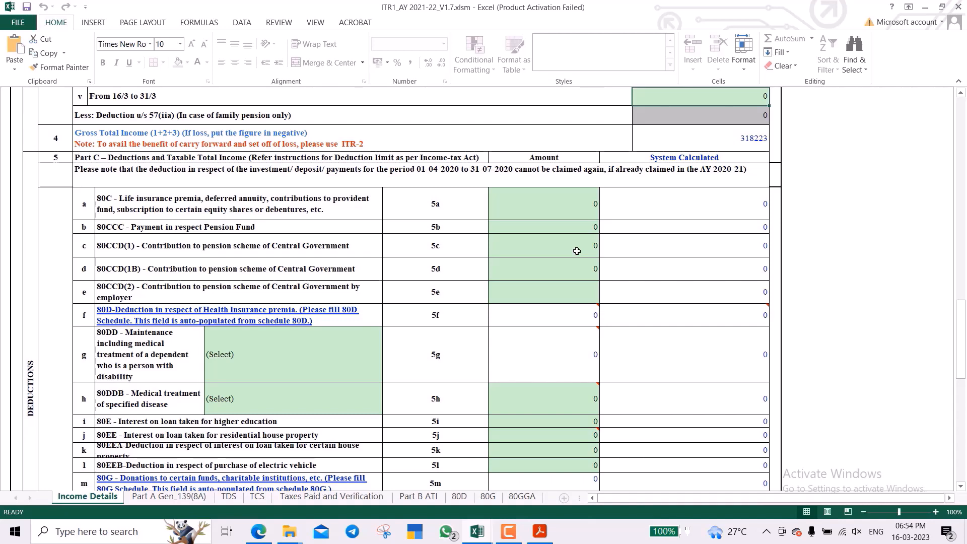
click(544, 204)
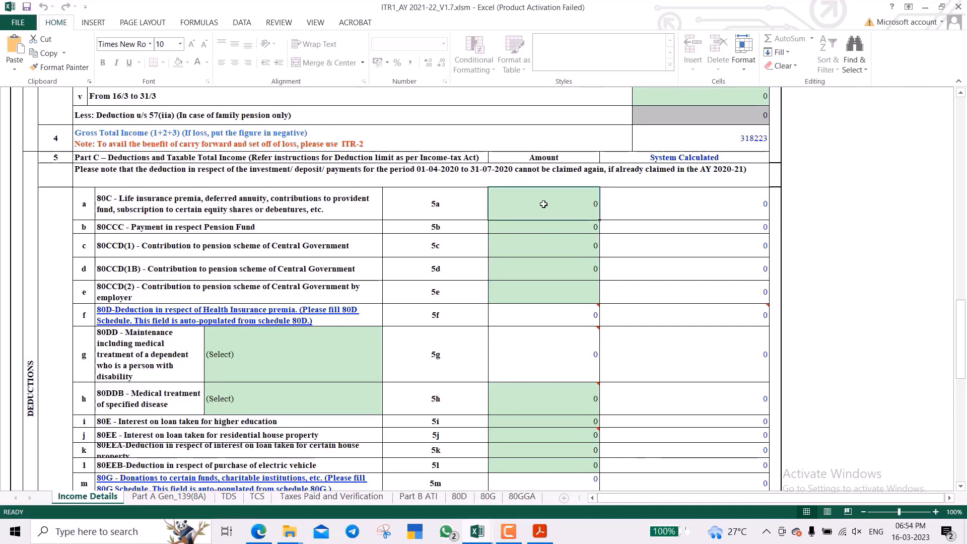
text(10000)
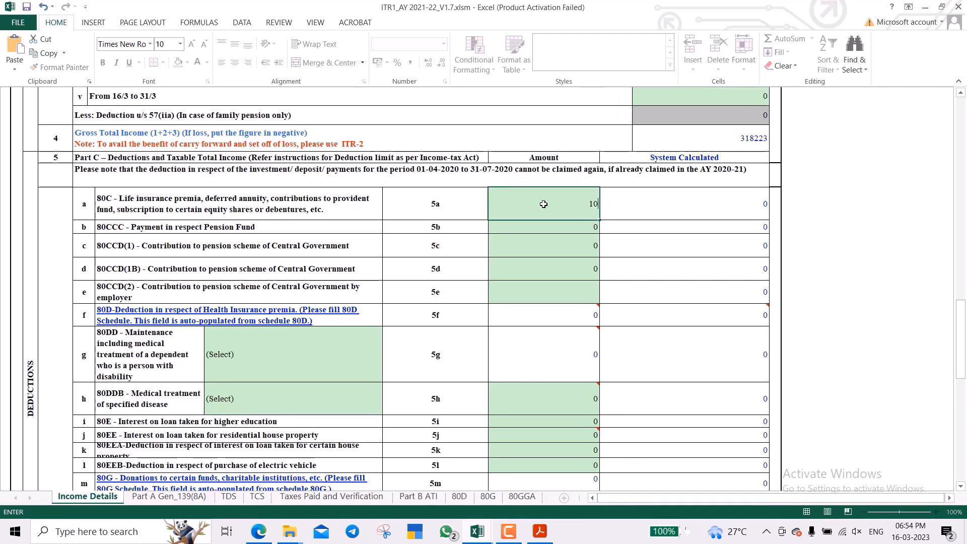
text(0)
key(BackSpace)
key(Return)
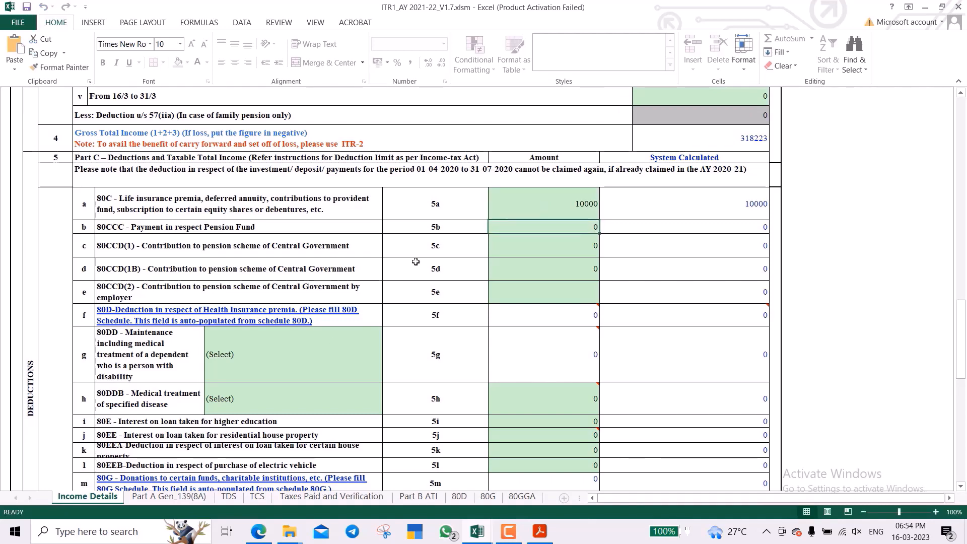
Step down to the 80D row, view the 80D schedule, and return to Income Details.
scroll(410, 214, down, 2)
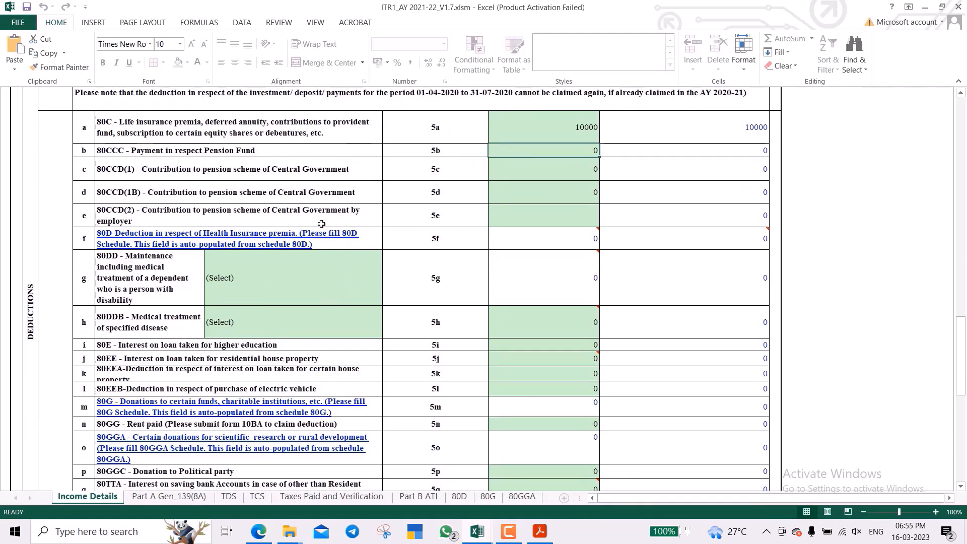
click(272, 154)
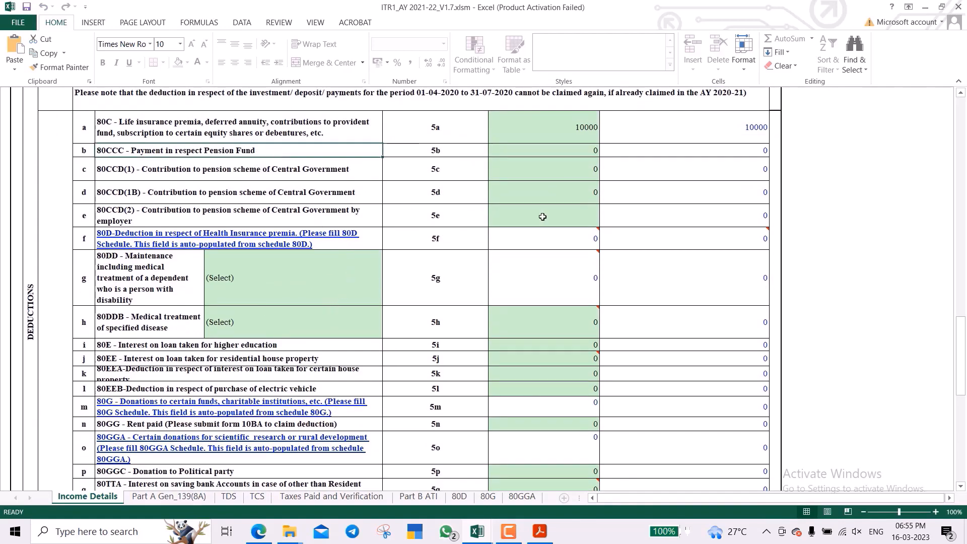
key(Down)
key(Down)
key(Down)
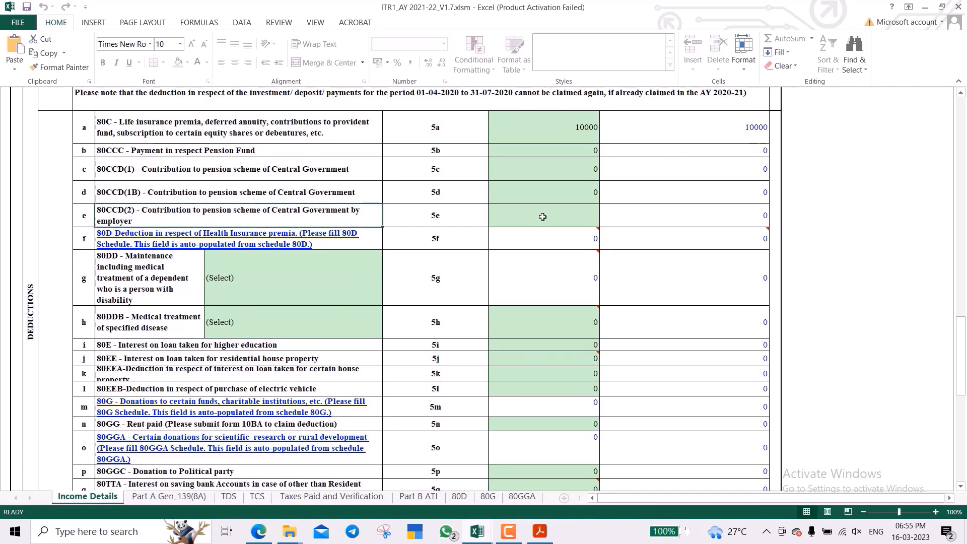
key(Down)
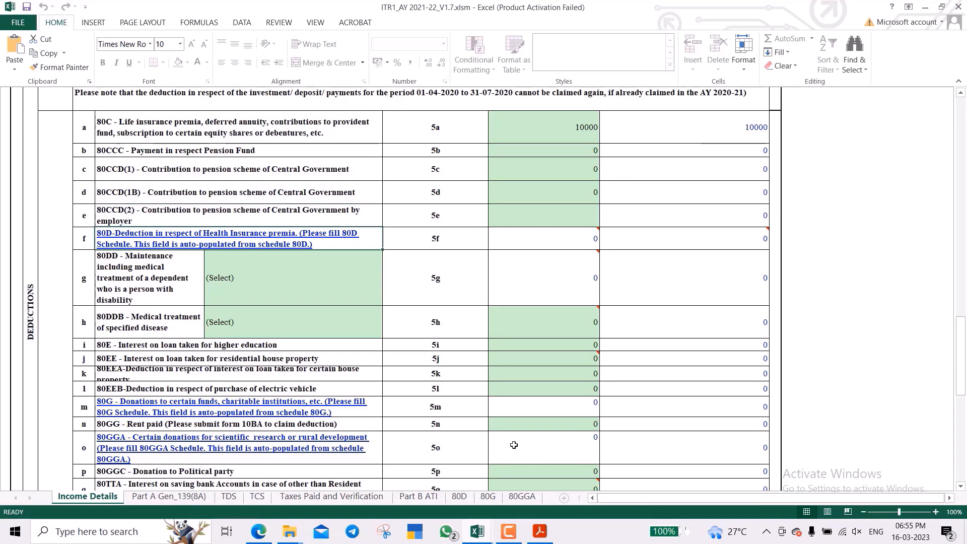
click(460, 497)
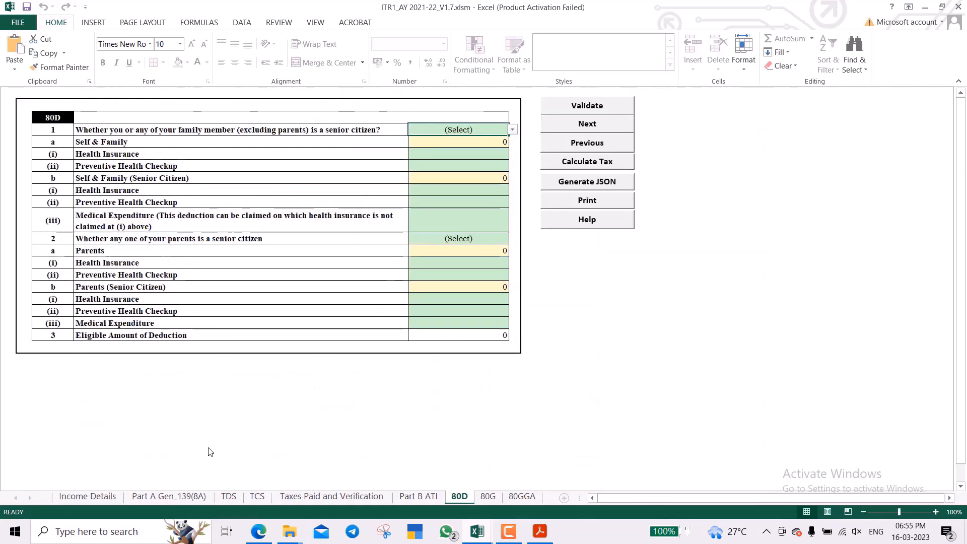
click(101, 495)
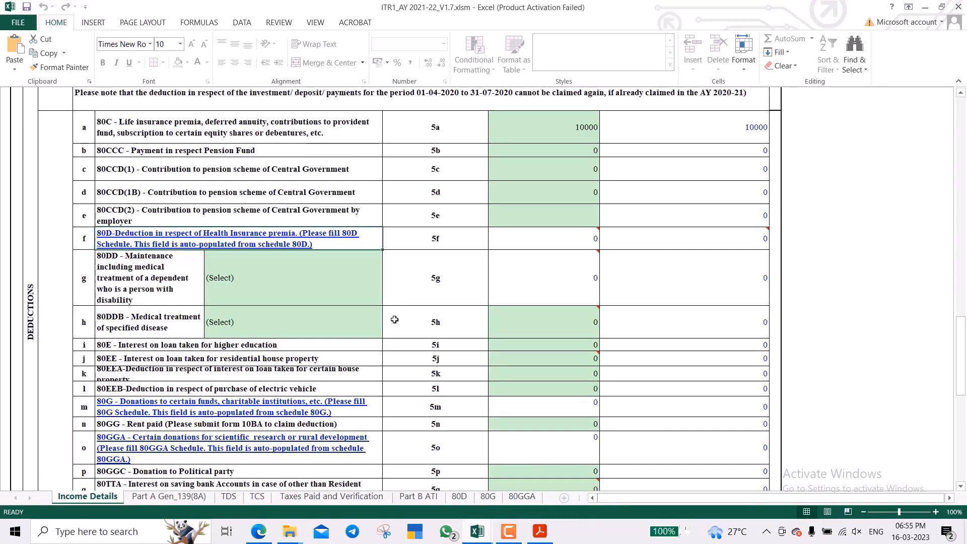
scroll(394, 320, down, 3)
Enter 1890 as the 80TTA savings-interest deduction in row 5q.
scroll(394, 319, down, 1)
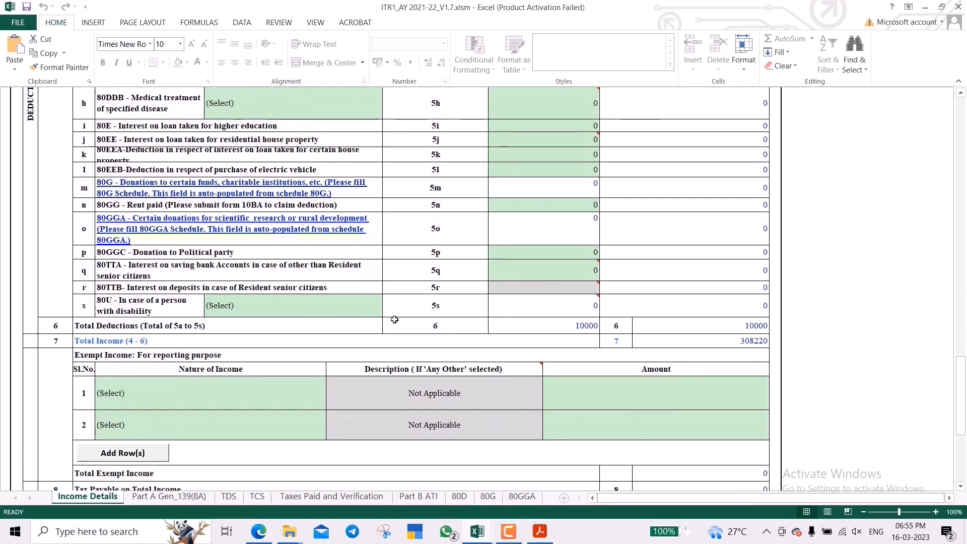
click(231, 276)
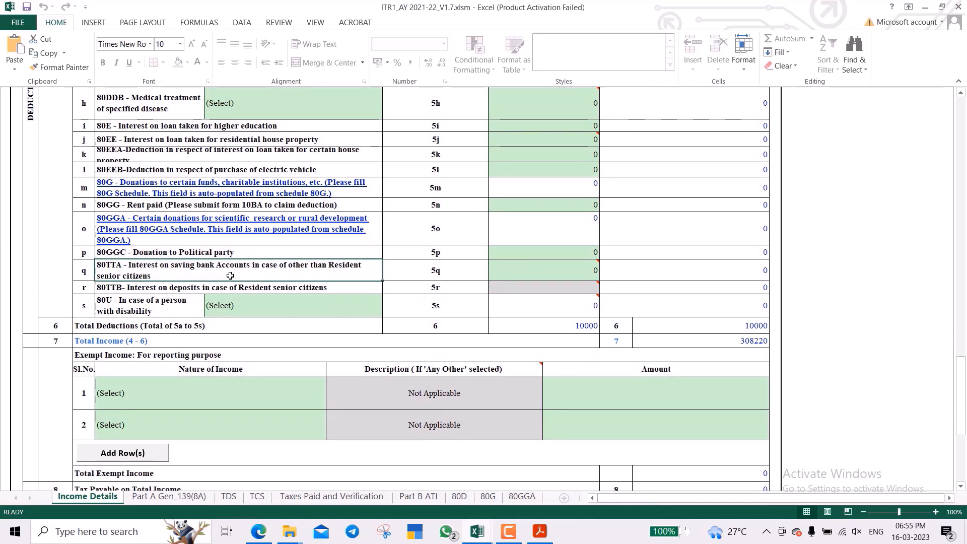
key(Tab)
key(Tab)
text(1)
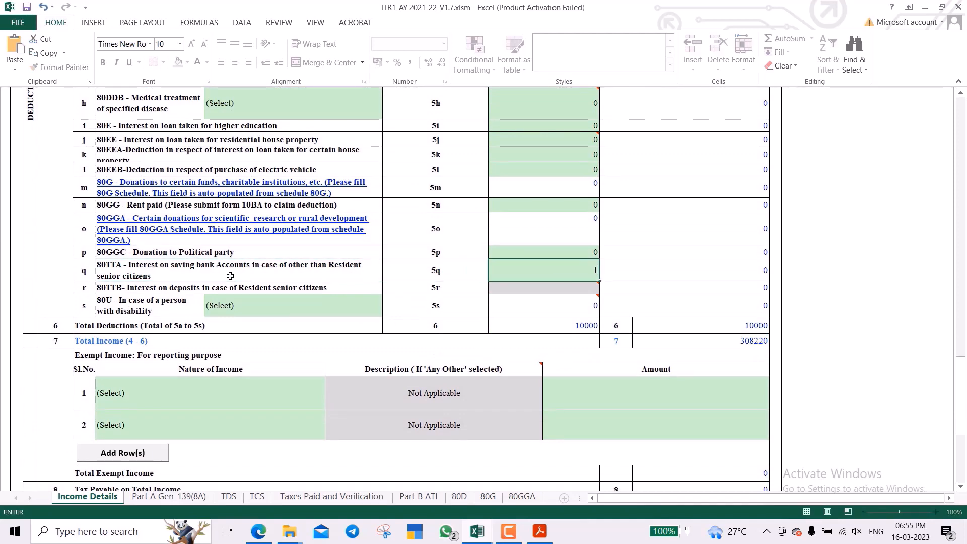
text(890)
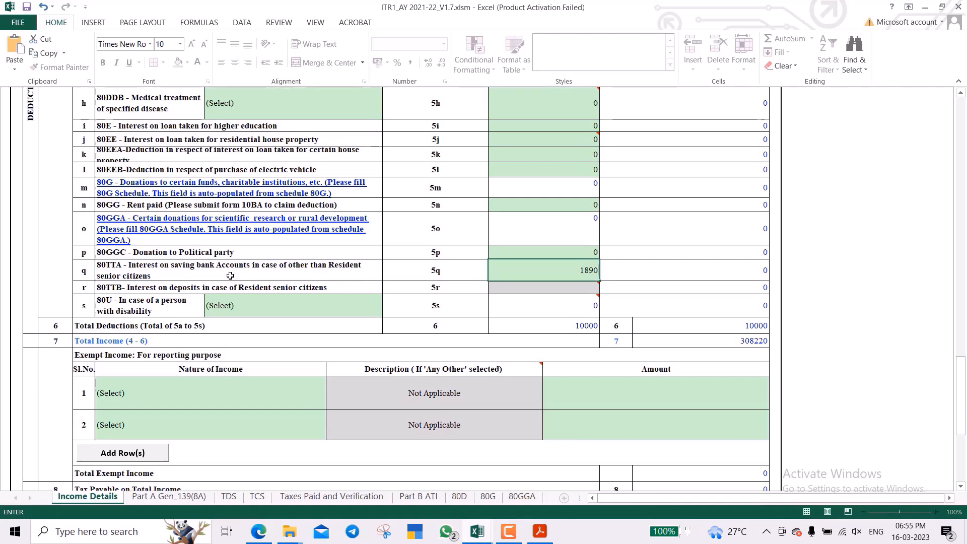
key(Return)
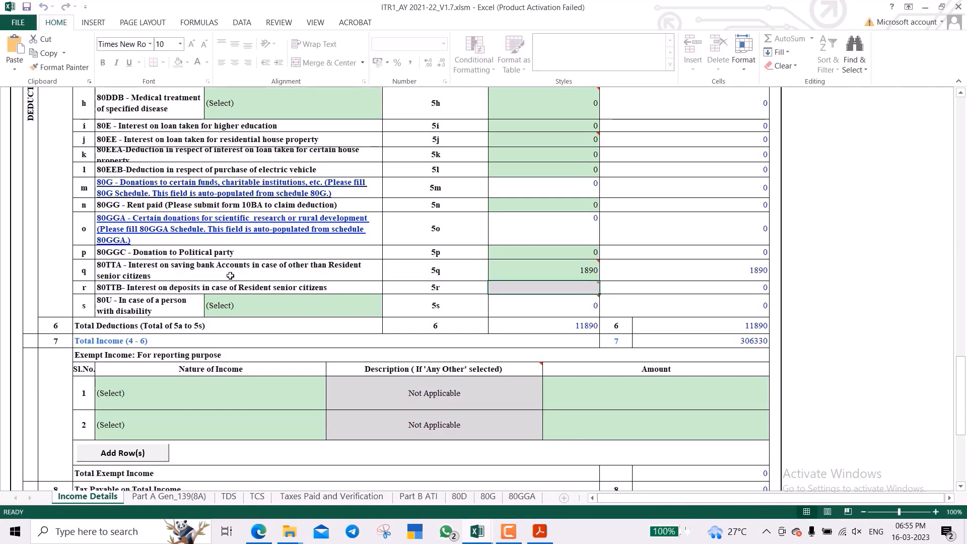
Check that Total Income reads 306330, review the tax rows, and go to Part A Gen_139(8A).
key(Down)
key(Down)
key(Down)
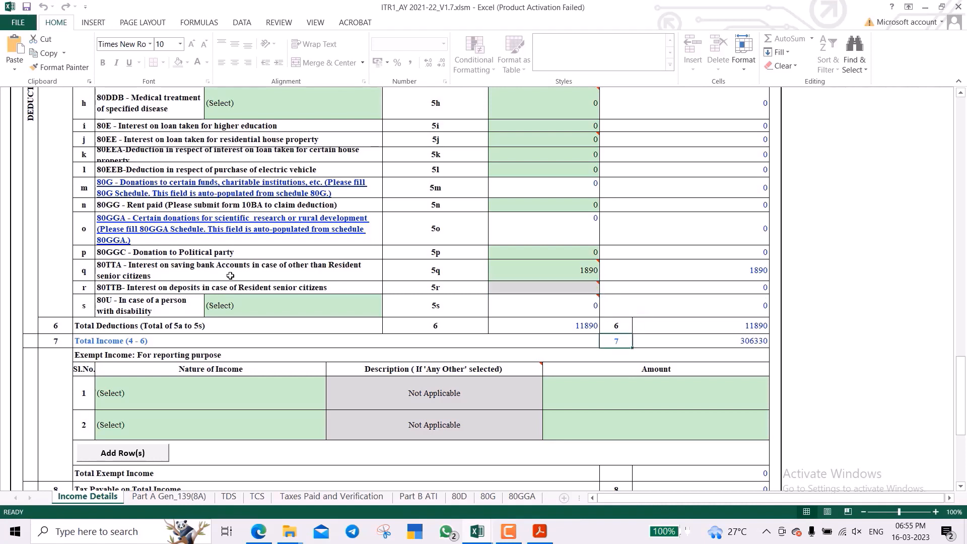
key(Right)
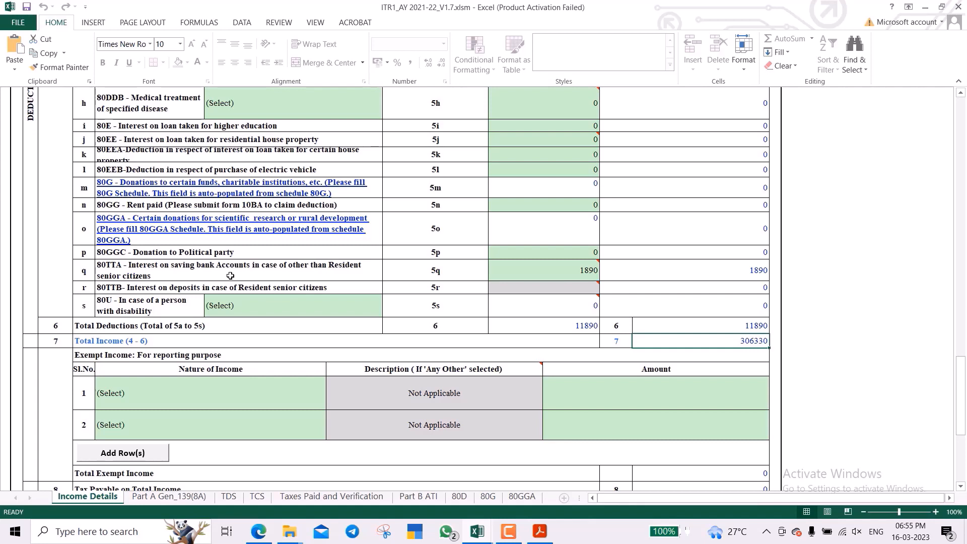
scroll(288, 305, down, 2)
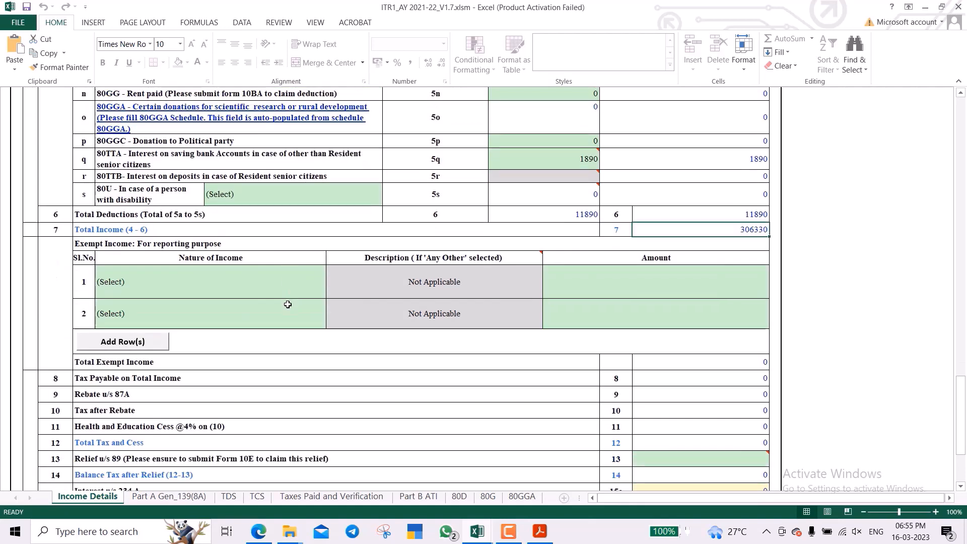
scroll(288, 305, down, 3)
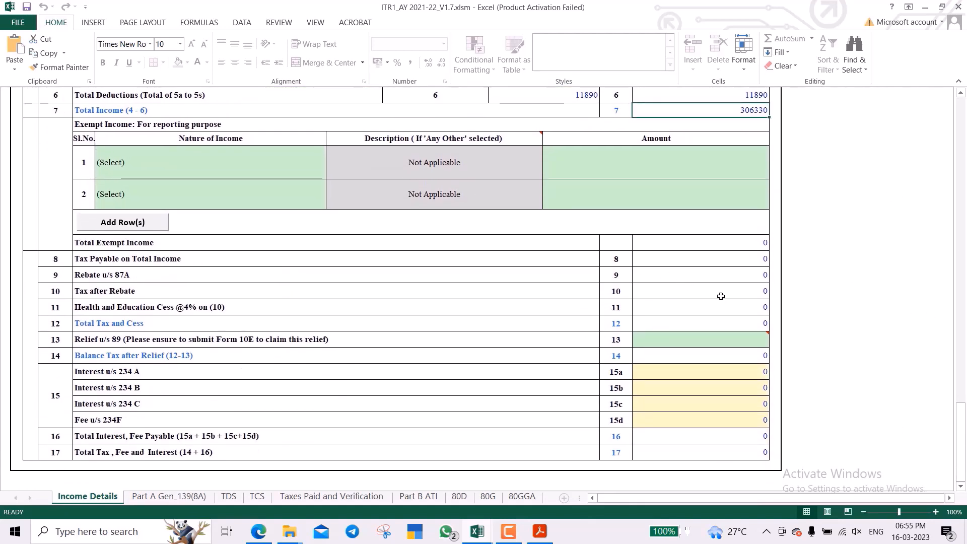
scroll(721, 296, up, 20)
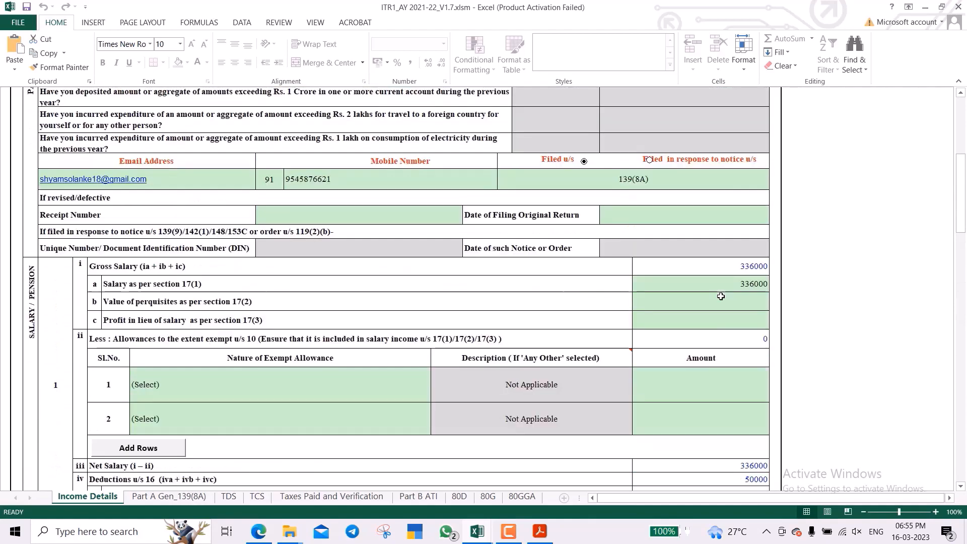
scroll(721, 296, down, 20)
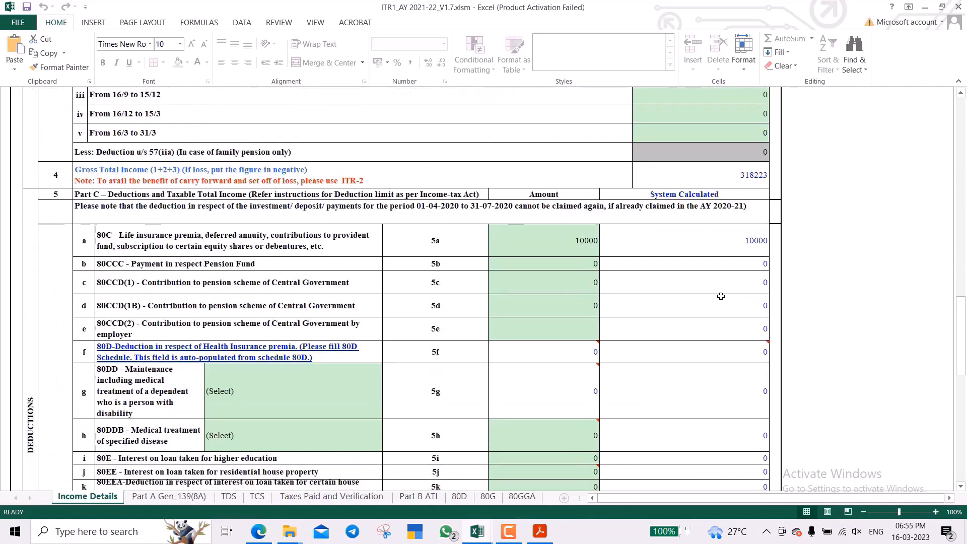
scroll(721, 296, down, 15)
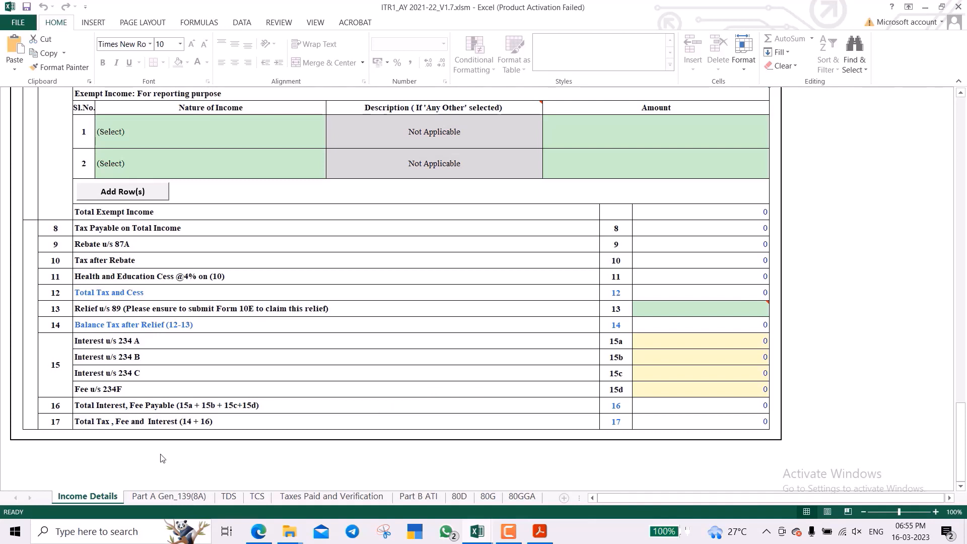
click(177, 495)
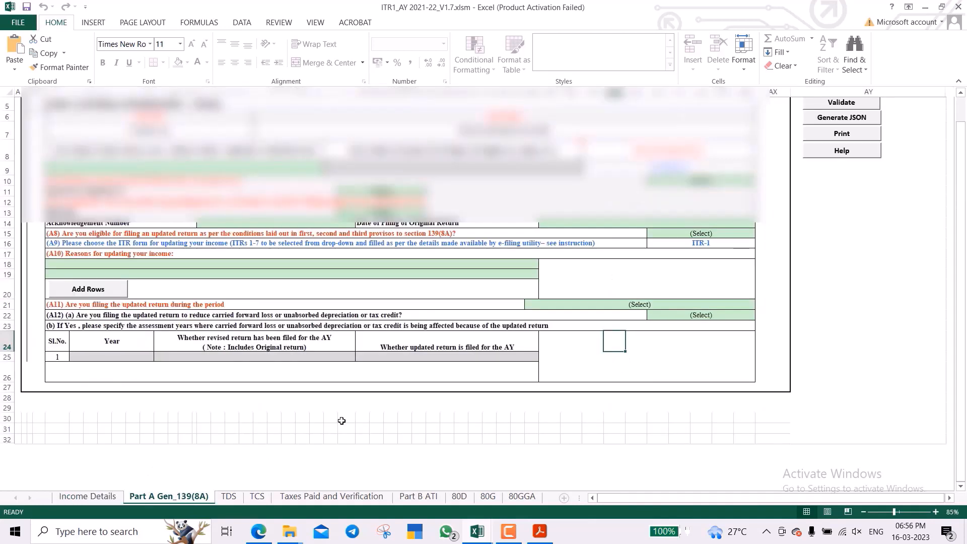
Inspect the row-9 field on Part A Gen_139(8A), revisit Income Details, then return to Part A Gen_139(8A).
scroll(341, 420, up, 2)
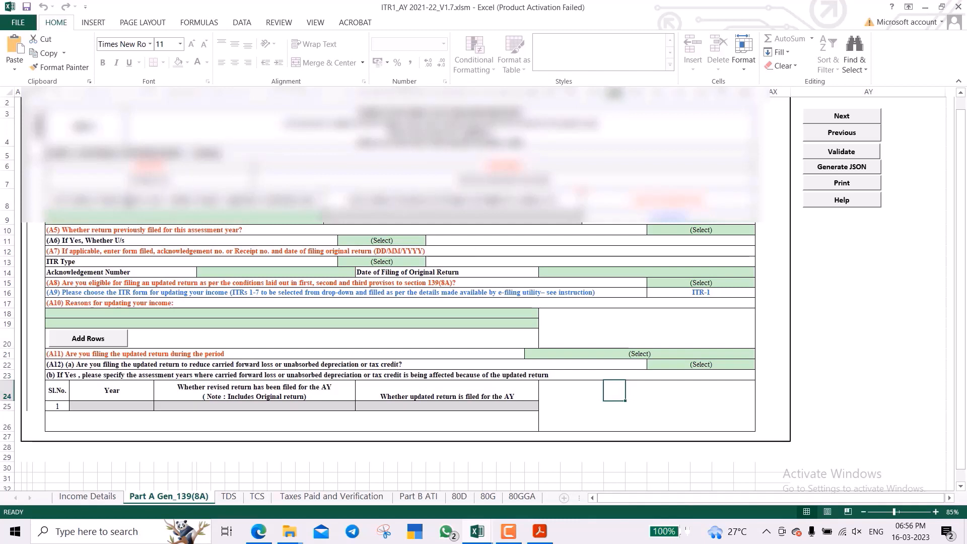
click(132, 205)
click(135, 218)
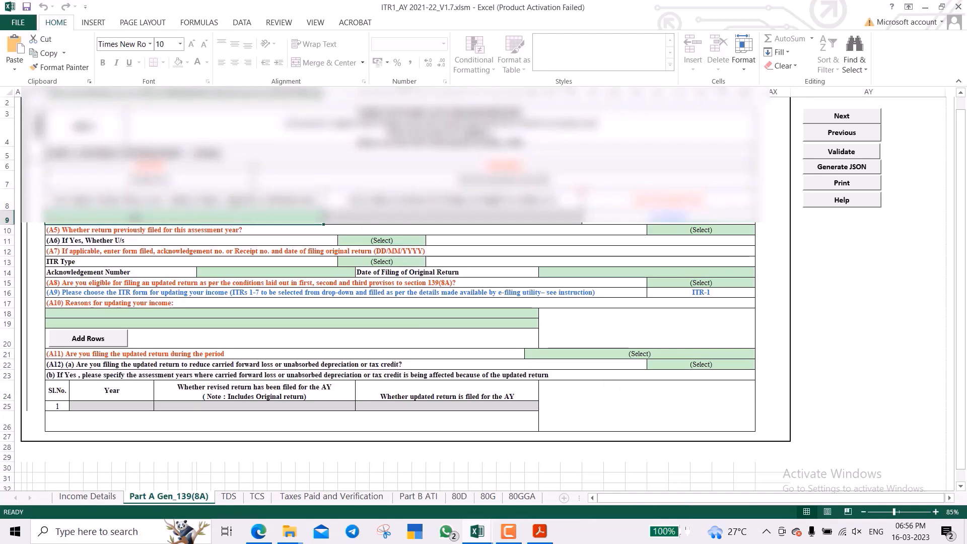
click(87, 496)
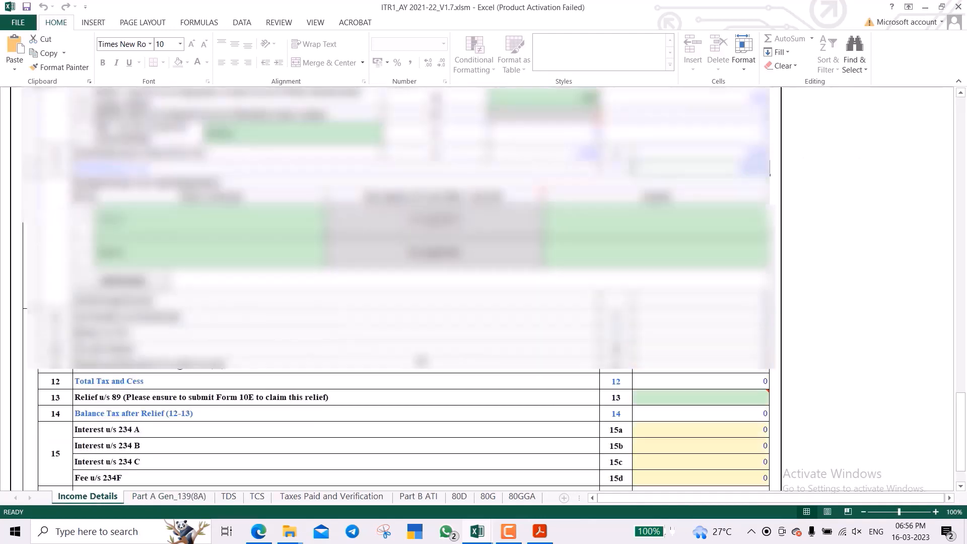
scroll(399, 288, up, 15)
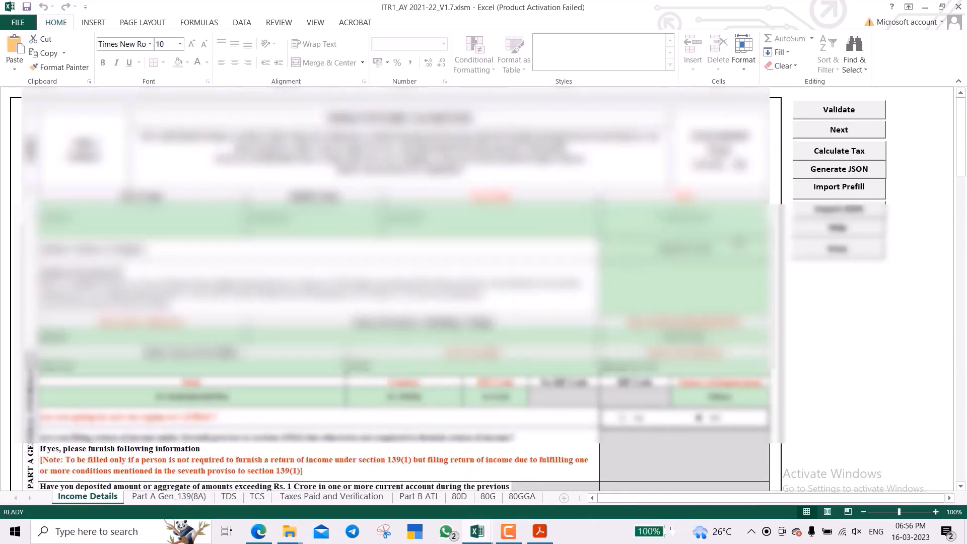
double_click(739, 243)
double_click(739, 244)
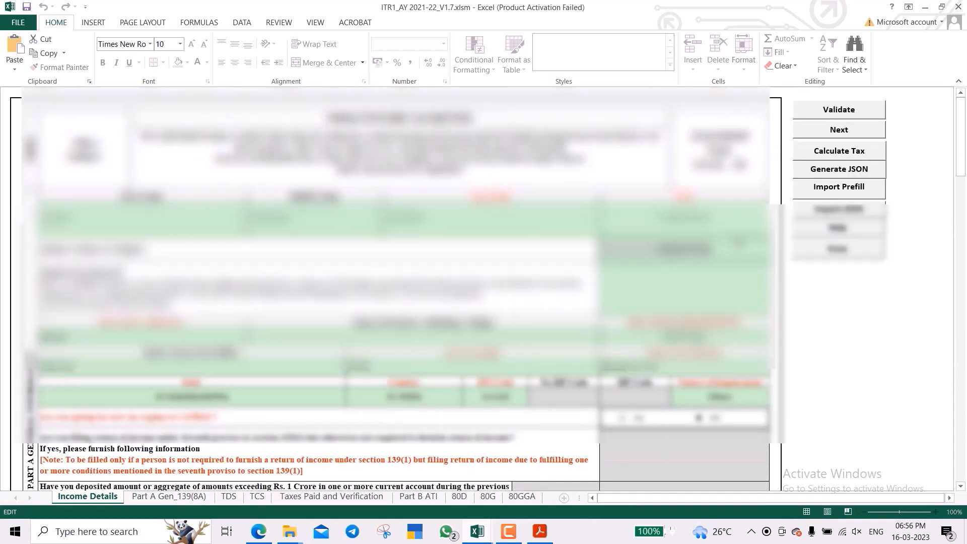
key(ctrl+Page_Down)
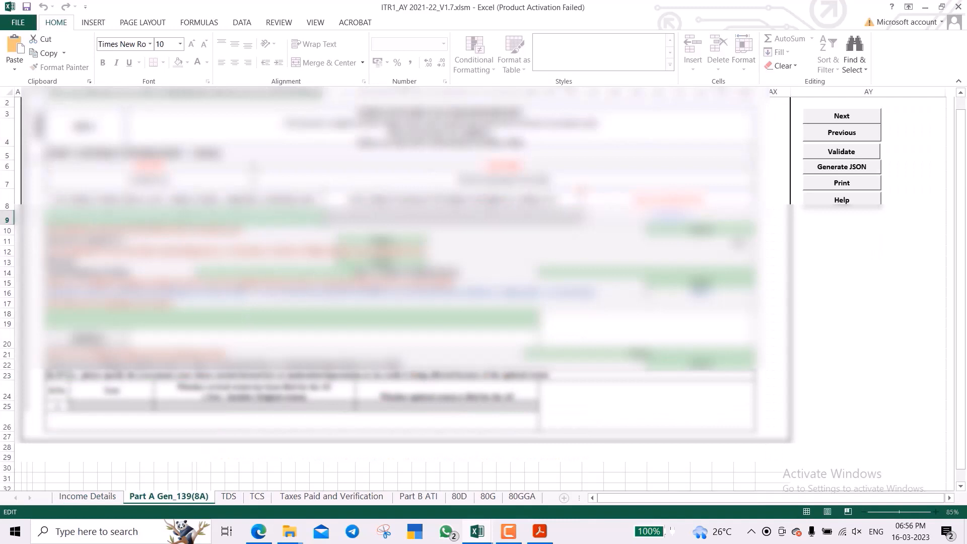
Commit the row-9 entry and move to the A5 previous-return answer cell.
key(ctrl+v)
key(Return)
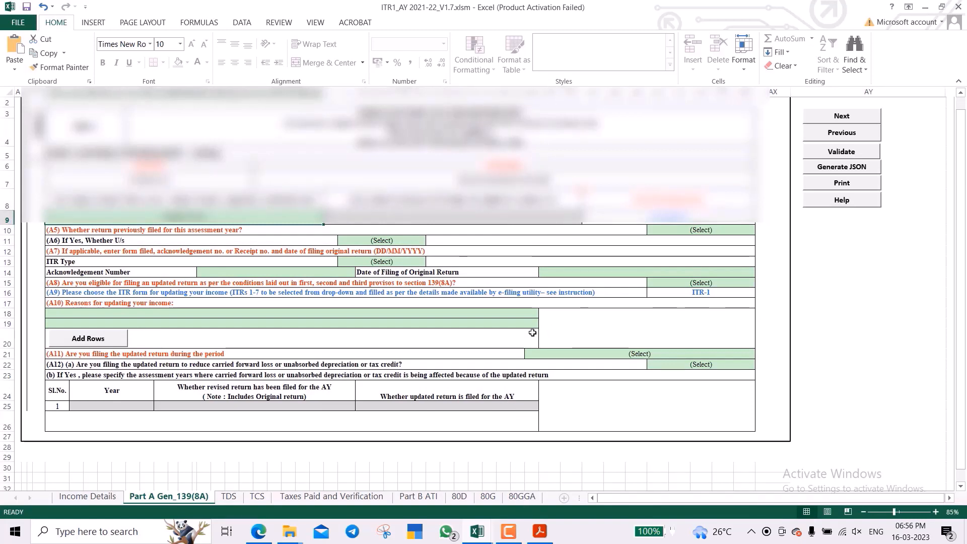
click(242, 231)
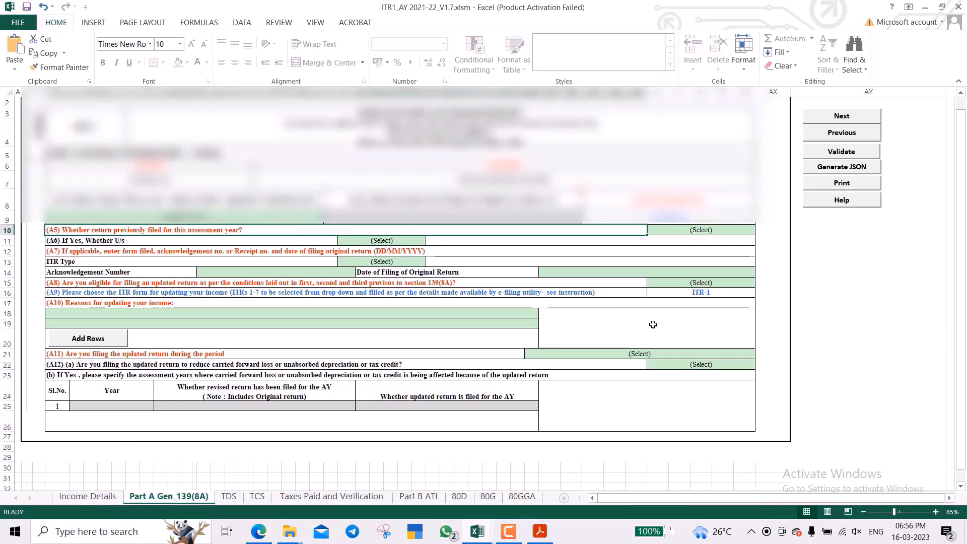
key(Tab)
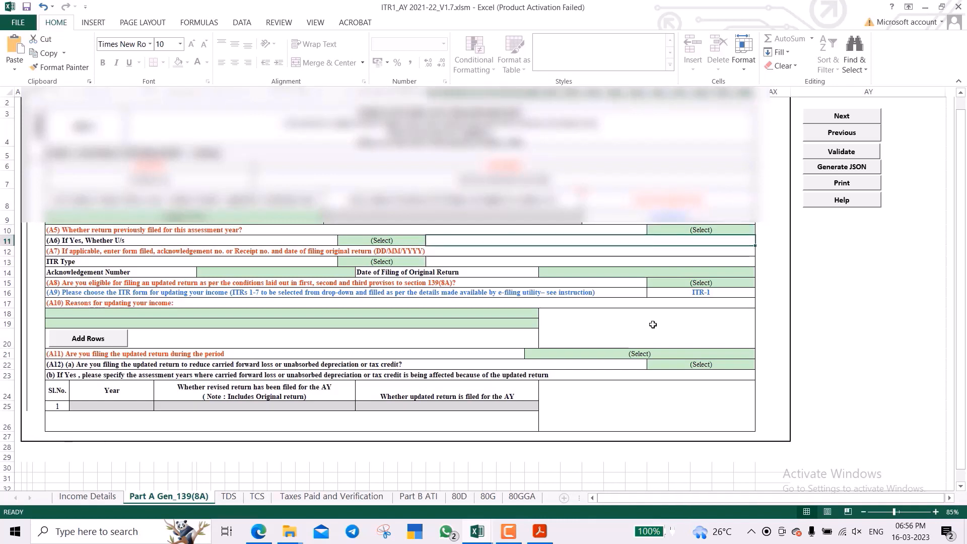
Answer A5 with Yes from its dropdown.
key(alt+Down)
key(Down)
key(Down)
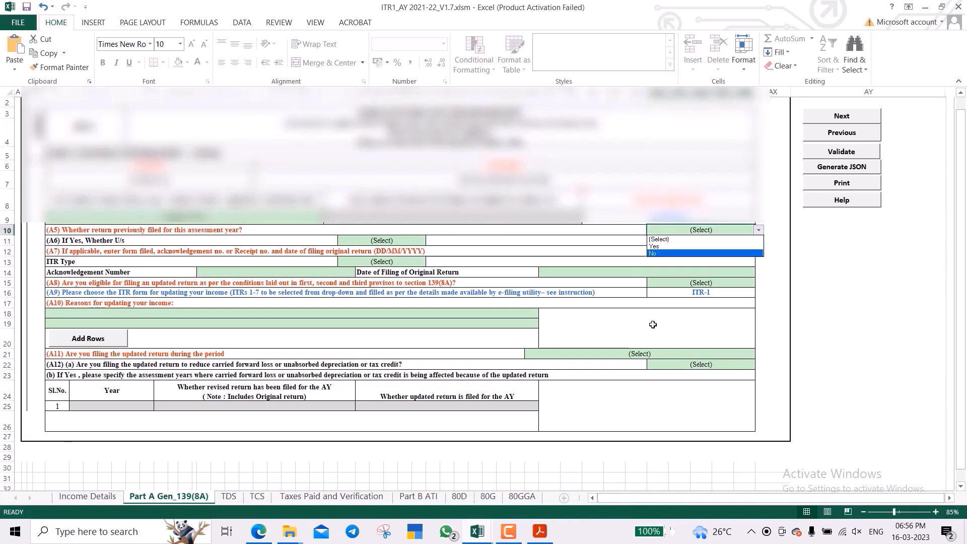
key(Up)
key(Return)
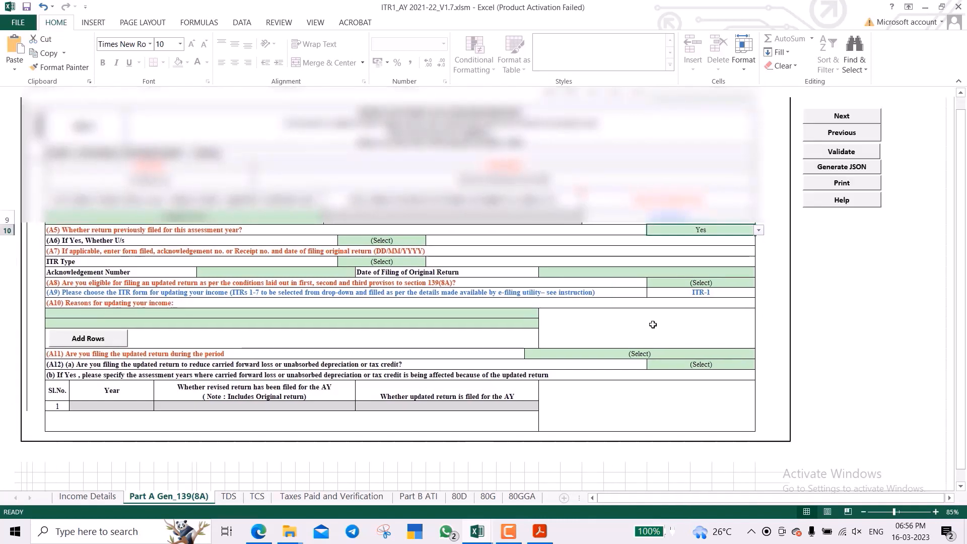
Set the A6 section of the original return to 139(1).
key(Left)
key(Left)
key(Left)
key(Right)
key(Right)
key(Right)
key(Down)
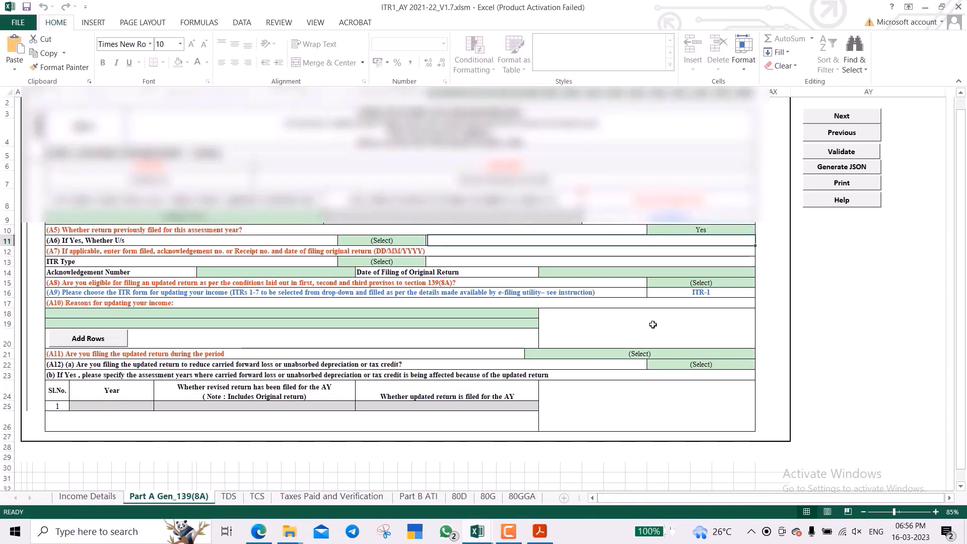
key(Left)
key(Left)
key(Right)
key(alt+Down)
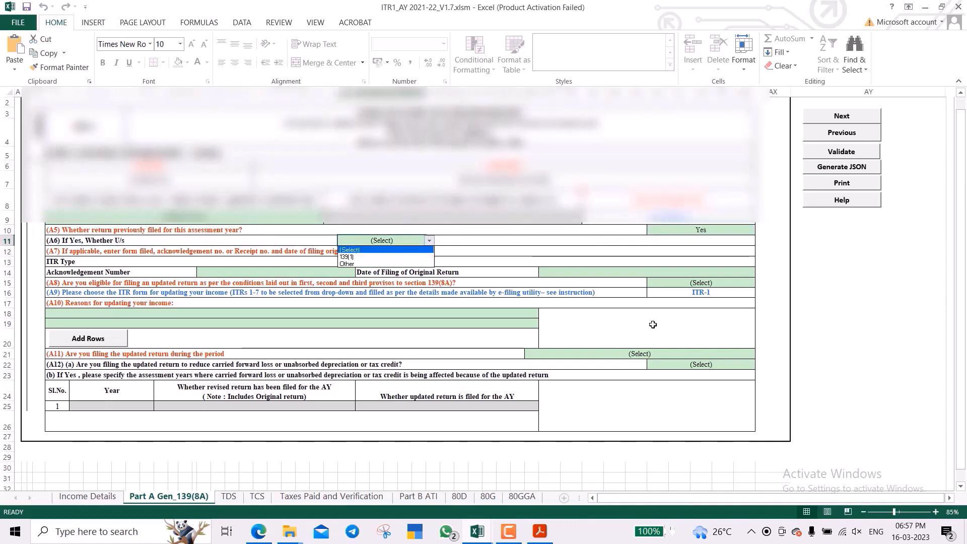
key(Down)
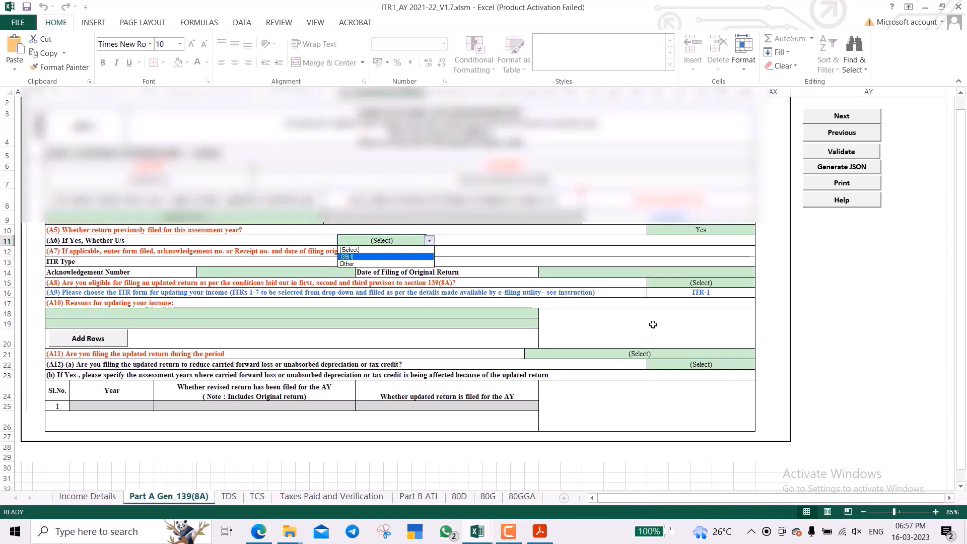
key(Down)
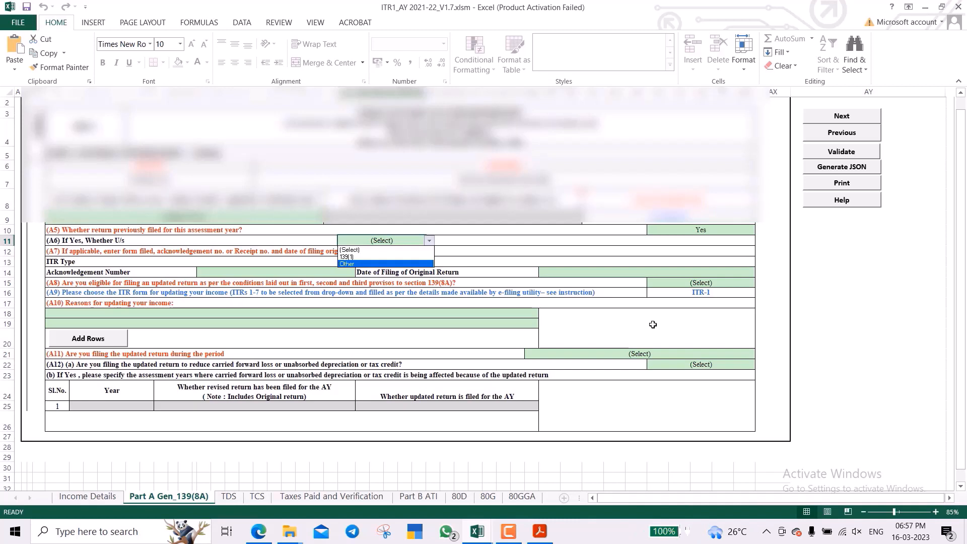
key(Up)
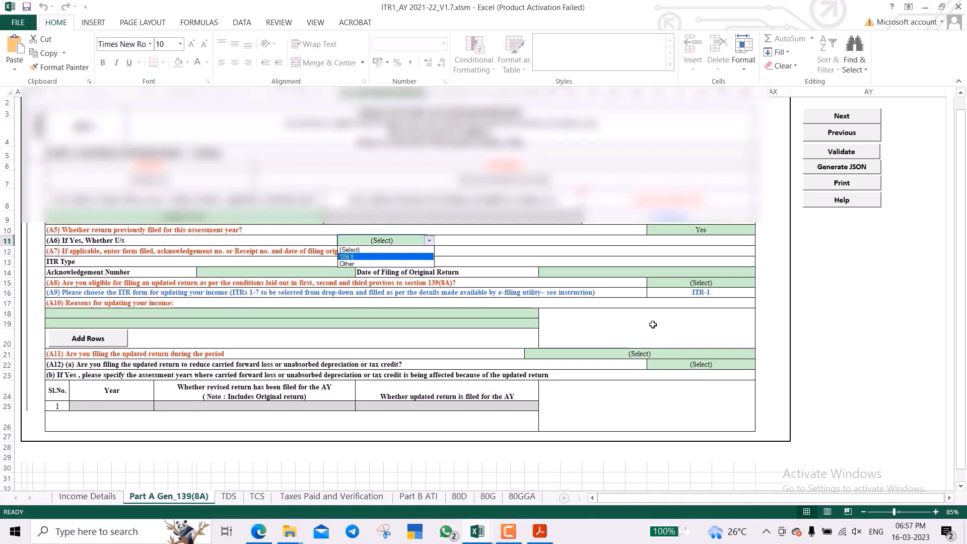
key(Return)
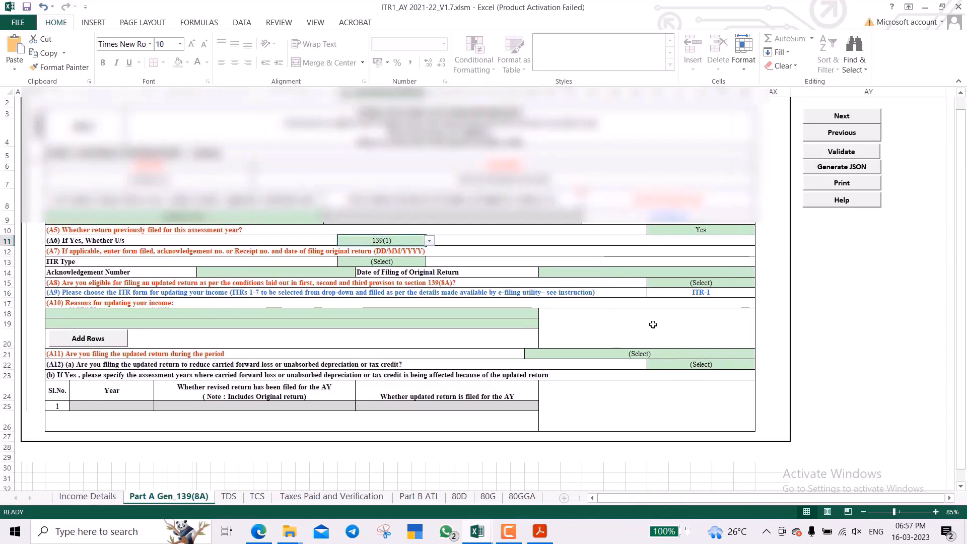
Set the original return's ITR Type to ITR1 and look at the acknowledgement and filing-date fields.
key(Down)
key(Down)
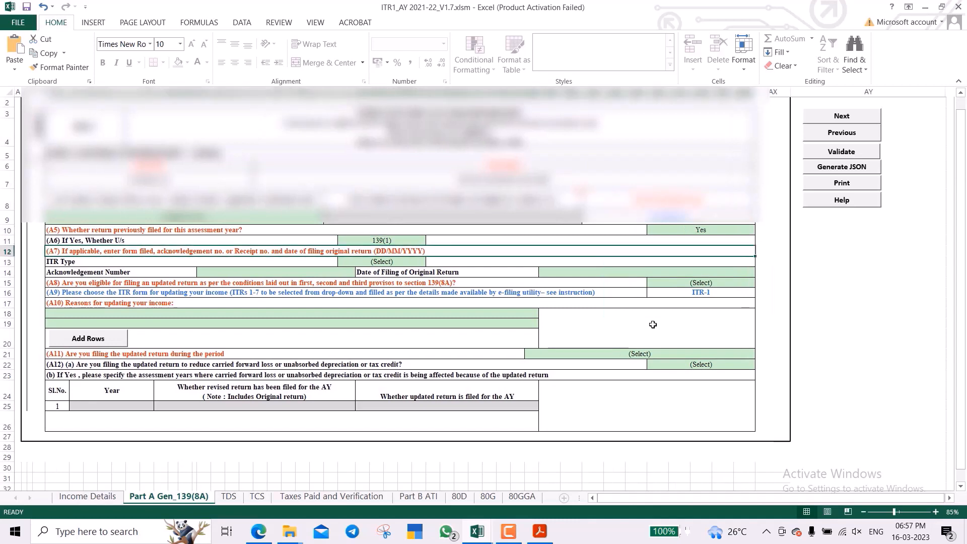
key(alt+Down)
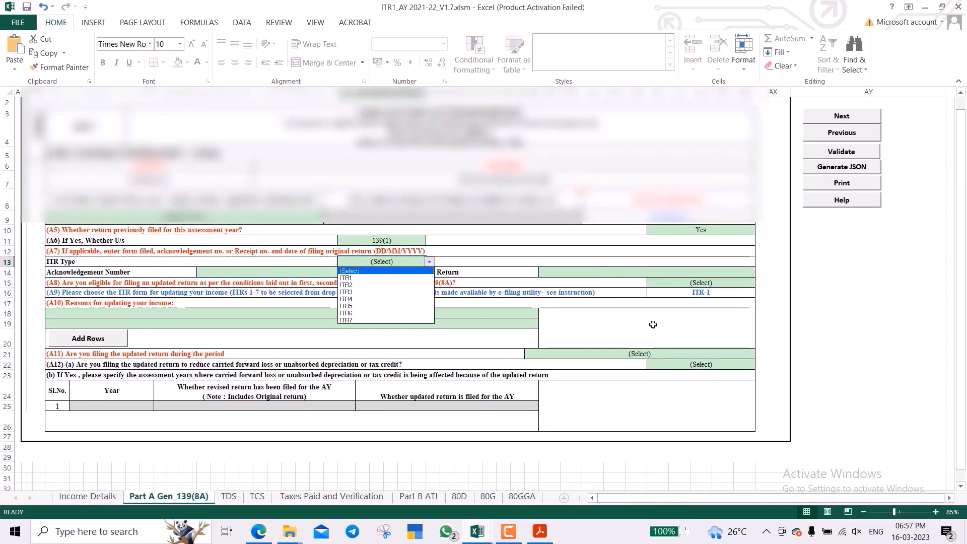
key(Down)
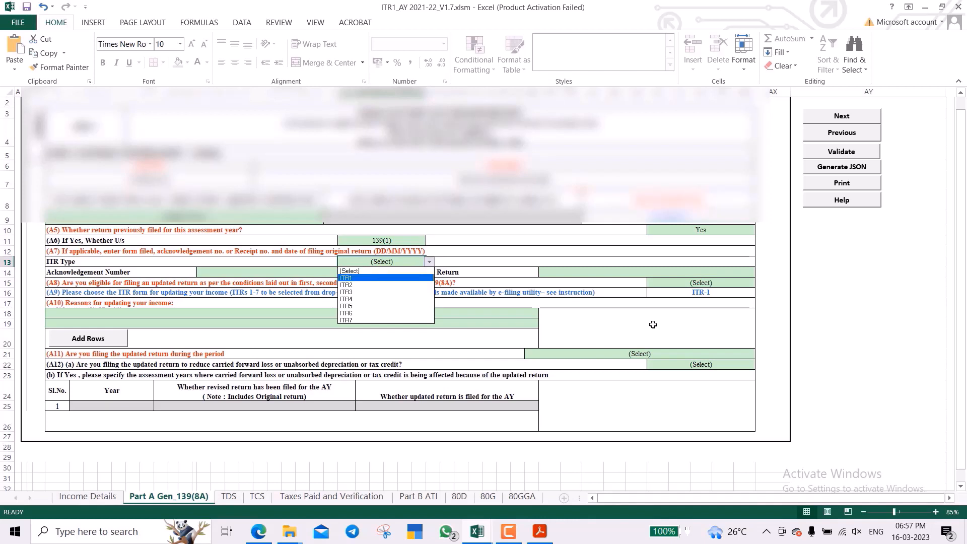
key(Return)
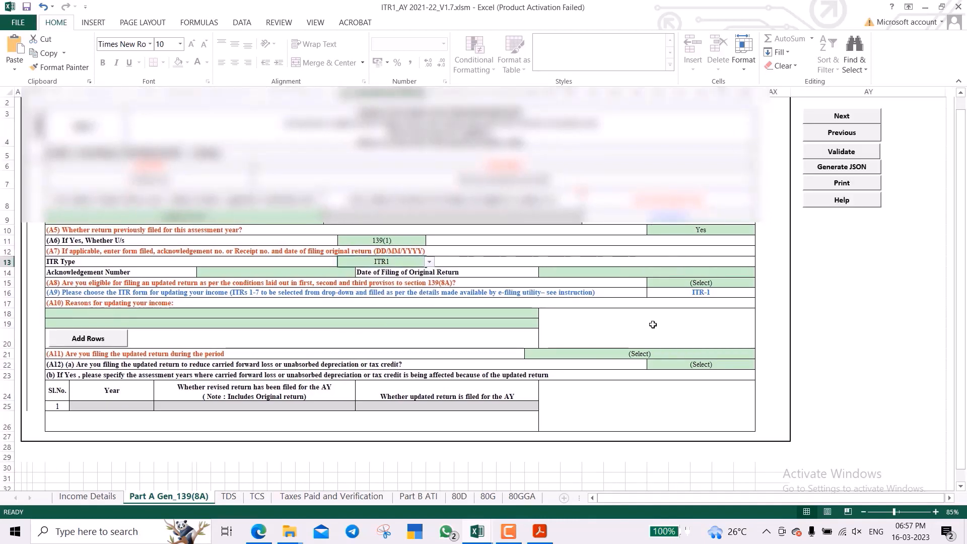
key(Return)
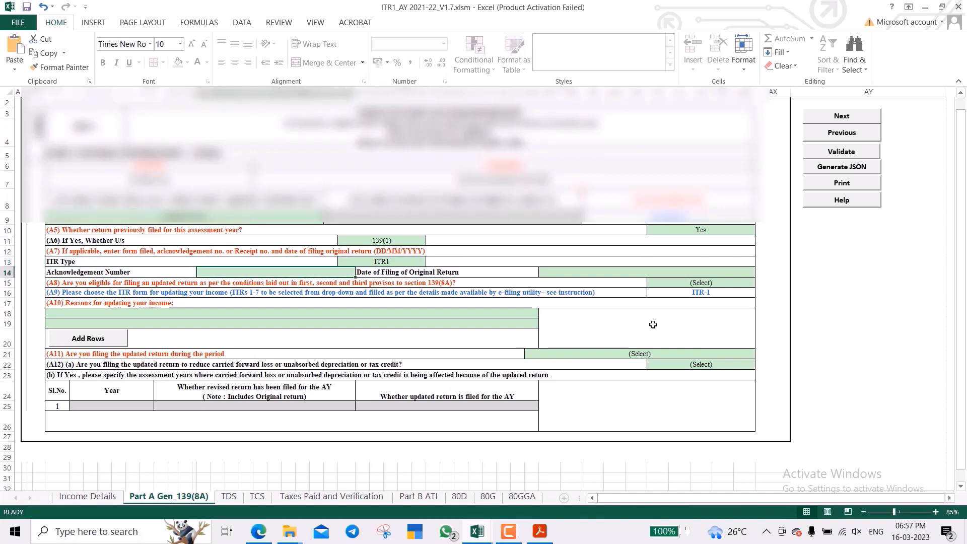
key(Tab)
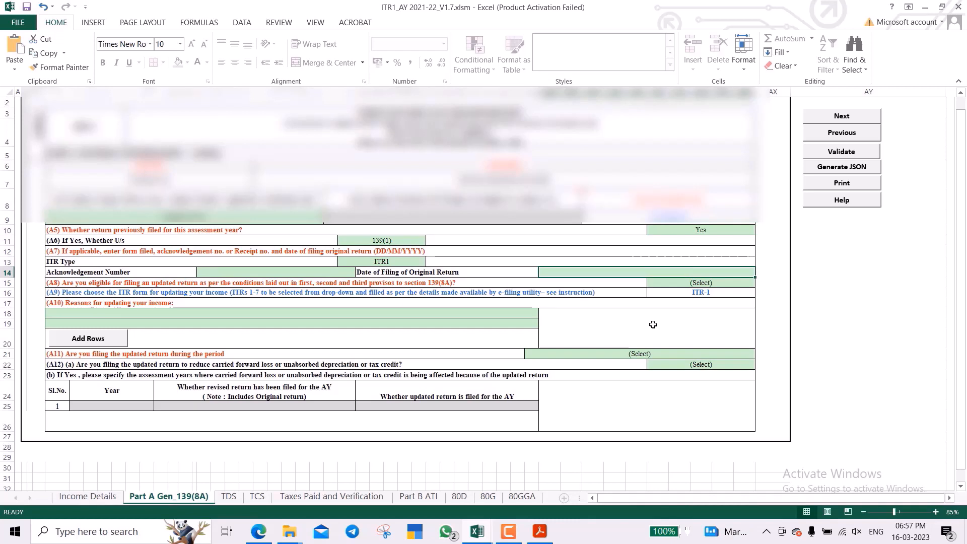
key(Up)
key(Up)
key(Up)
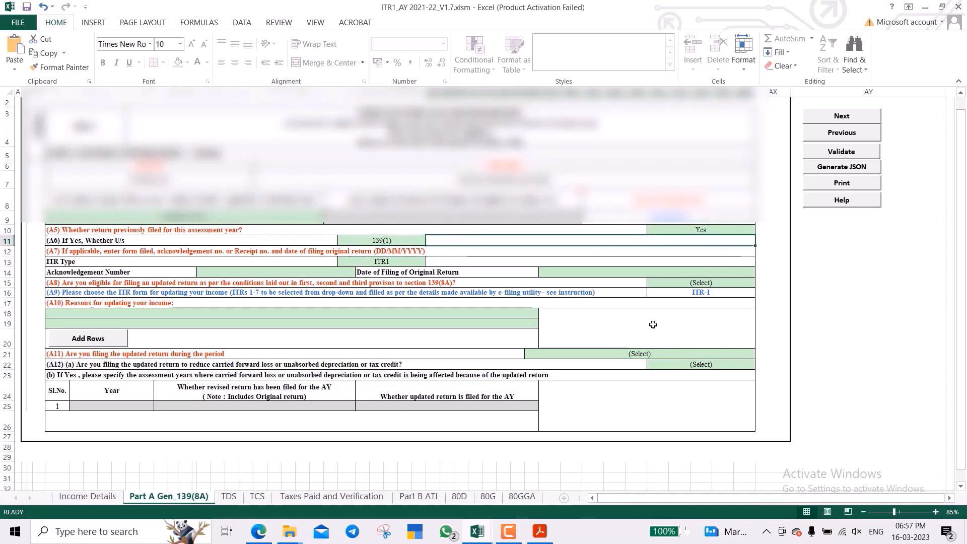
Change the A5 answer to No, greying out A6 and ITR Type.
key(Up)
key(alt+Down)
key(Down)
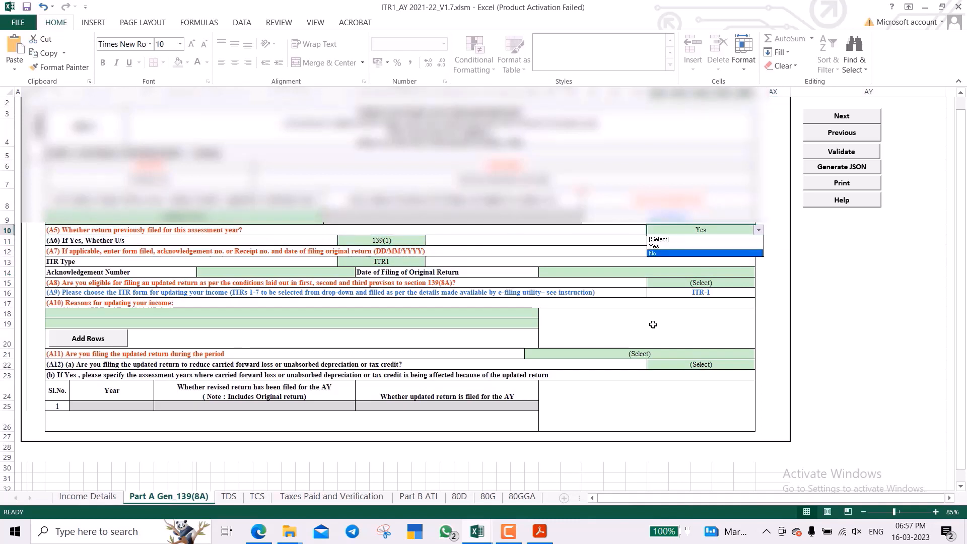
key(Return)
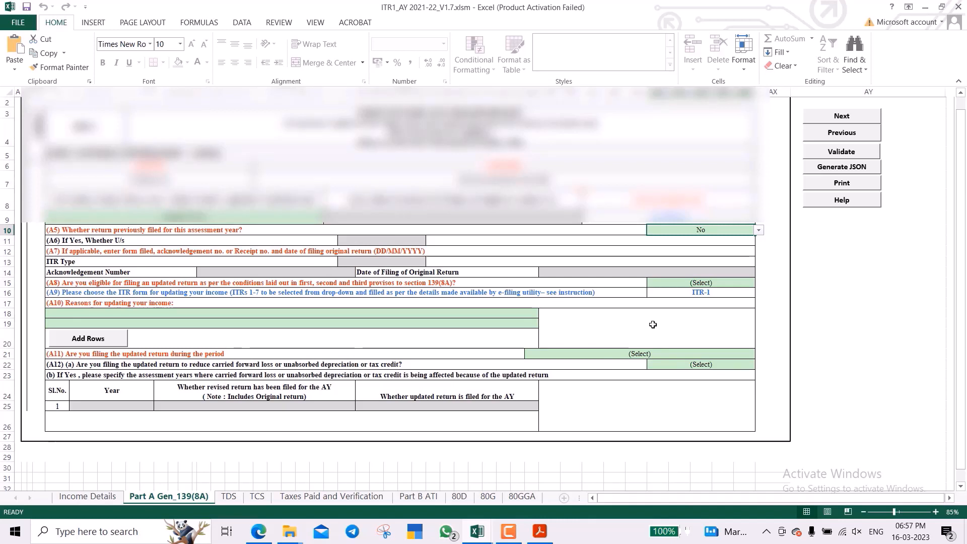
Answer the A8 eligibility question with Yes and move down to A10.
key(Tab)
key(Tab)
key(Tab)
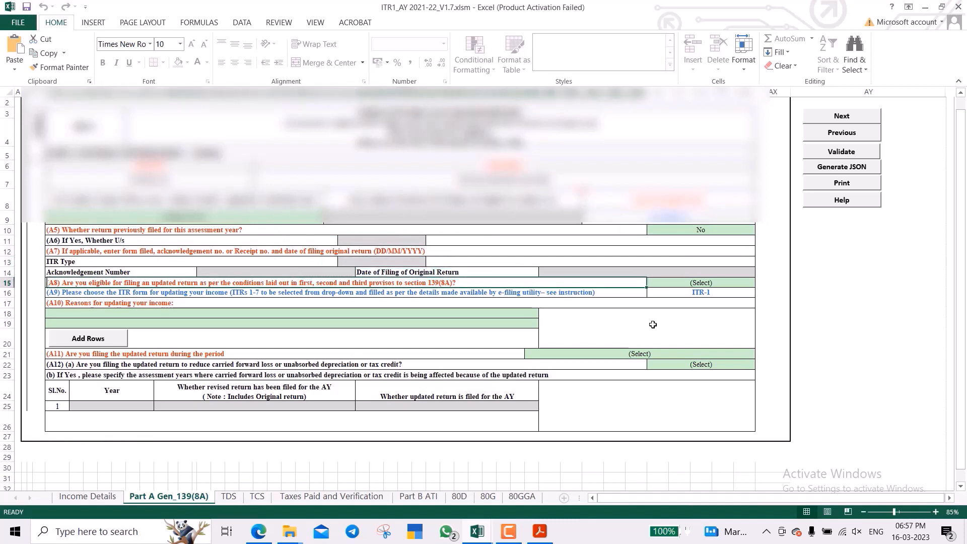
key(Tab)
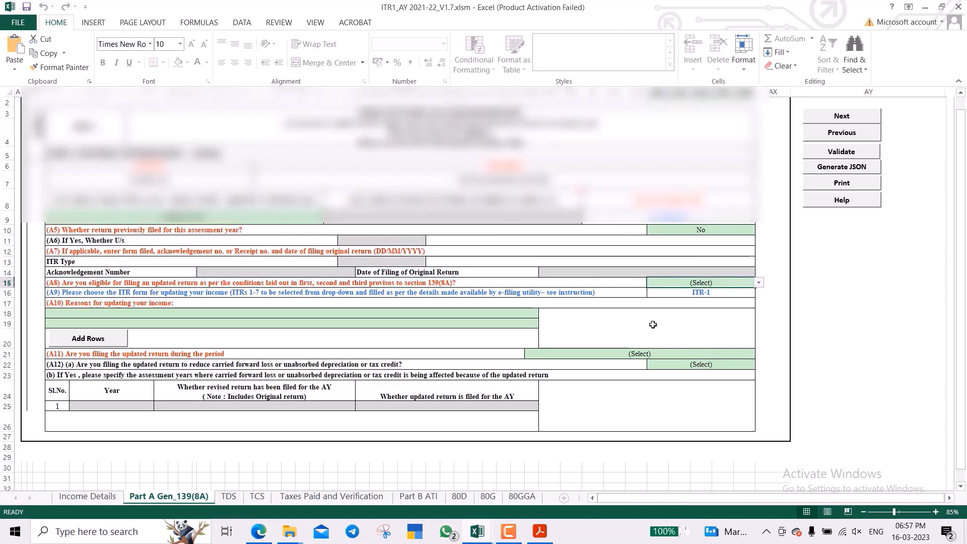
key(alt+Down)
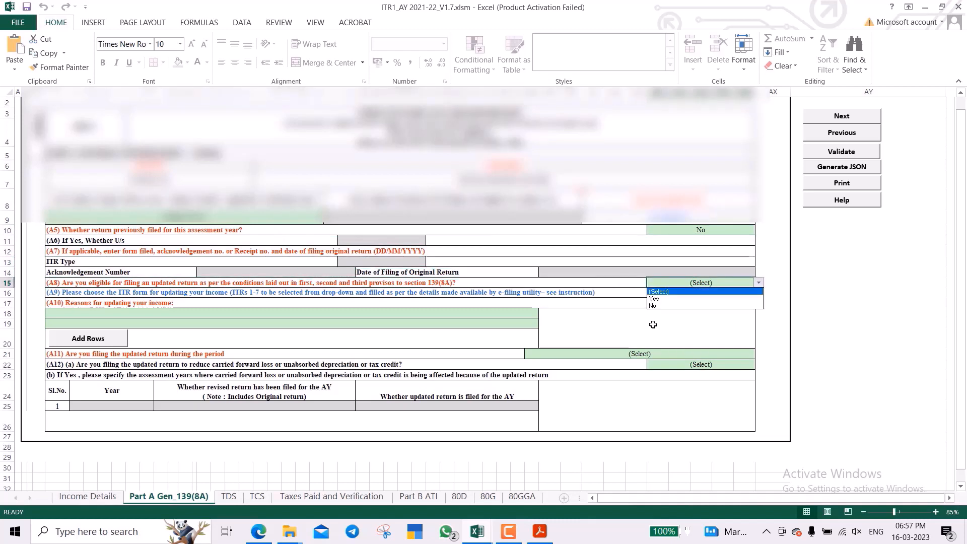
key(Down)
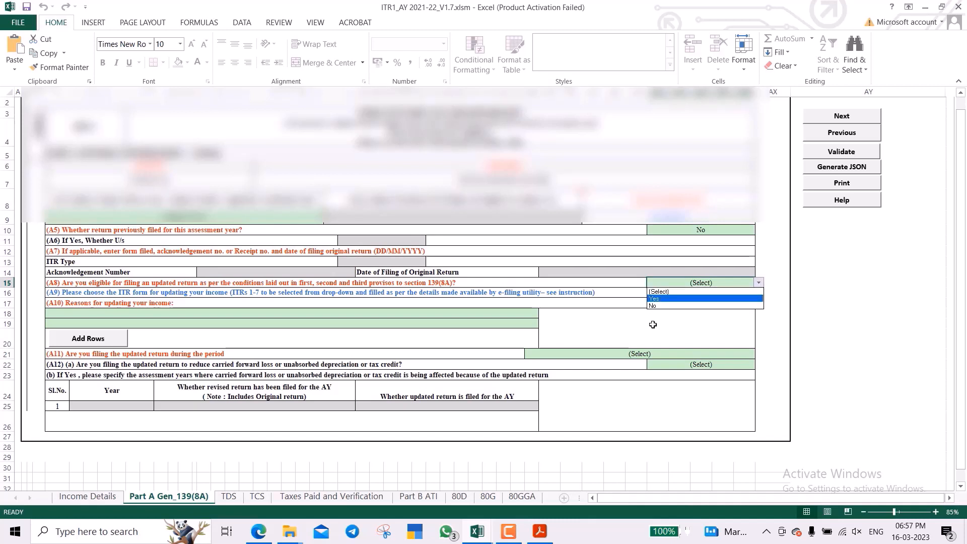
key(Return)
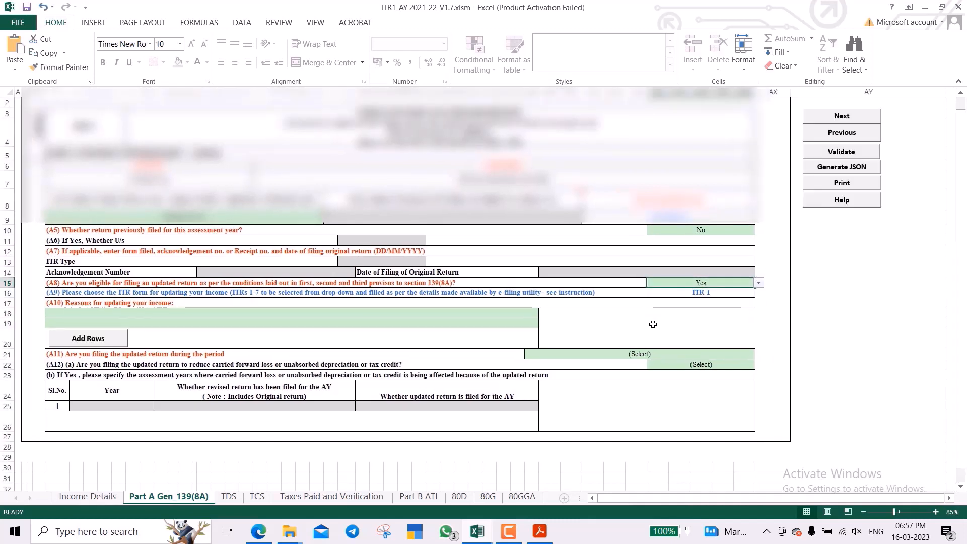
key(Down)
key(Down)
key(Down)
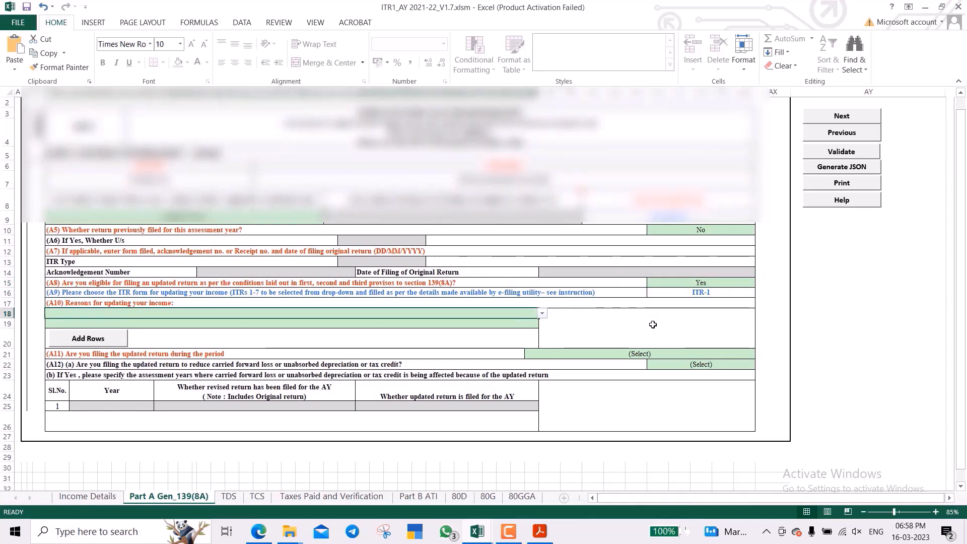
Pick 'Return previously not filed' from the A10 list of reasons for updating income.
key(alt+Down)
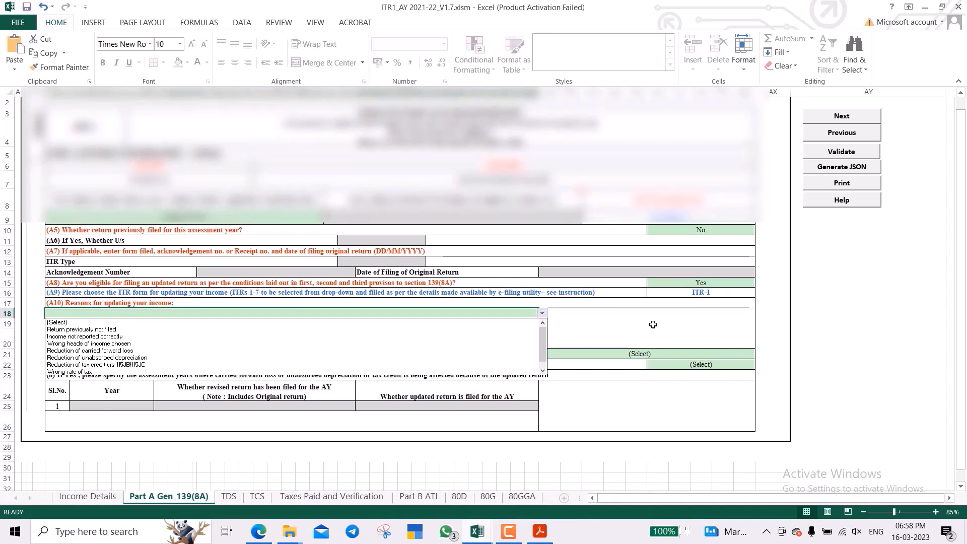
key(Down)
key(Down)
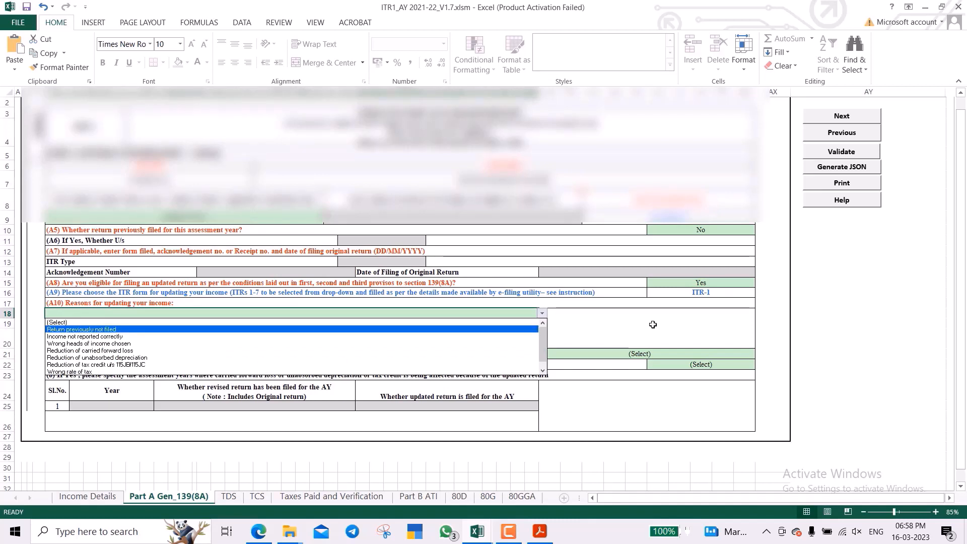
key(Down)
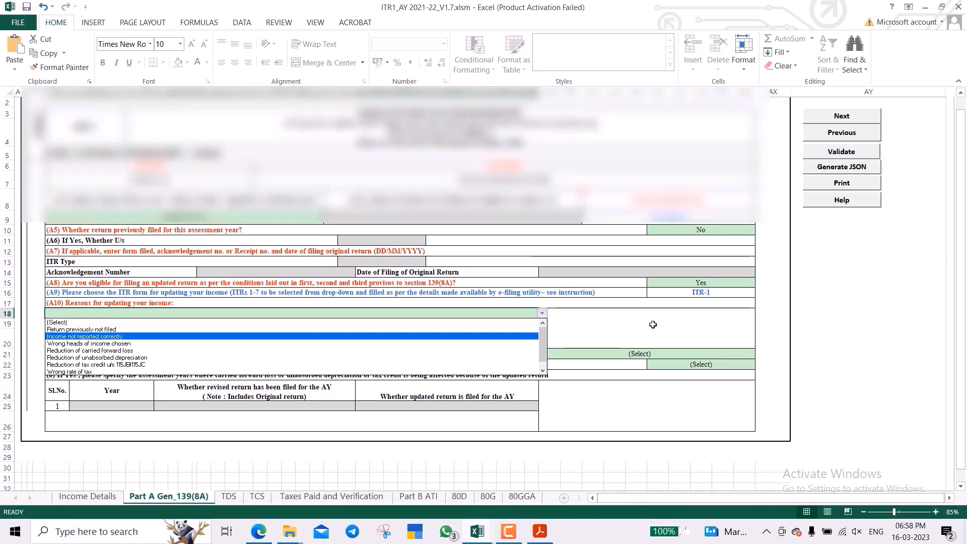
key(Down)
key(Down)
key(Down)
key(Down)
key(Down)
key(Down)
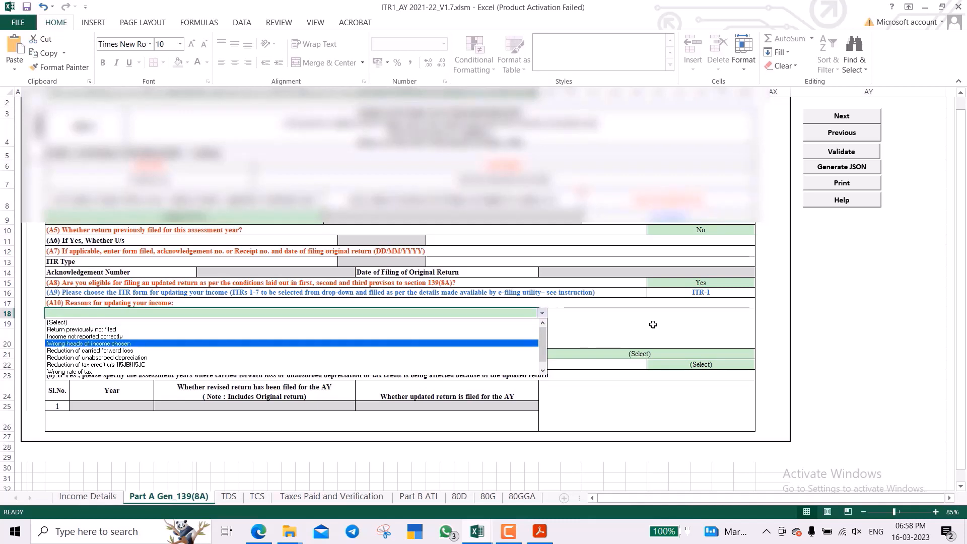
key(Up)
key(Up)
key(Up)
key(Up)
key(Up)
key(Up)
key(Up)
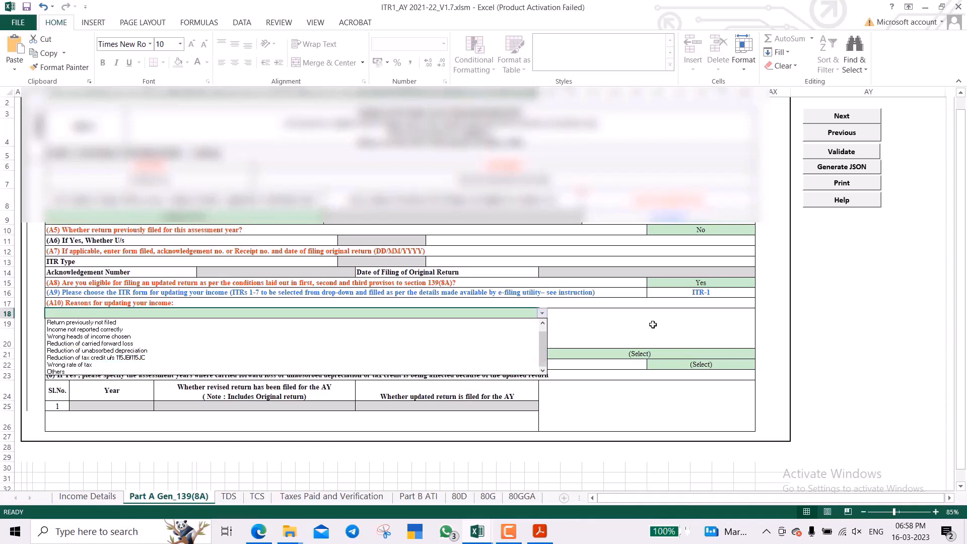
key(Up)
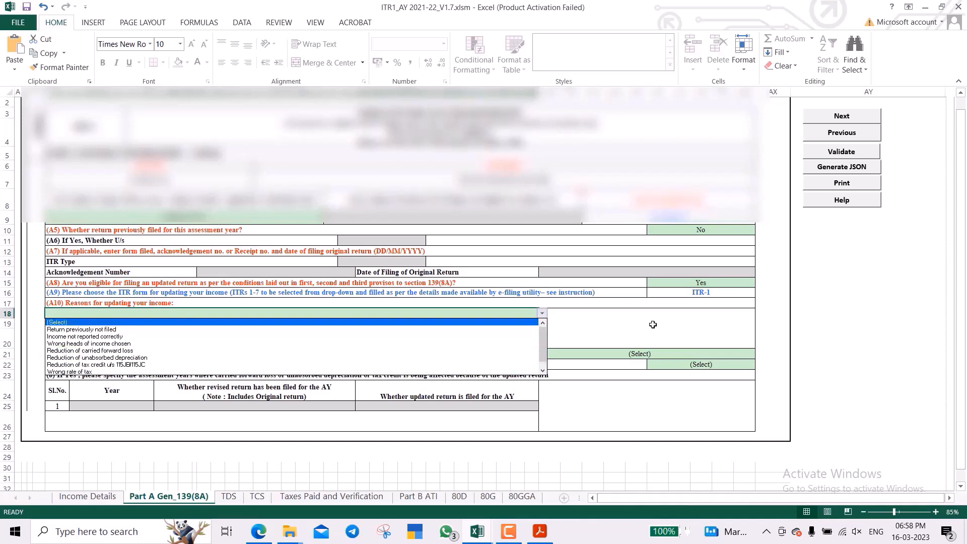
key(Down)
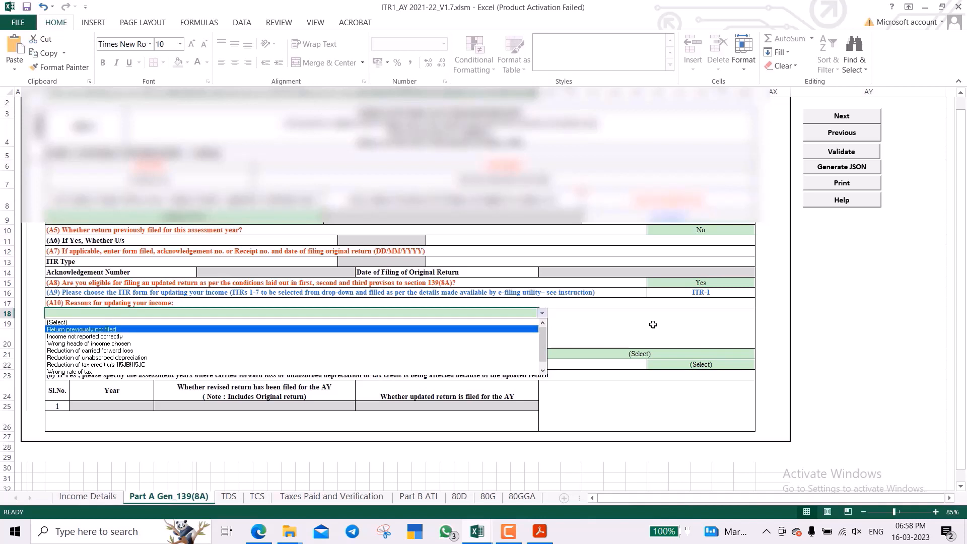
key(Return)
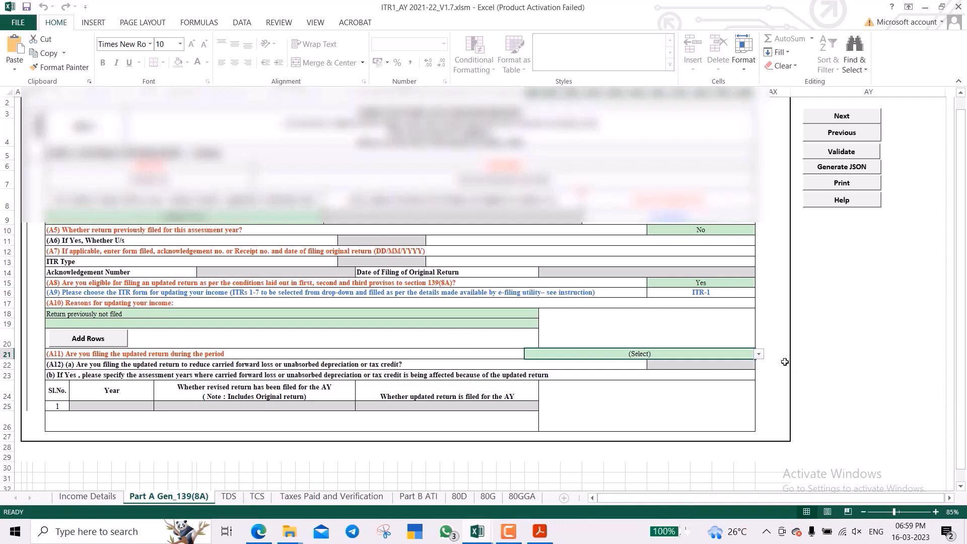
Set A11 to 'Up to 12 months from the end of Relevant Assessment Year', then open the TDS sheet.
click(675, 214)
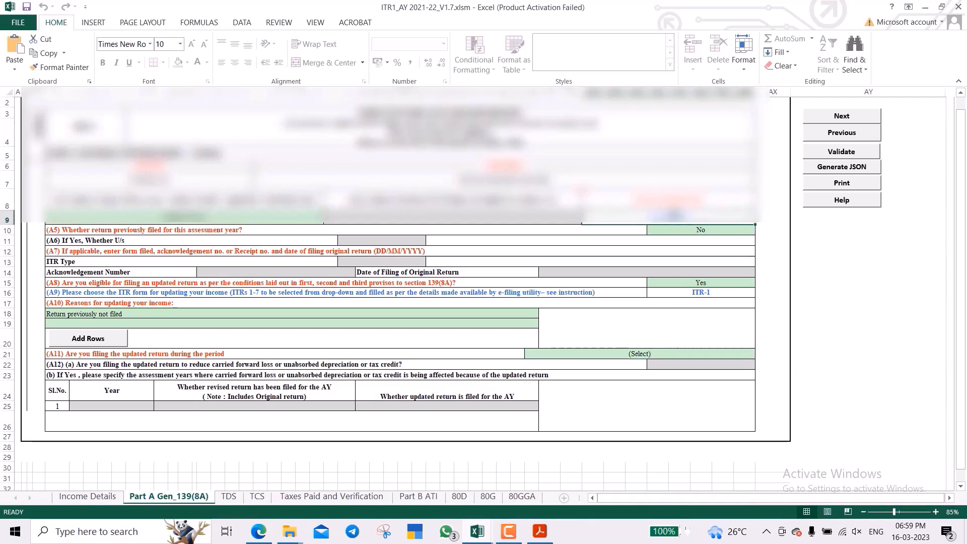
click(724, 349)
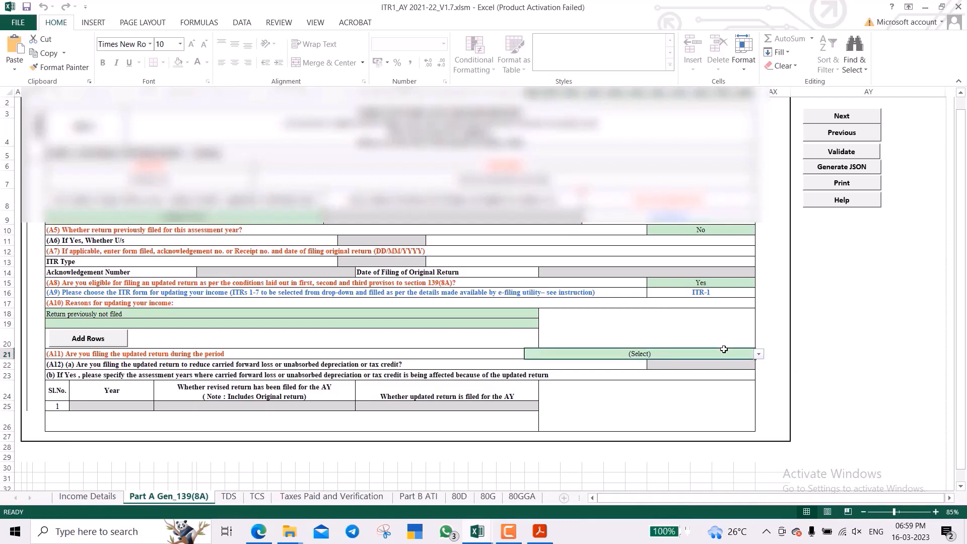
click(759, 354)
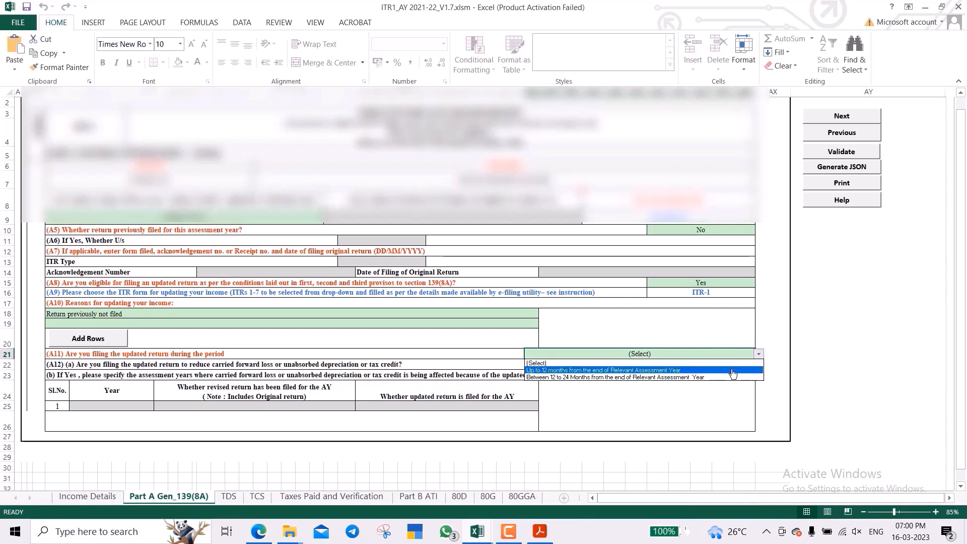
click(733, 371)
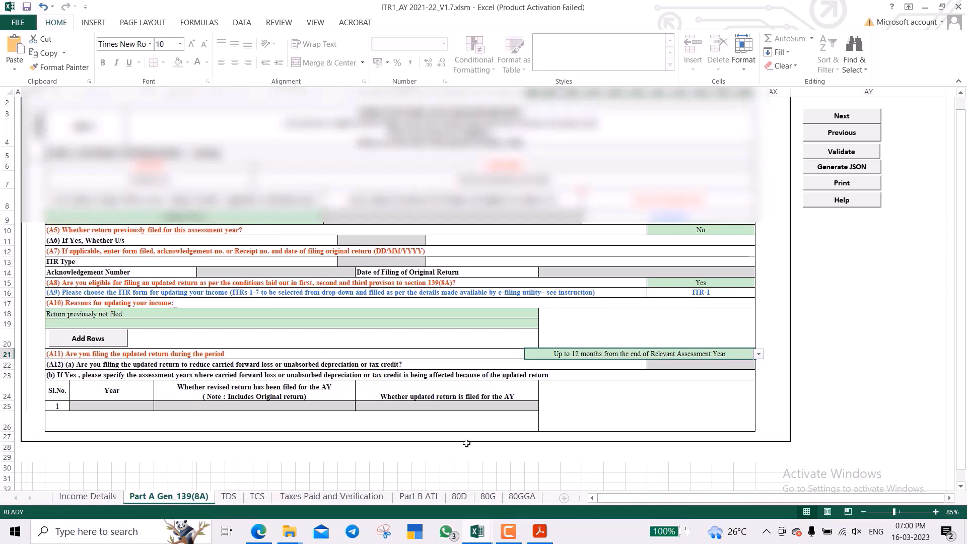
click(224, 499)
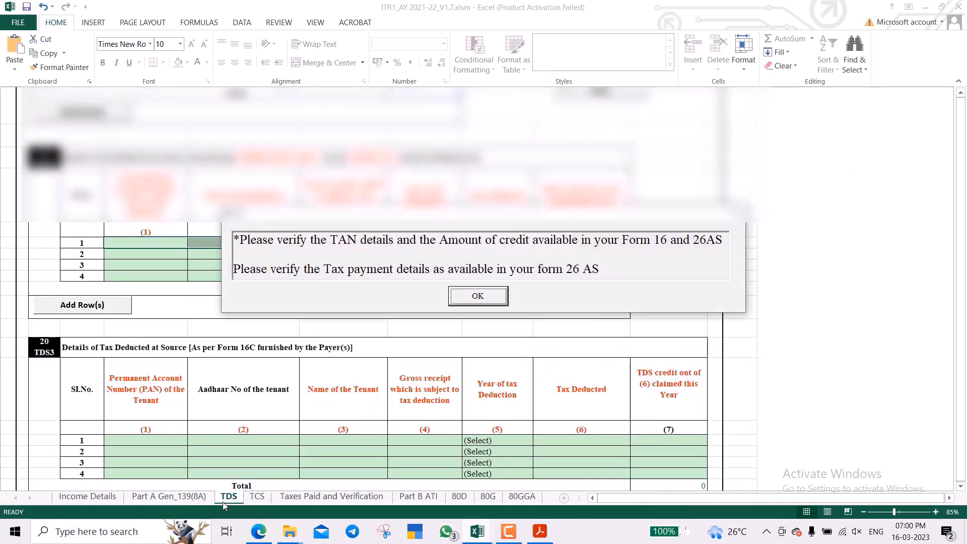
Dismiss the TAN verification and 139(8A) payment alerts, leave the TDS tables blank, and go to TCS.
click(492, 296)
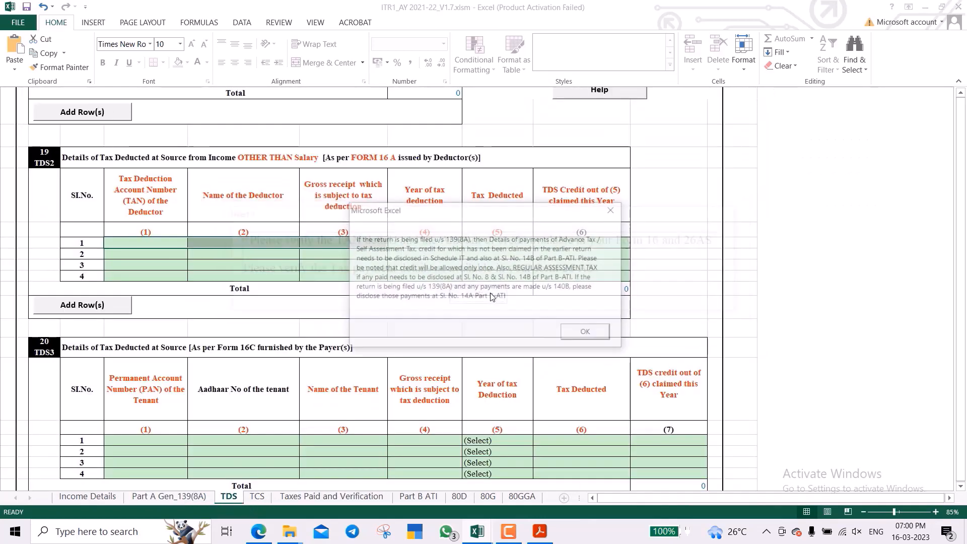
click(583, 335)
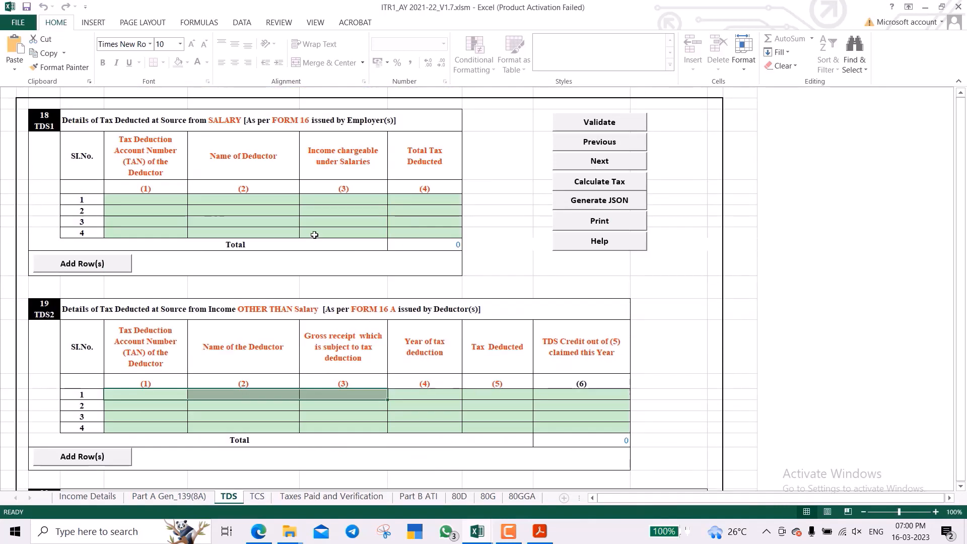
scroll(314, 235, down, 3)
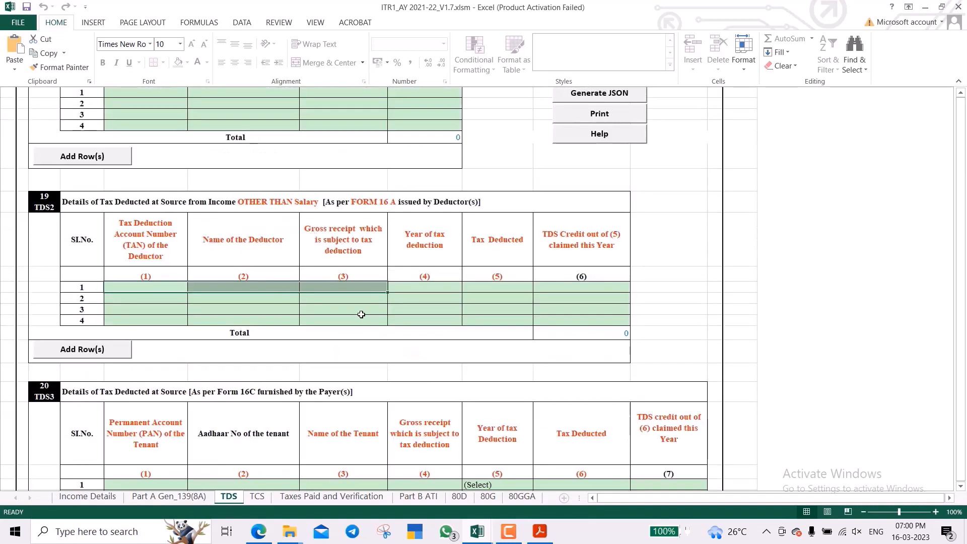
scroll(361, 314, down, 3)
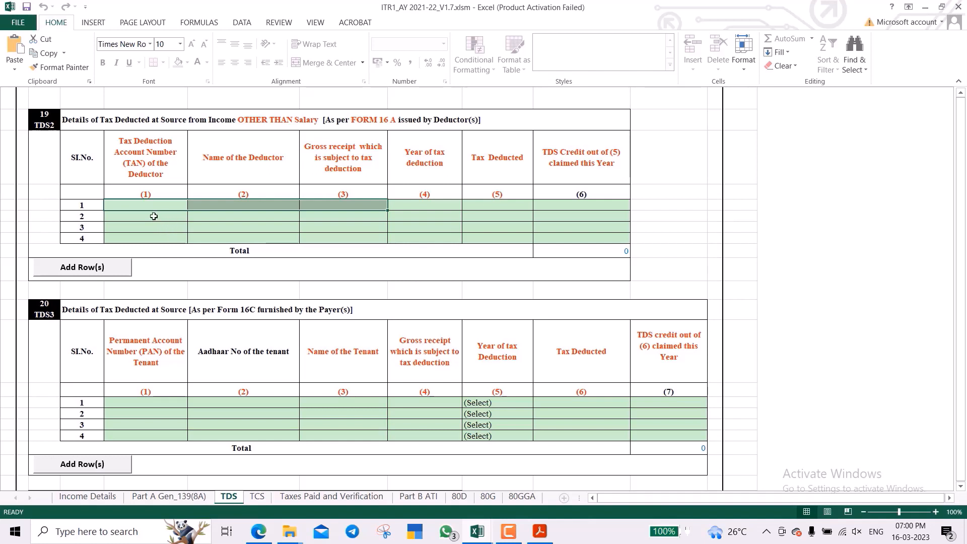
click(154, 216)
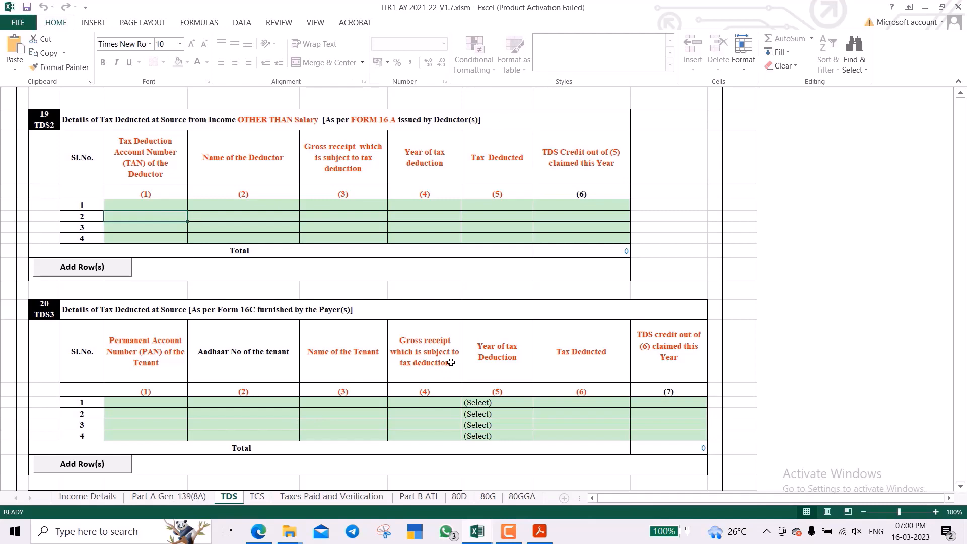
click(584, 204)
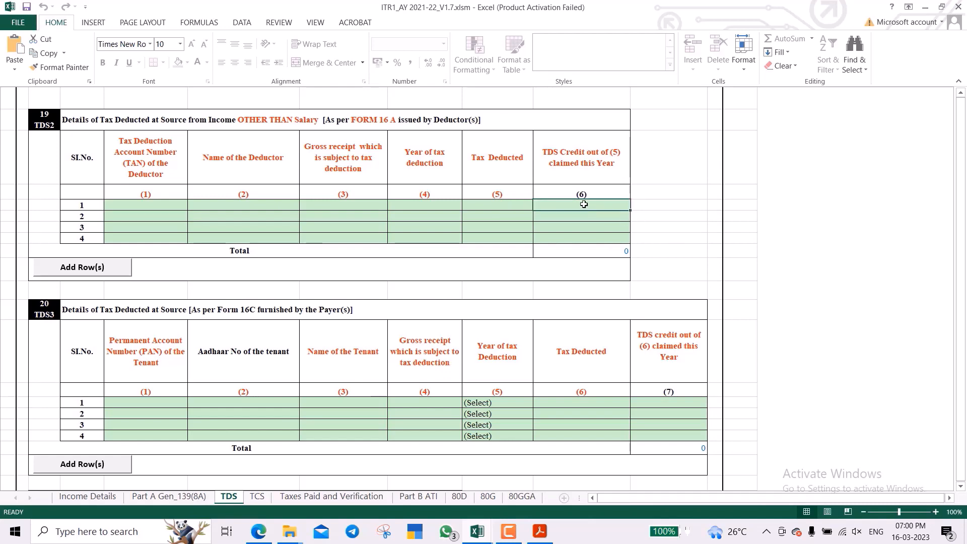
scroll(584, 204, up, 5)
scroll(584, 204, down, 3)
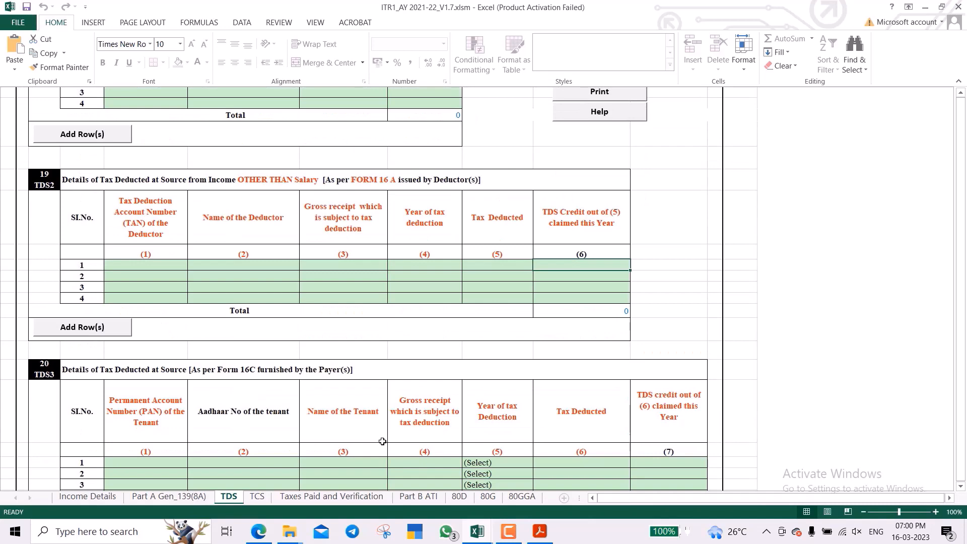
click(257, 496)
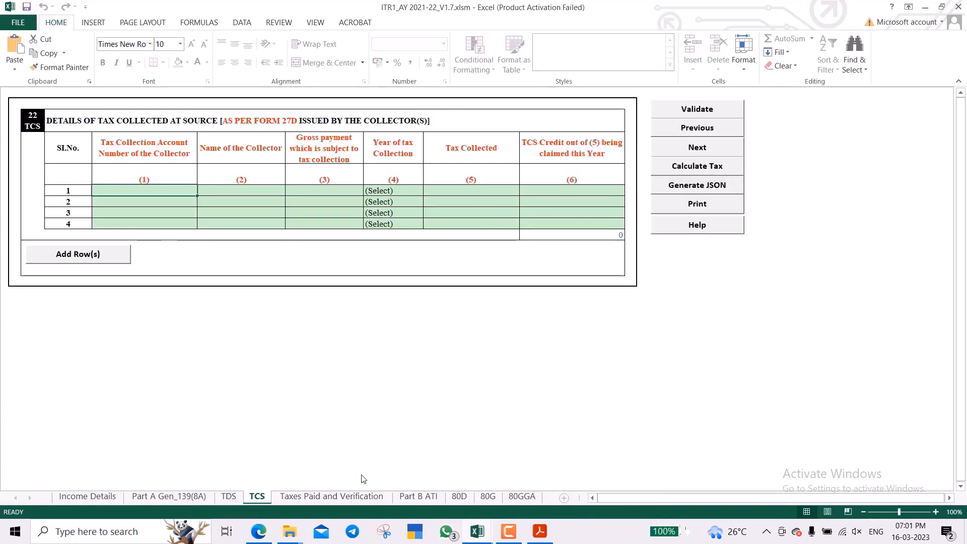
Switch to the Taxes Paid and Verification sheet, where every taxes-paid total is 0.
click(325, 497)
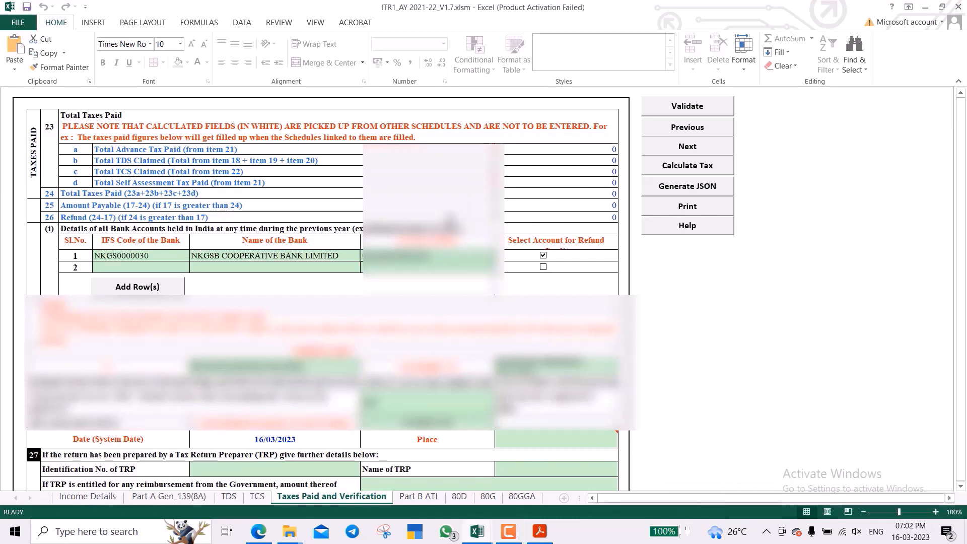
Enter Pune as the verification Place, then go to the Part B ATI sheet.
scroll(450, 222, down, 3)
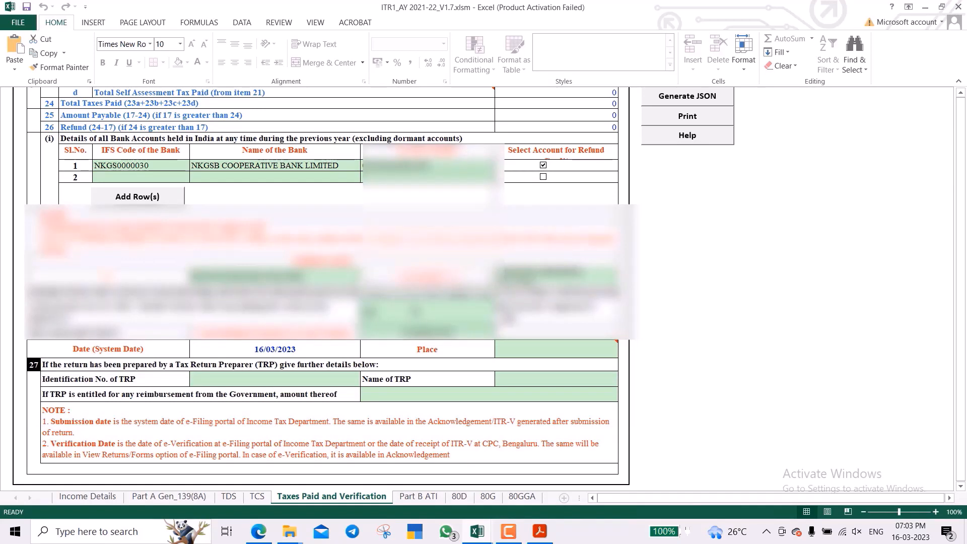
click(565, 347)
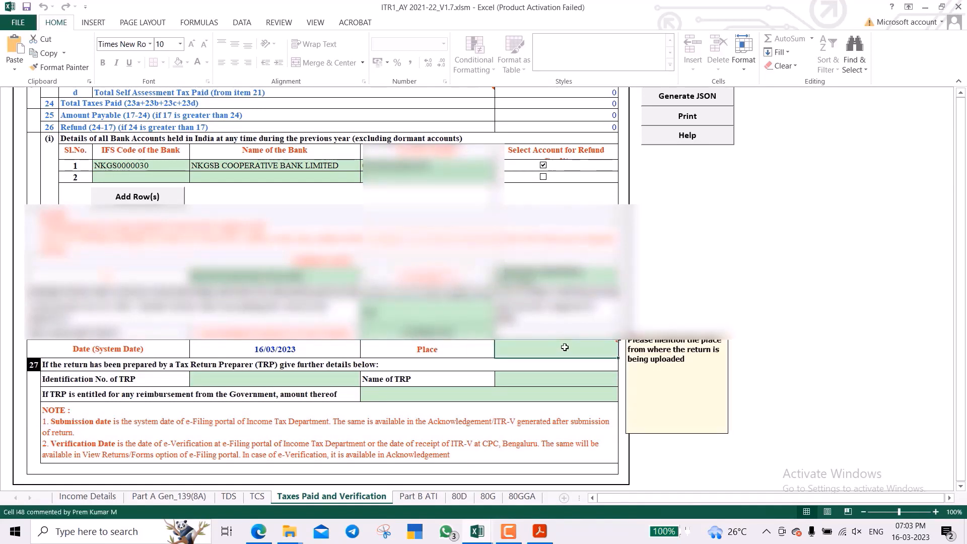
text(Pune)
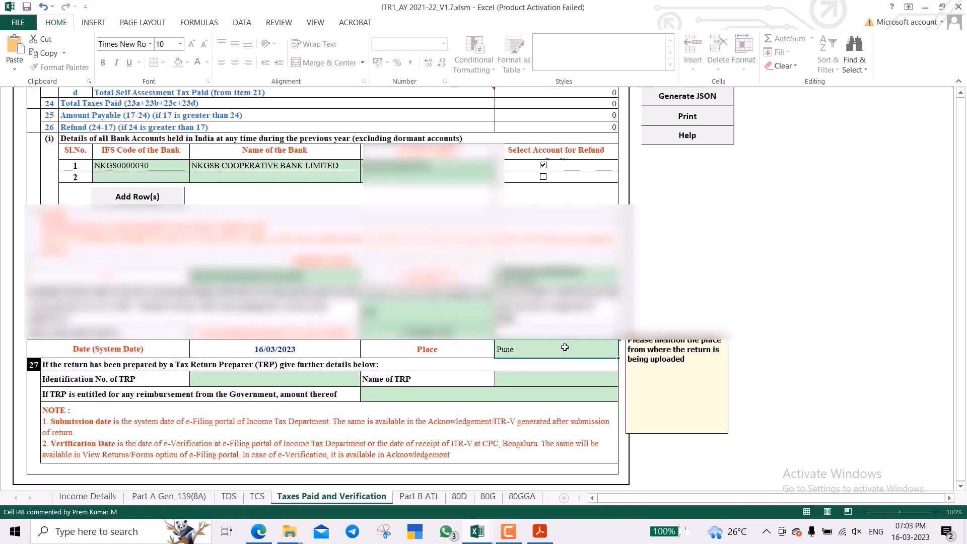
click(536, 364)
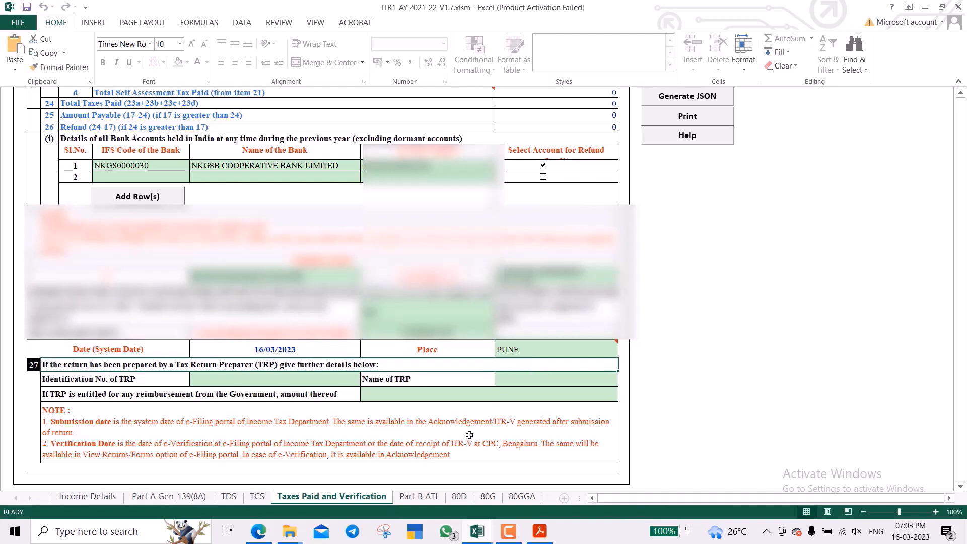
click(427, 498)
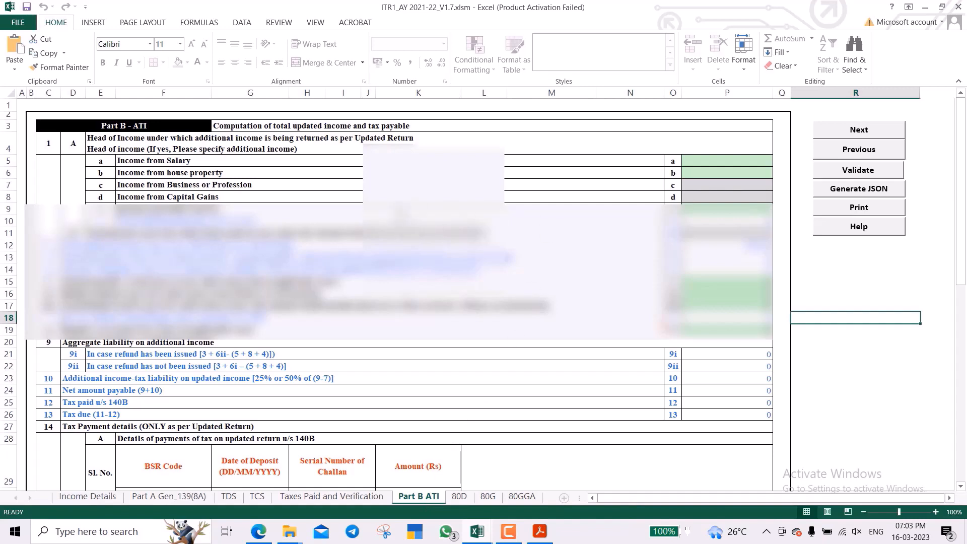
Step through the Part B ATI income-head rows up to Income from Salary.
click(302, 123)
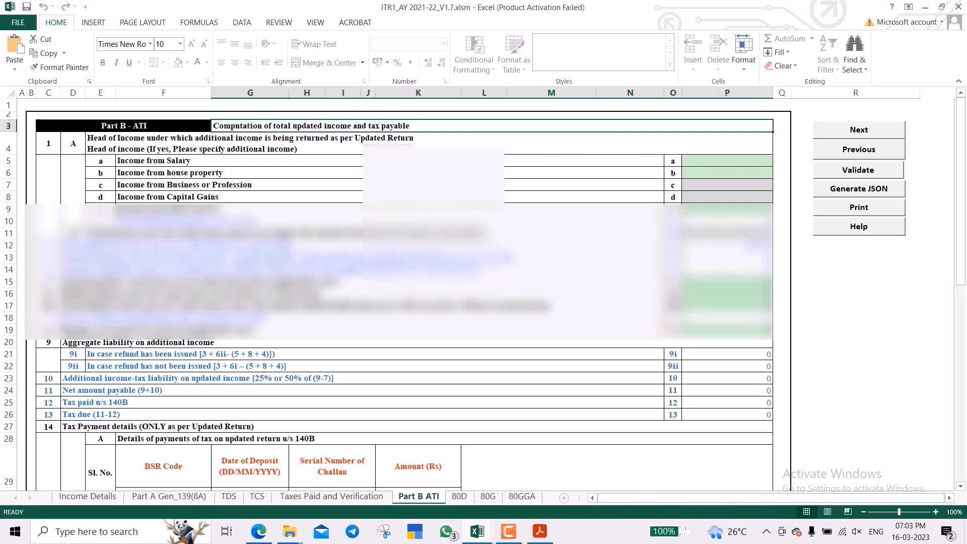
click(403, 148)
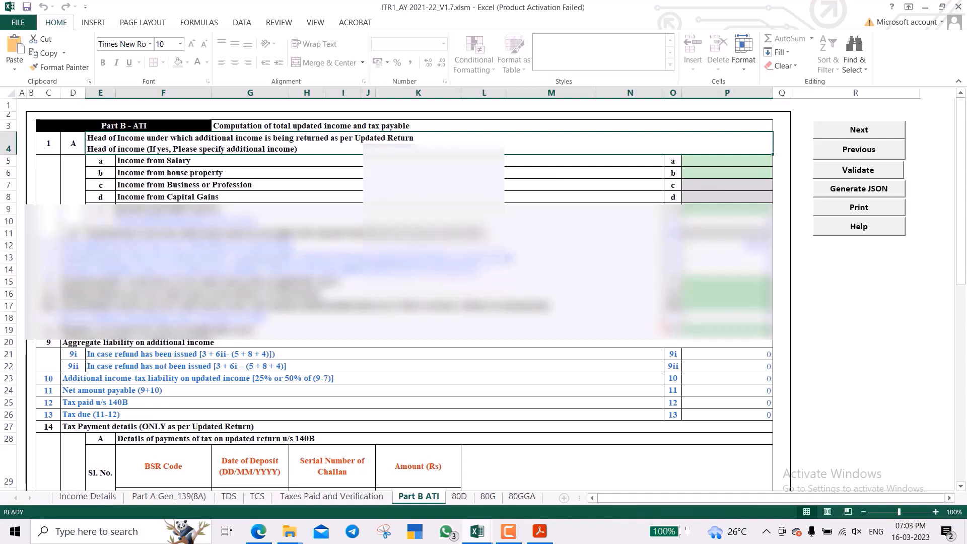
key(Down)
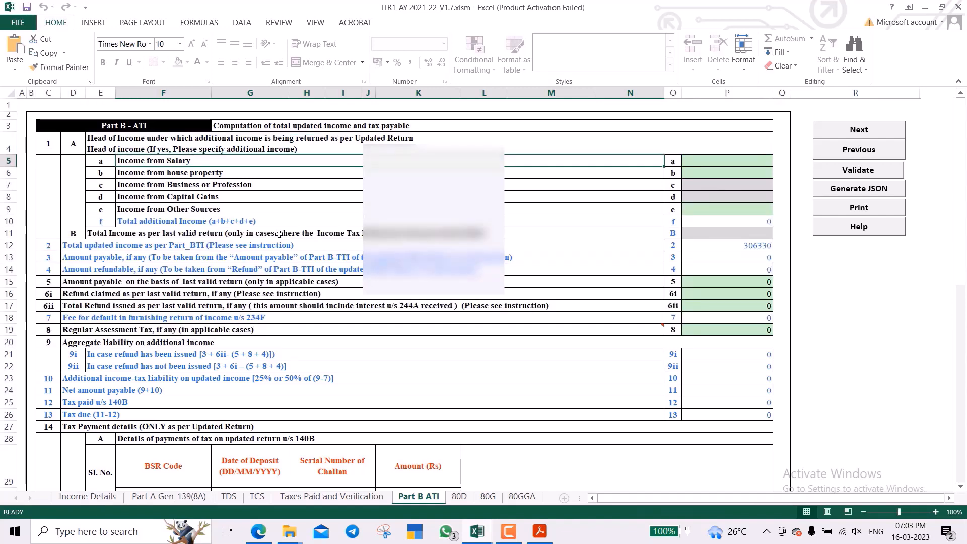
key(Down)
key(Down)
key(Down)
key(Up)
key(Up)
key(Up)
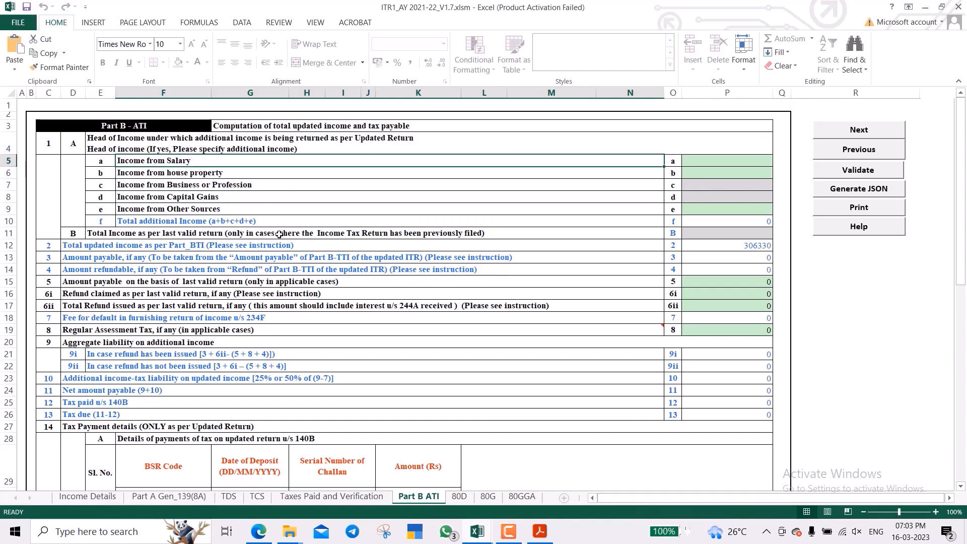
key(Down)
key(Down)
key(Down)
key(Down)
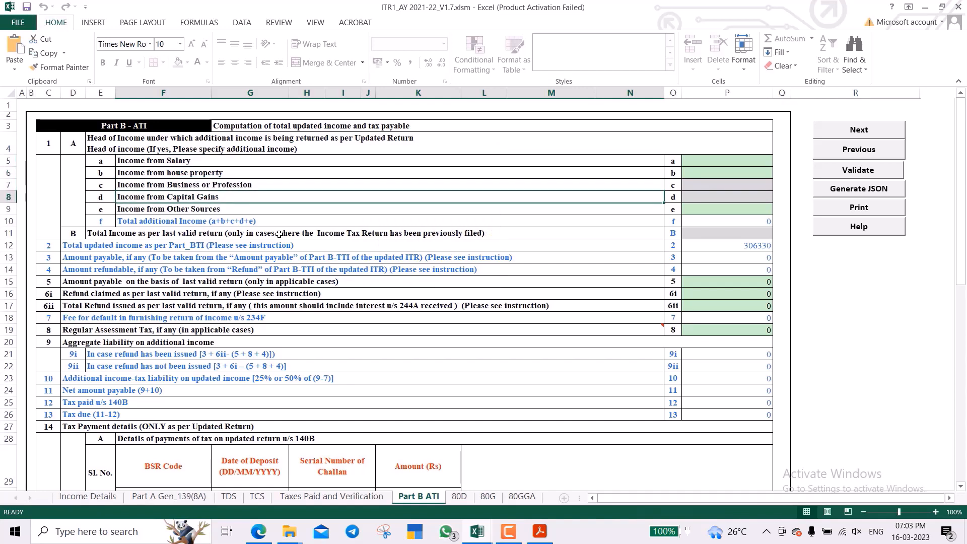
key(Up)
key(Up)
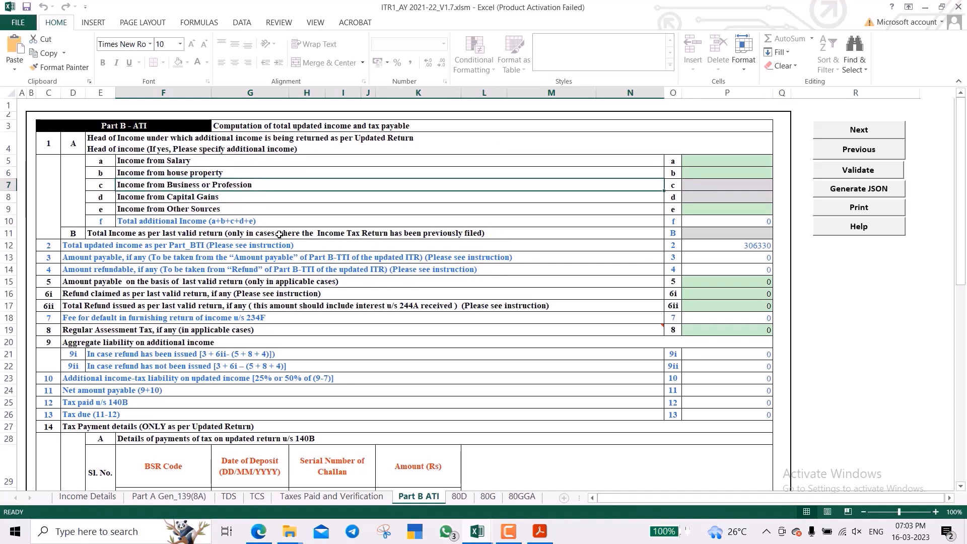
key(Right)
key(Right)
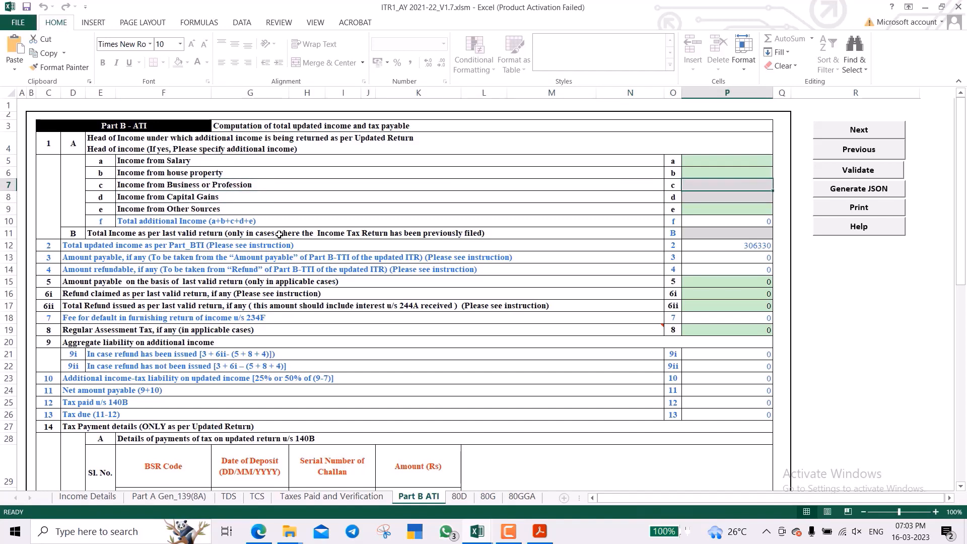
key(Left)
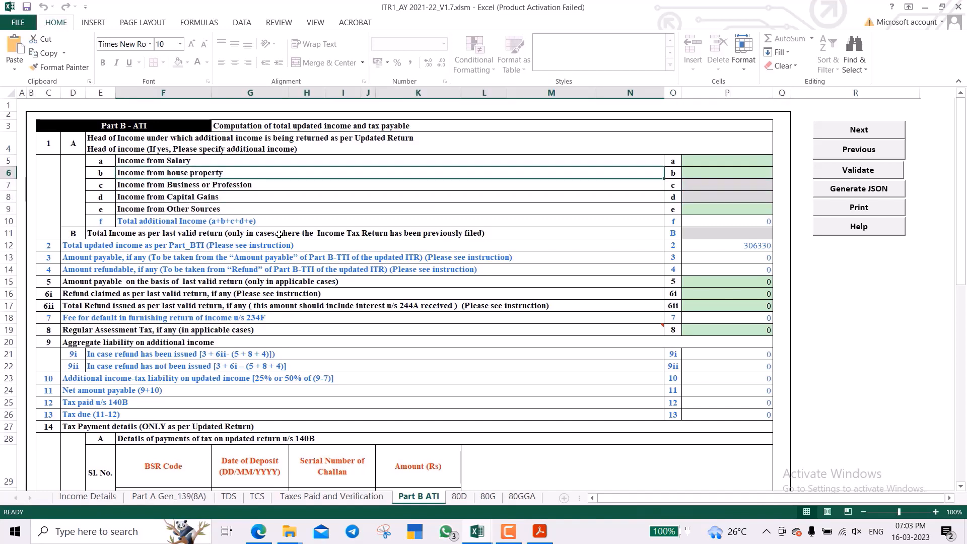
key(Up)
key(Up)
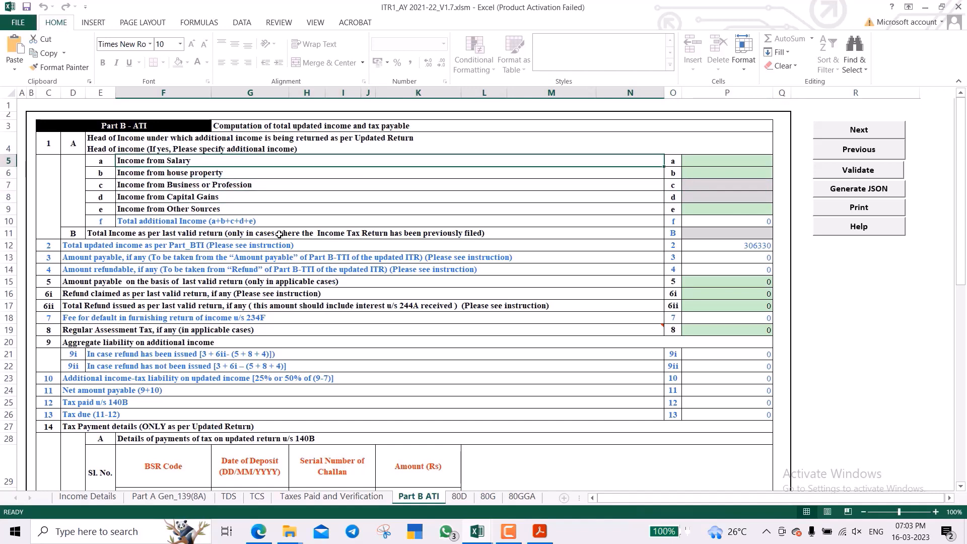
key(Down)
key(Down)
key(Down)
key(Down)
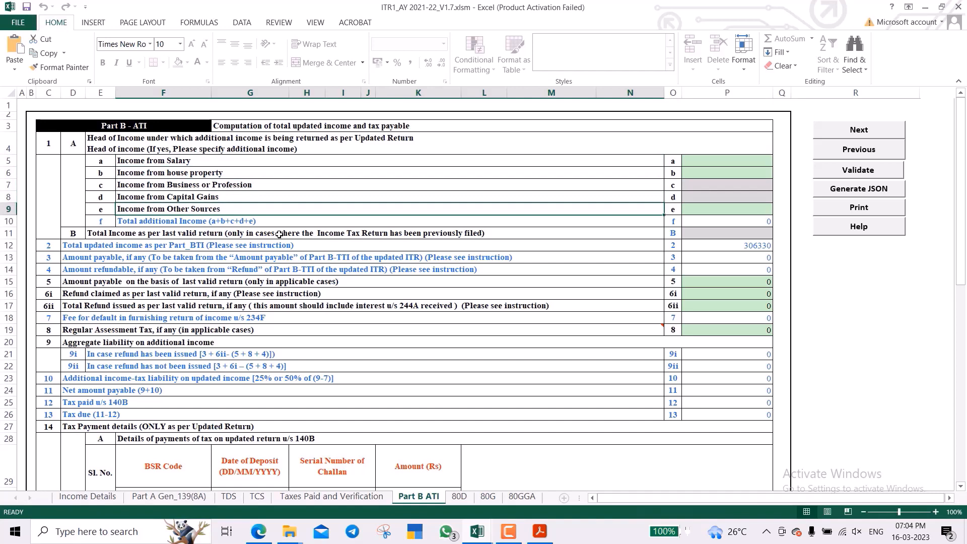
key(Up)
key(Up)
key(Up)
key(Up)
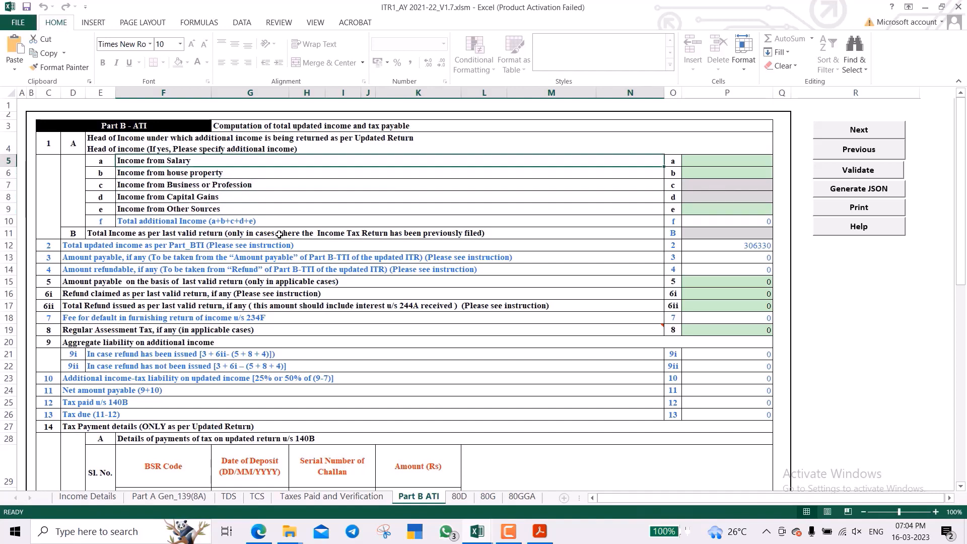
key(Down)
key(Down)
key(Down)
key(Down)
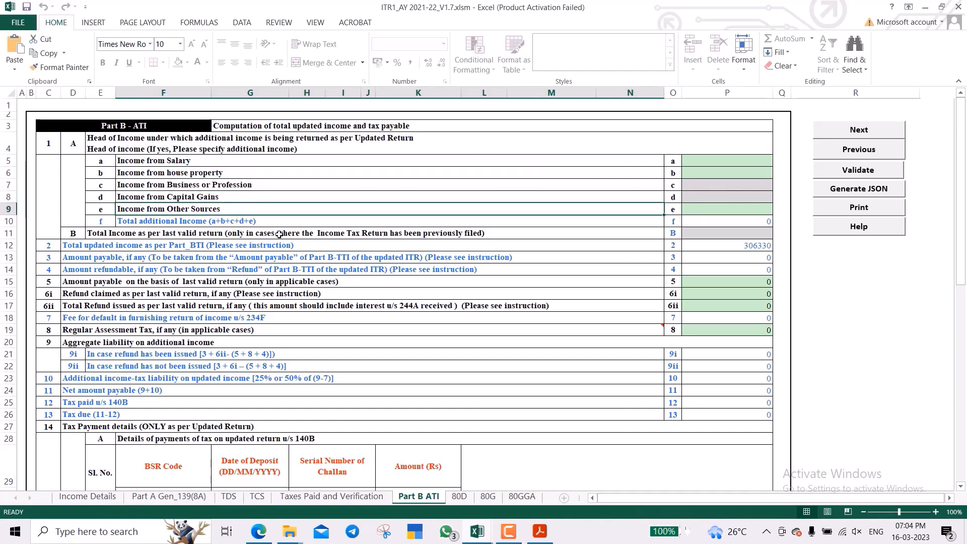
key(Up)
key(Up)
key(Up)
key(Up)
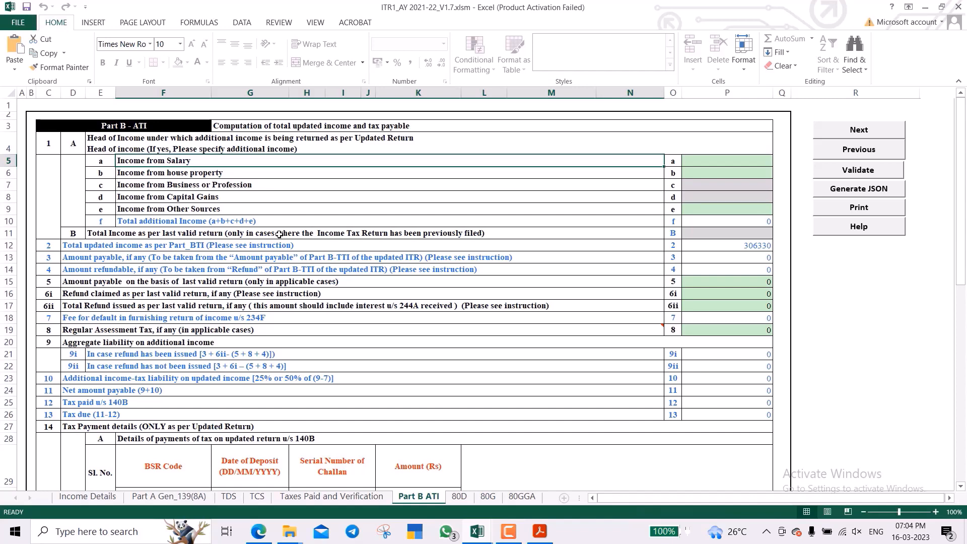
Try 100000 as additional salary income, then reset it to 0.
key(Tab)
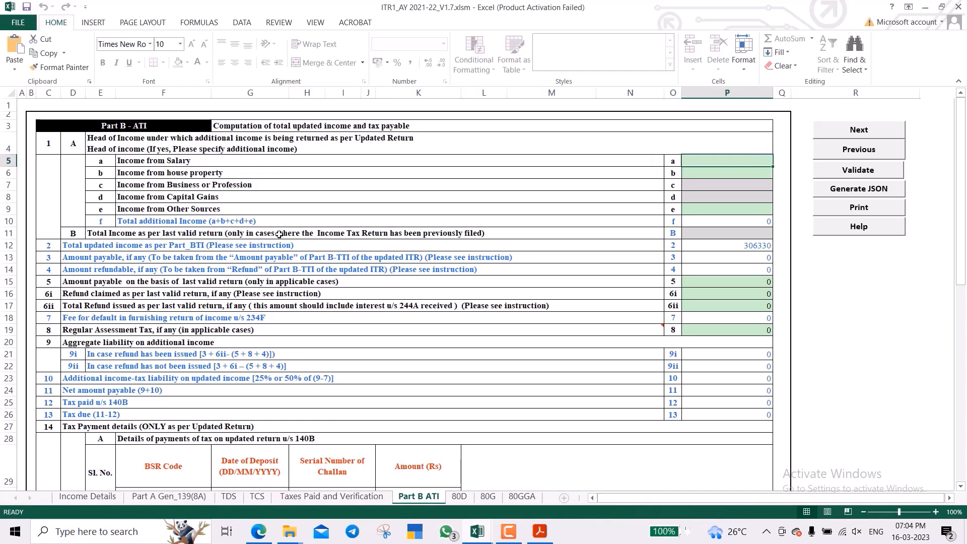
text(100000)
key(Return)
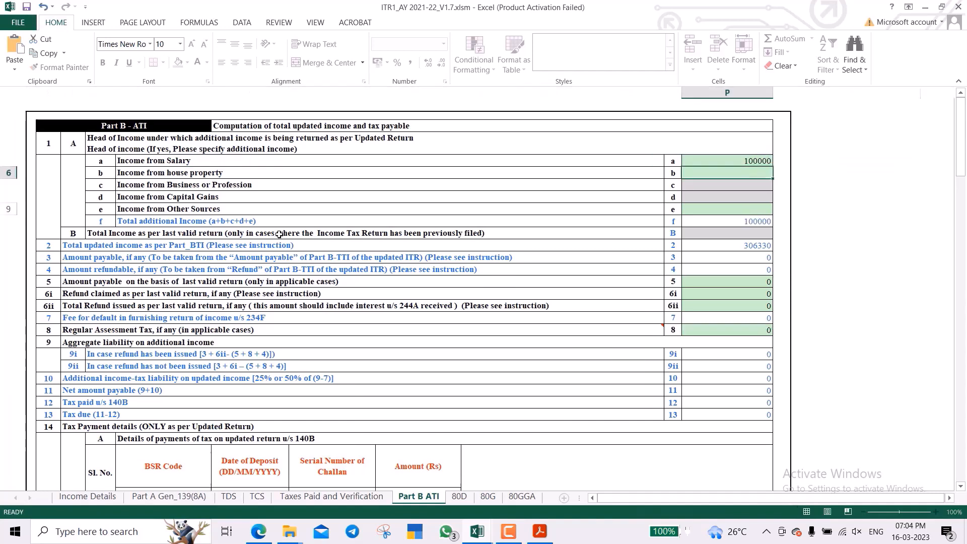
key(Up)
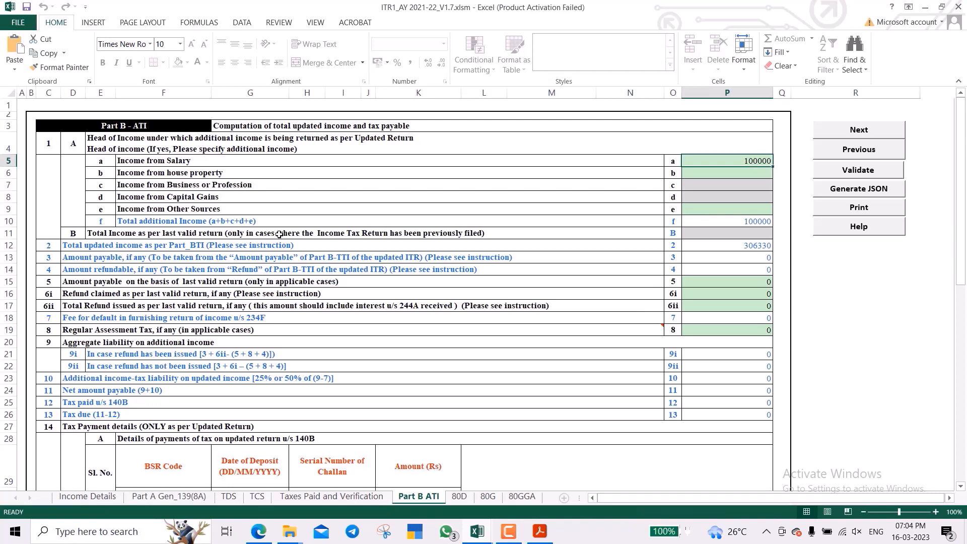
text(0)
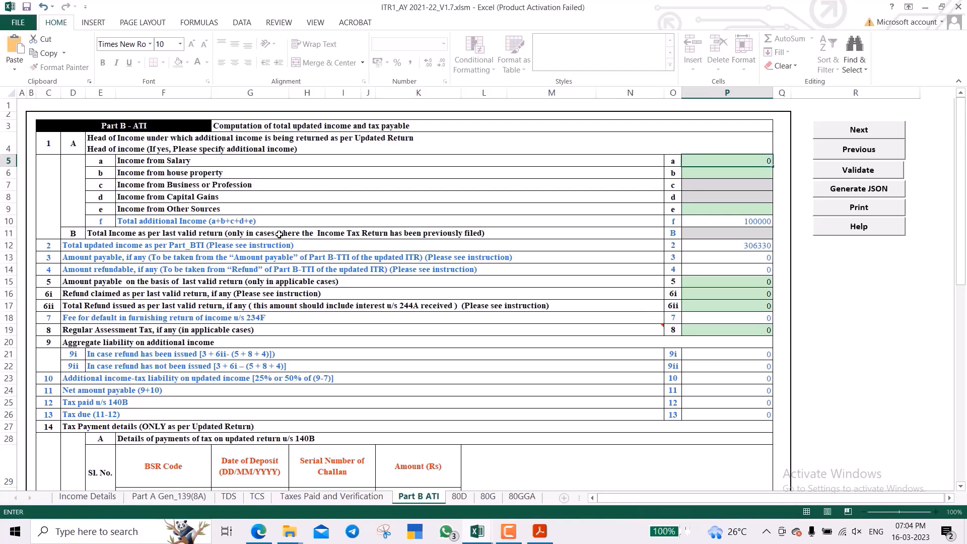
key(Return)
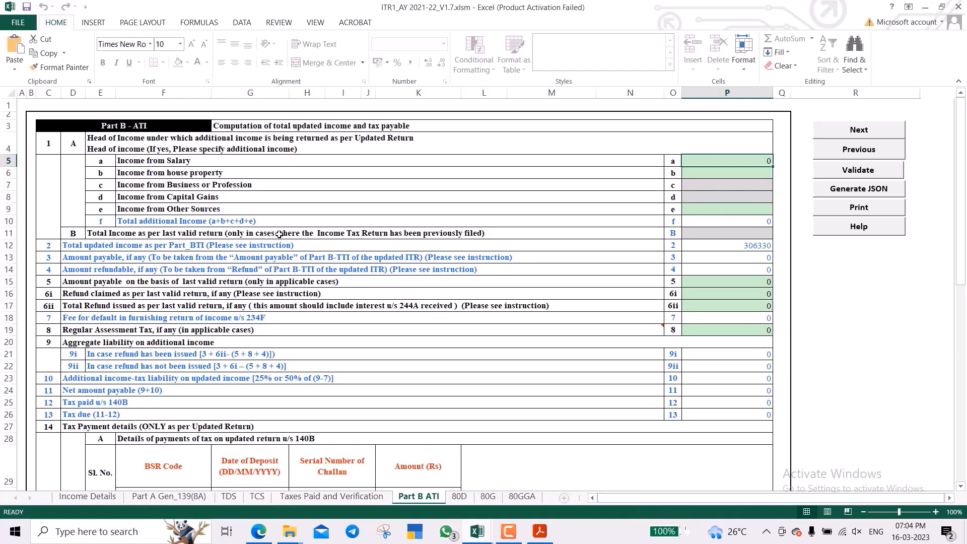
key(Down)
key(Down)
key(Down)
key(Down)
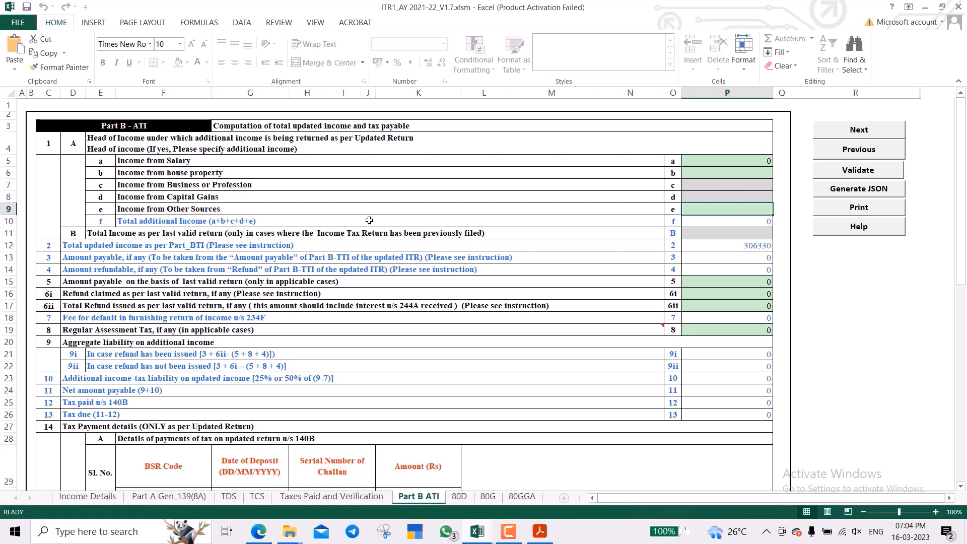
Review the total updated income, amount payable and amount refundable figures on Part B ATI.
scroll(369, 221, down, 1)
scroll(369, 220, down, 3)
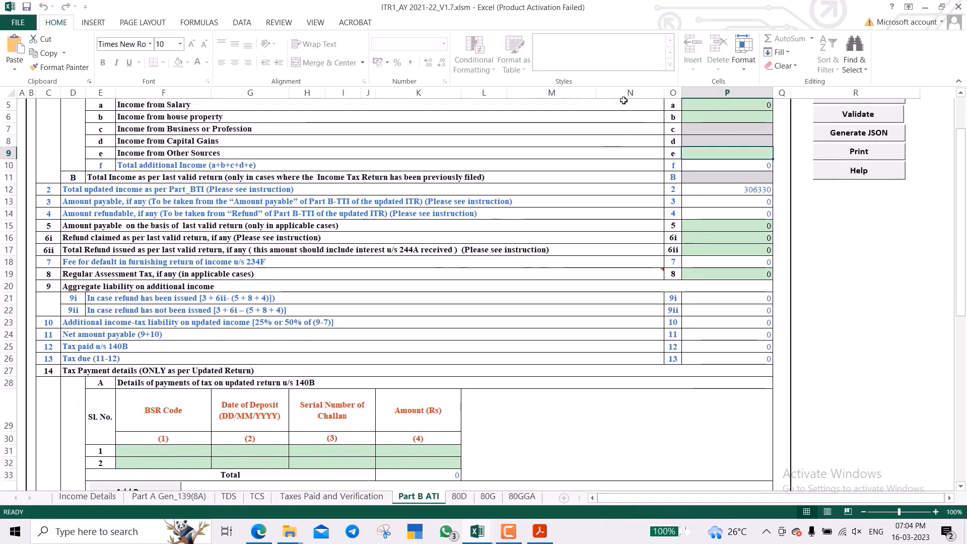
click(634, 190)
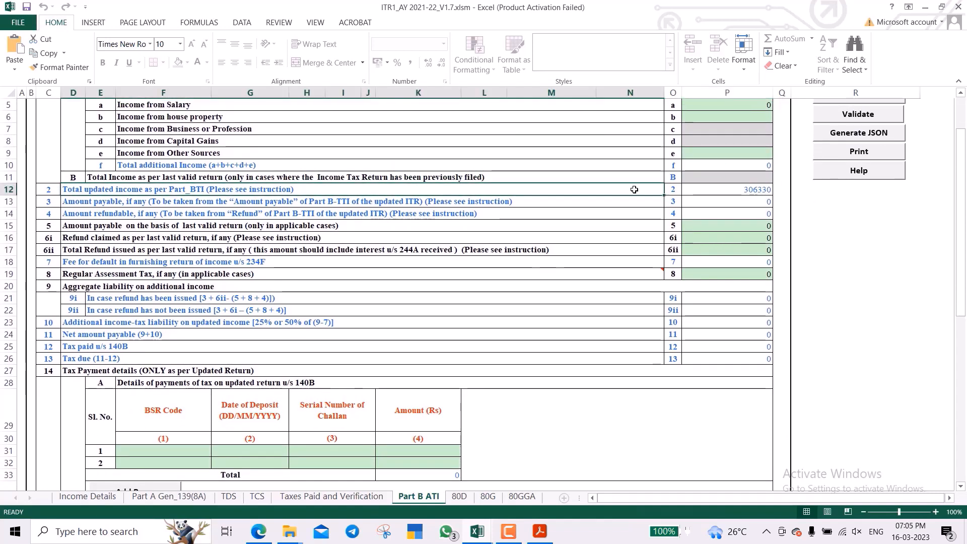
key(Right)
key(Right)
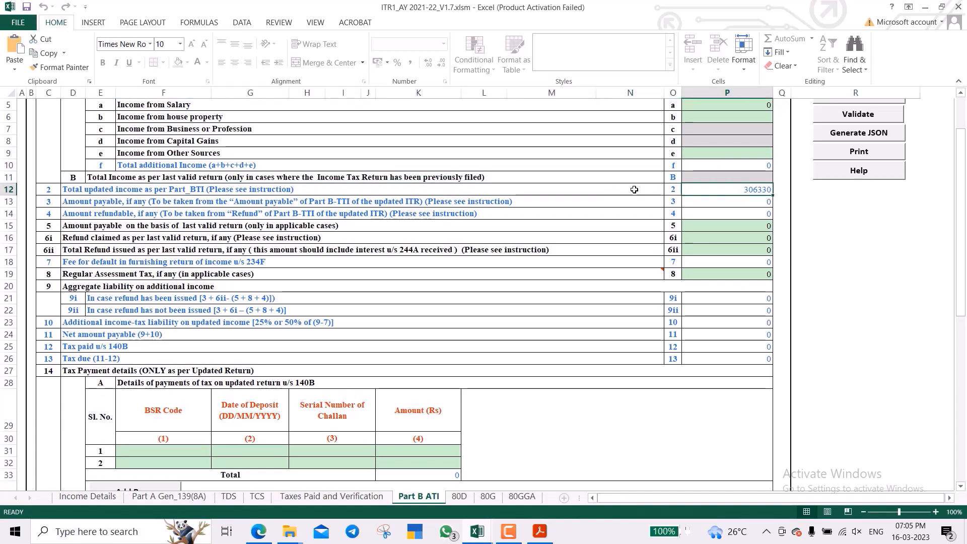
key(Up)
key(Up)
key(Left)
key(Left)
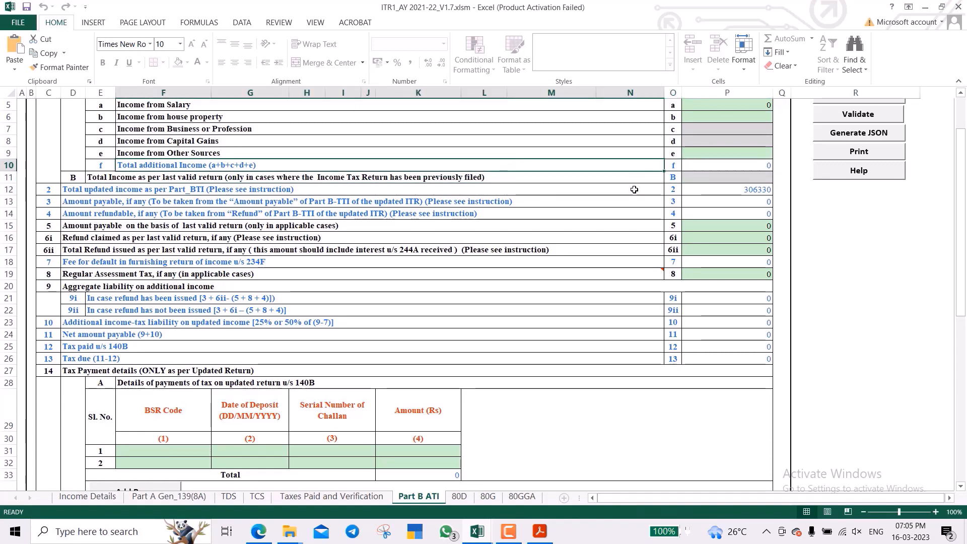
key(Right)
key(Right)
key(Down)
key(Down)
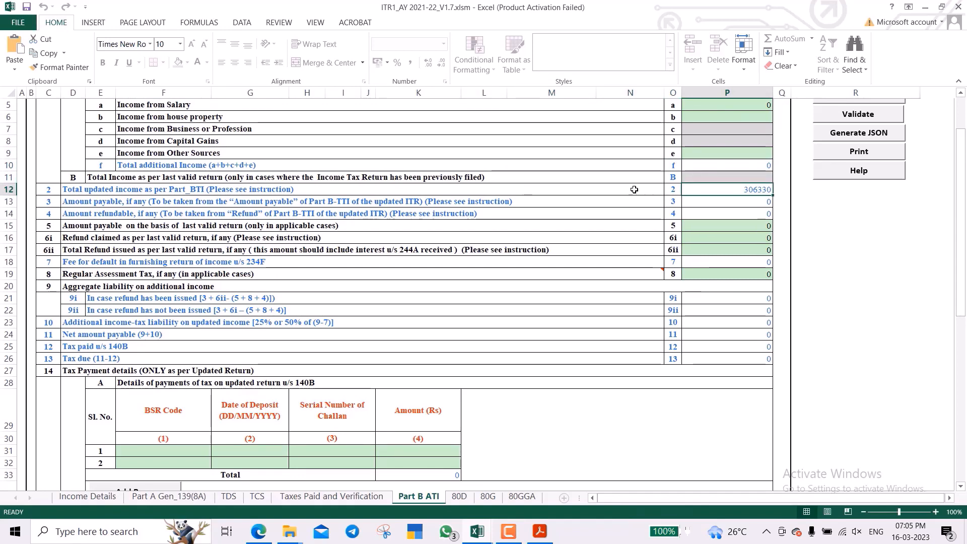
key(Down)
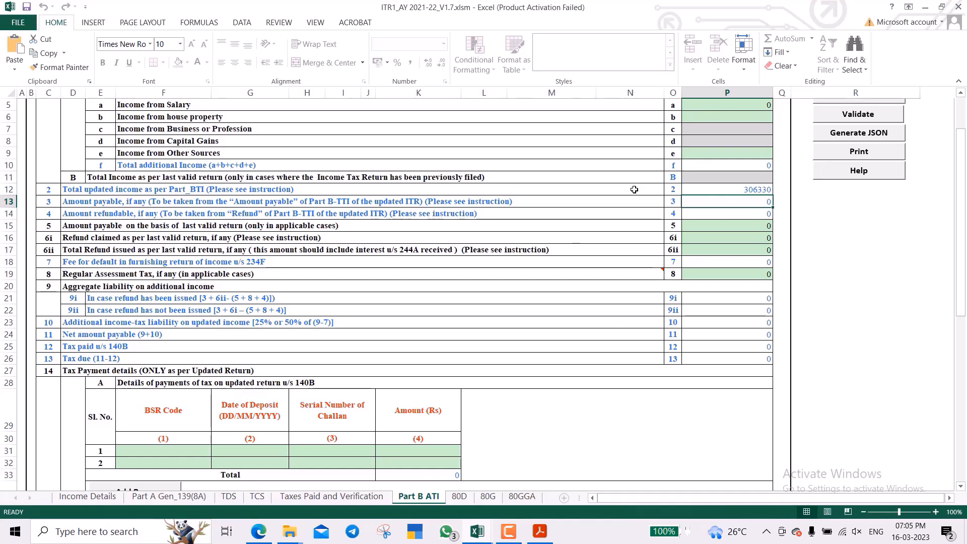
key(Down)
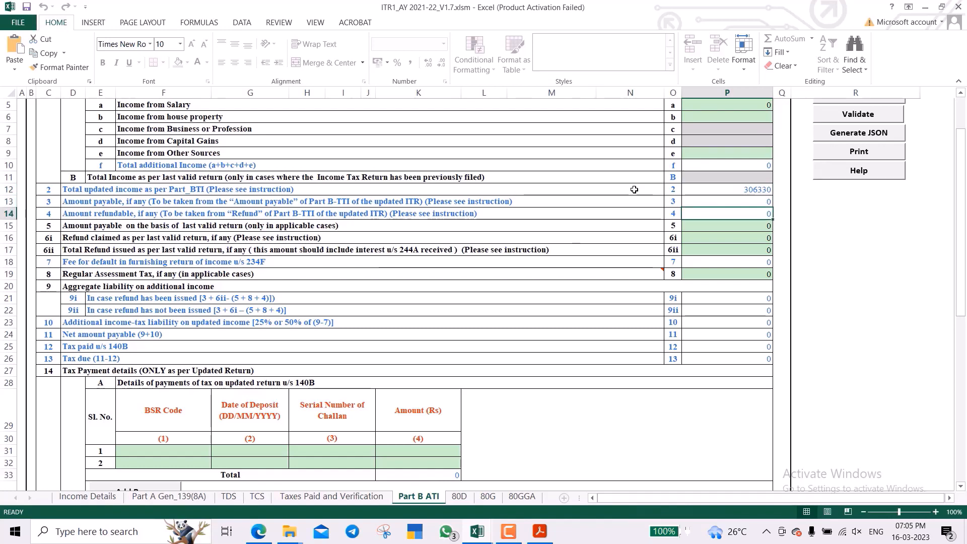
key(Down)
key(Left)
key(Left)
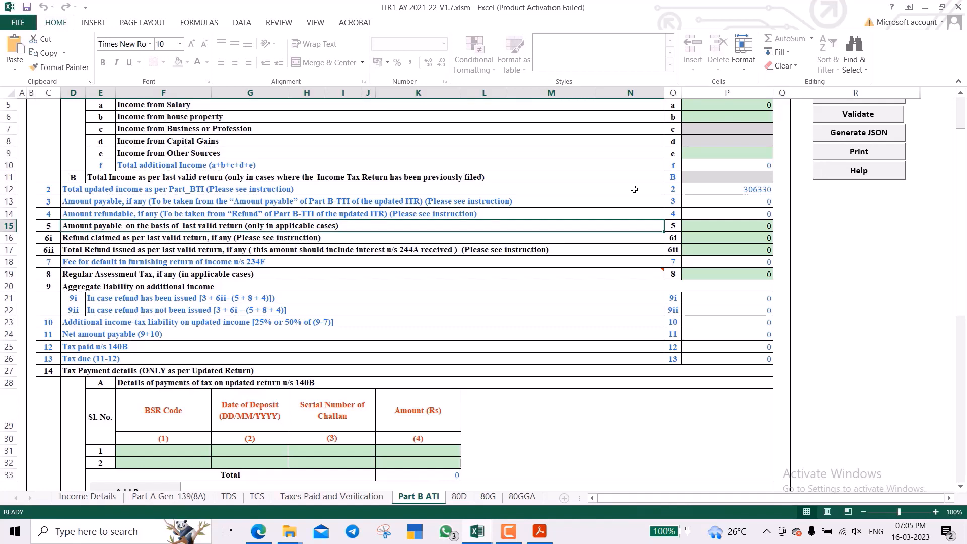
key(Tab)
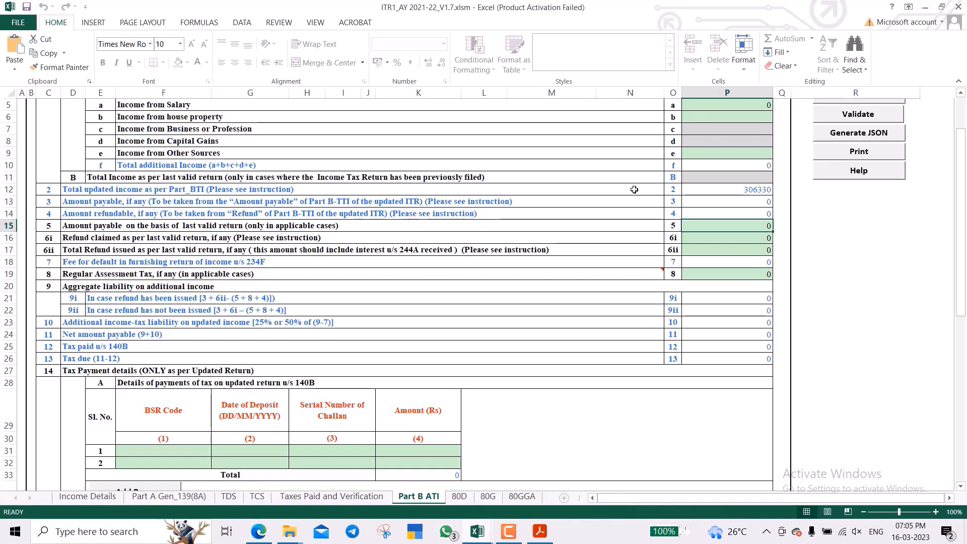
Scroll to the end of Part B ATI and switch to the 80D sheet.
scroll(551, 237, down, 3)
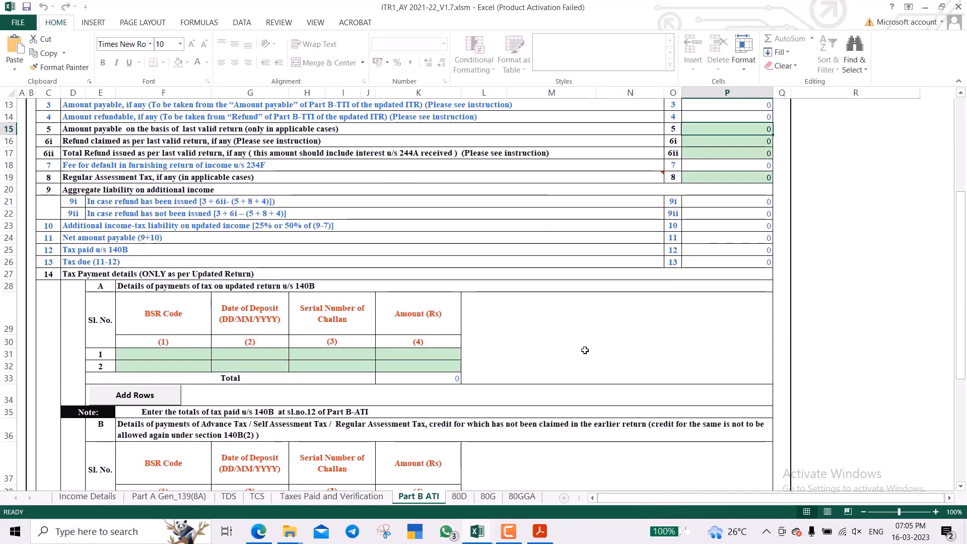
scroll(585, 350, down, 3)
scroll(586, 350, down, 1)
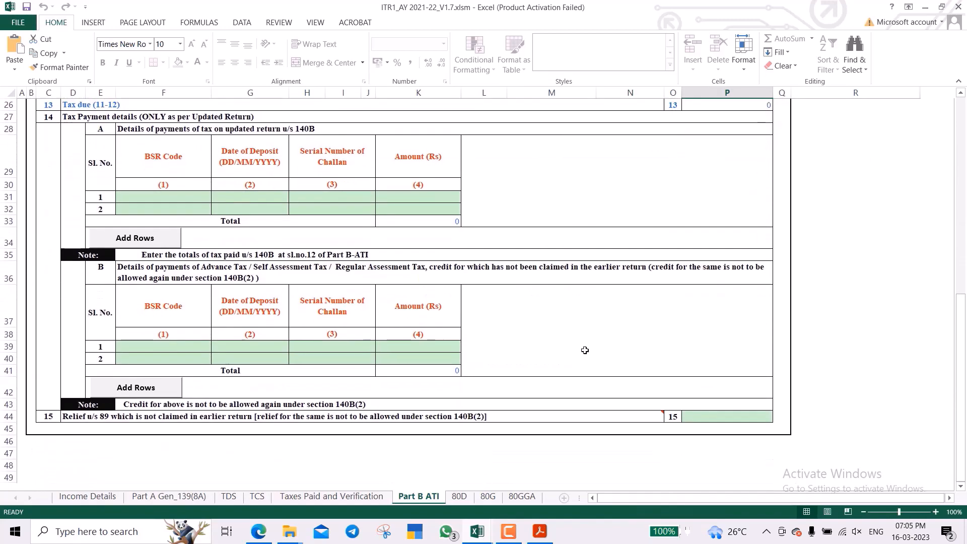
scroll(585, 350, up, 5)
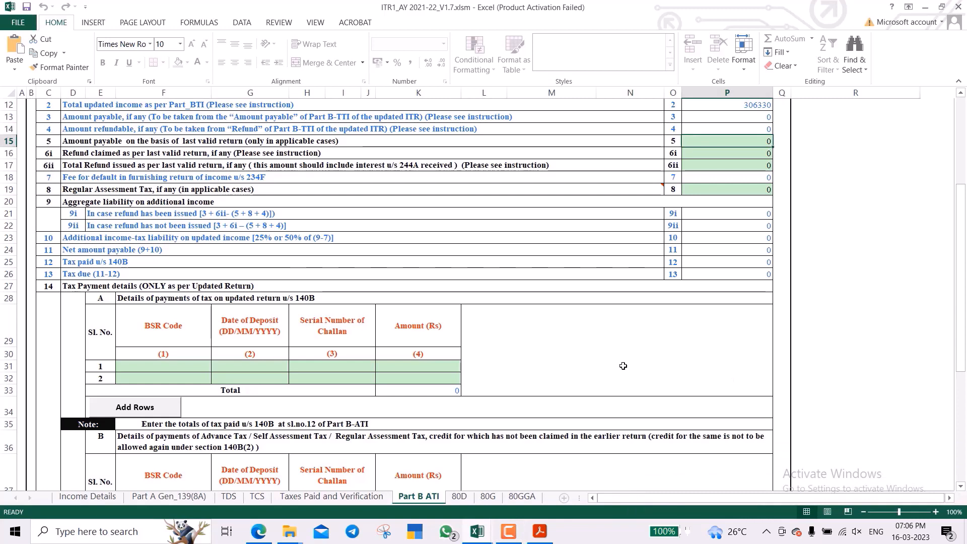
scroll(624, 366, down, 4)
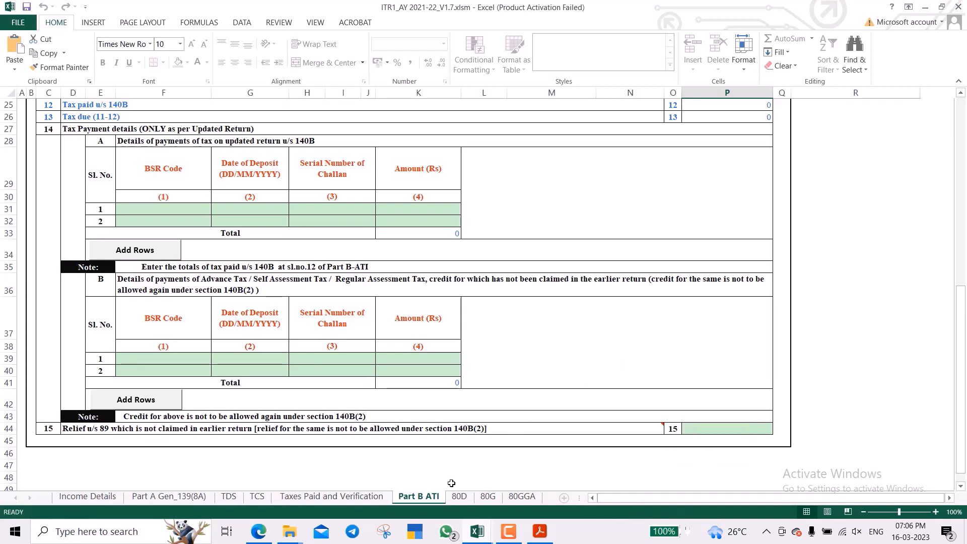
click(460, 496)
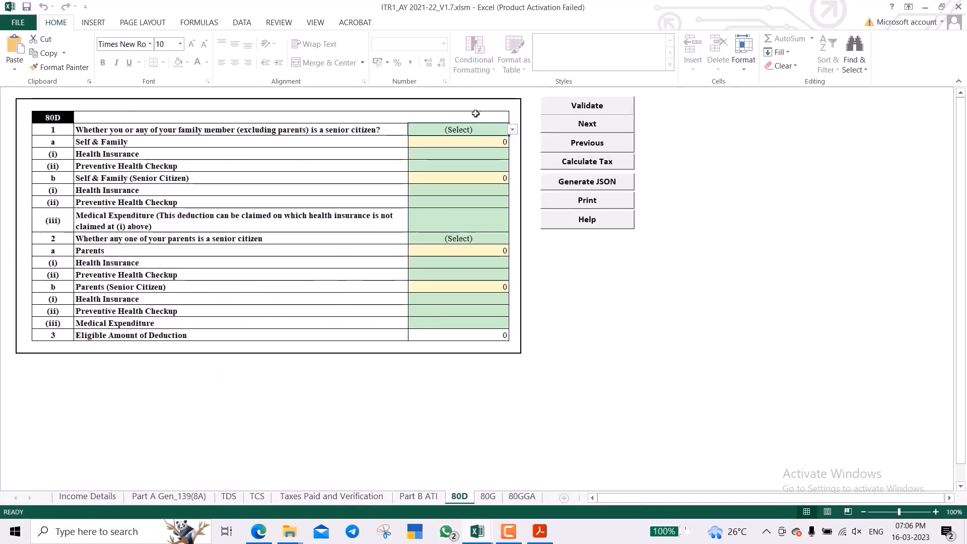
Set 80D to 'Not claiming for Self/ Family' and 'Not claiming for Parents'.
click(513, 131)
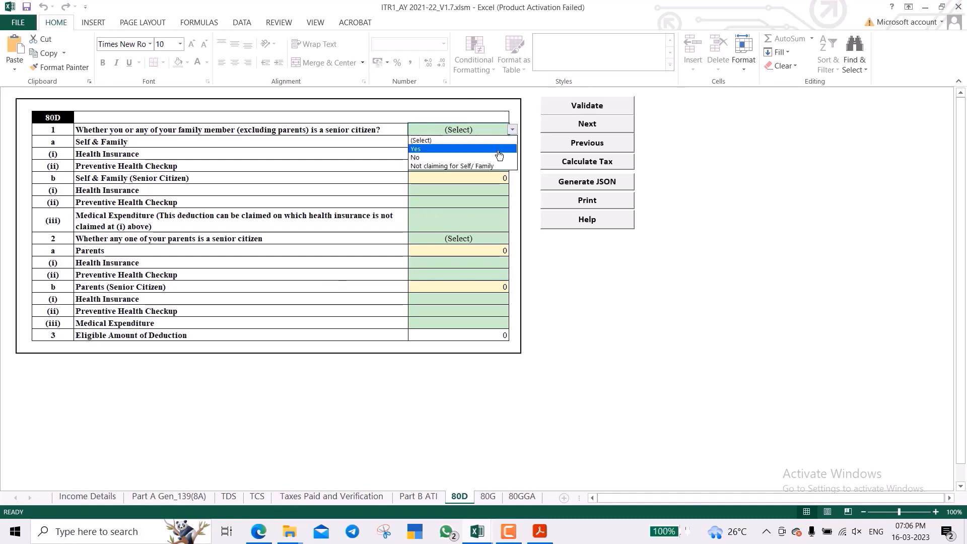
click(463, 165)
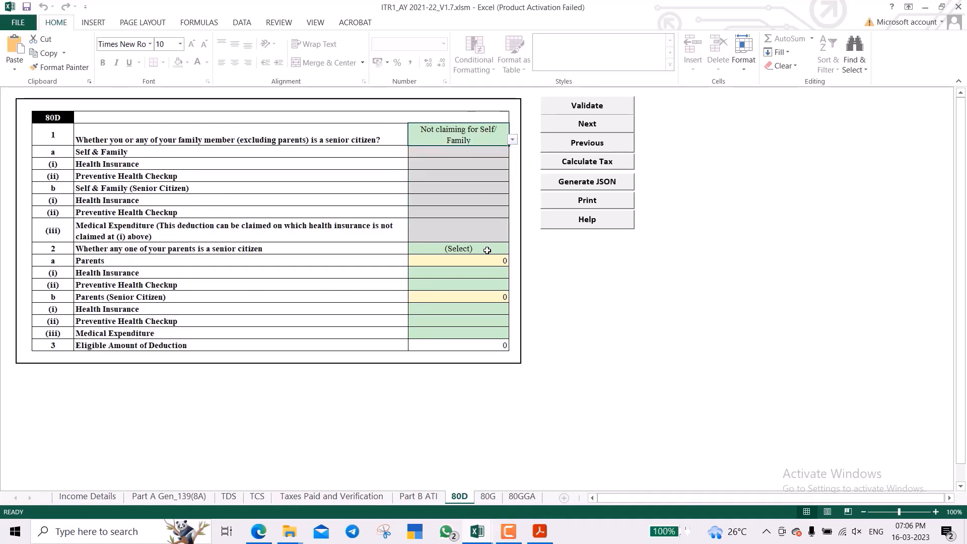
click(488, 248)
click(512, 249)
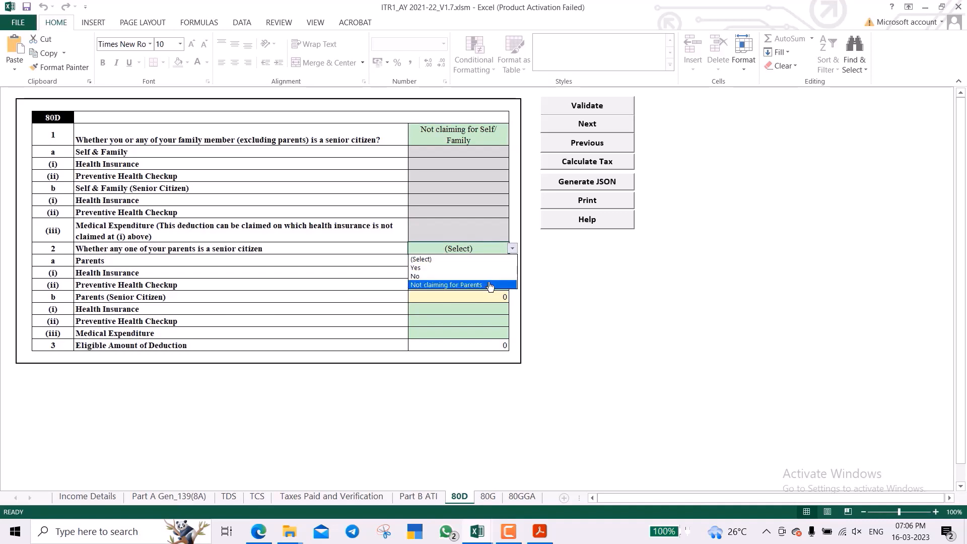
click(492, 285)
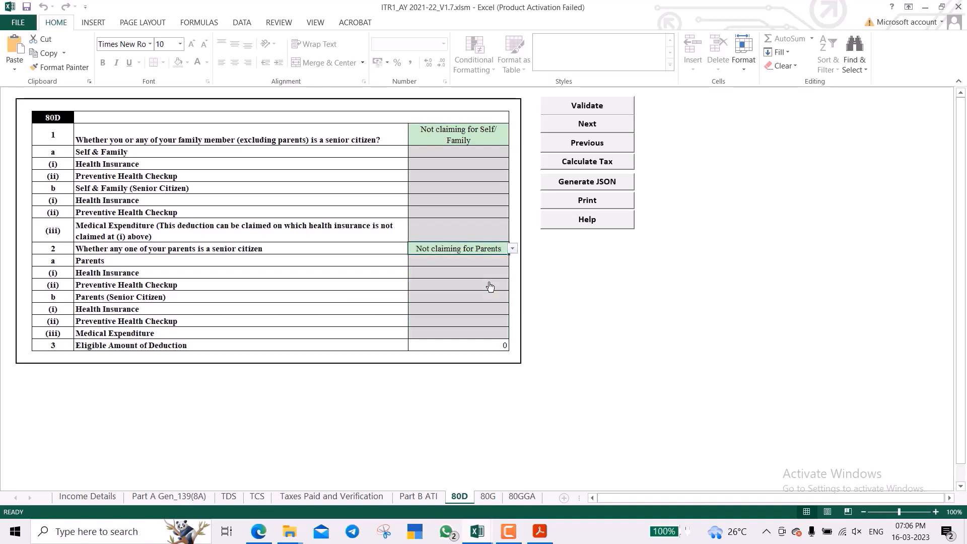
Look over the 80G and 80GGA sheets, then return to Income Details.
click(488, 497)
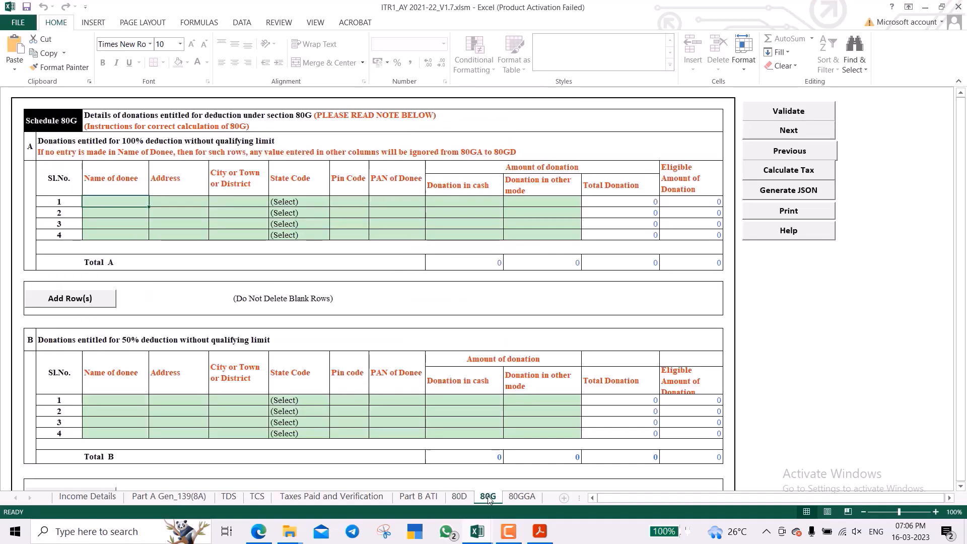
click(521, 497)
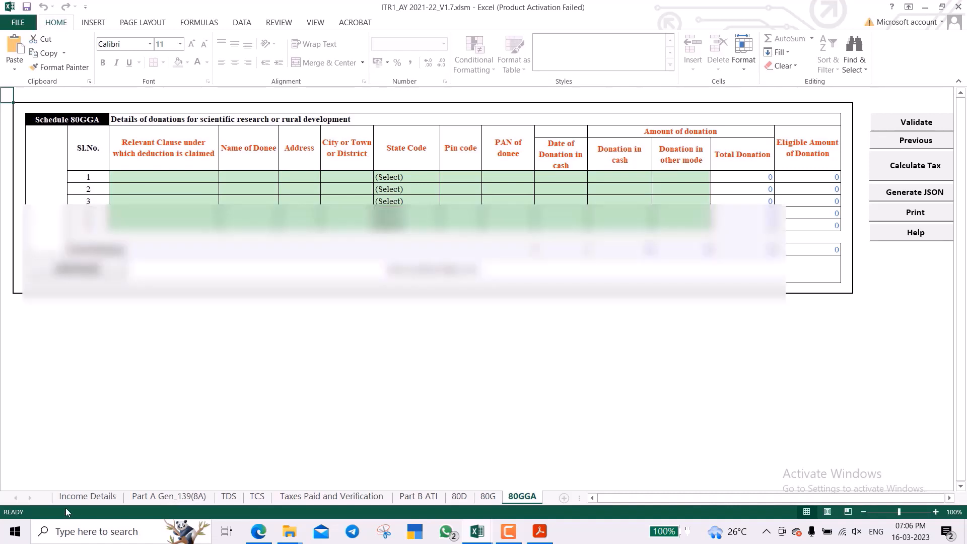
click(88, 497)
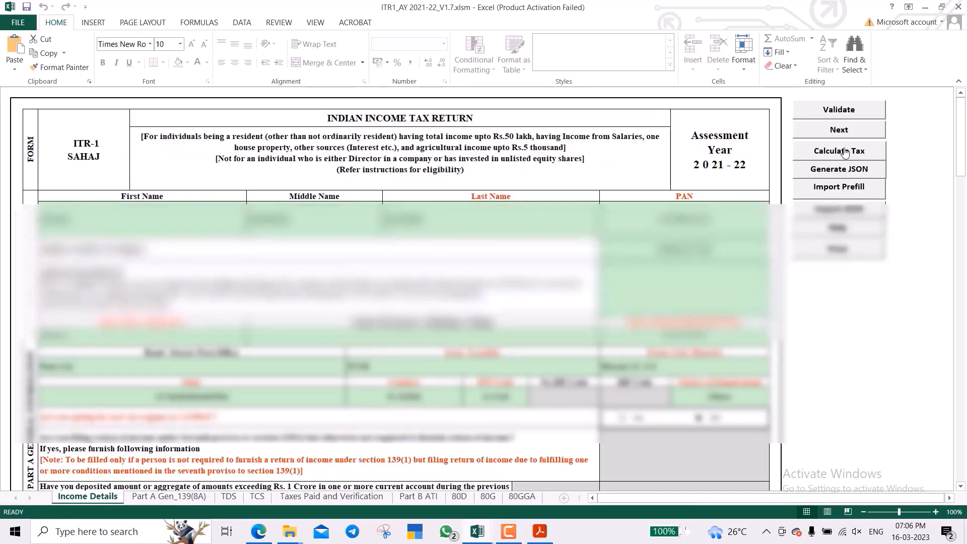
click(846, 153)
scroll(584, 310, down, 10)
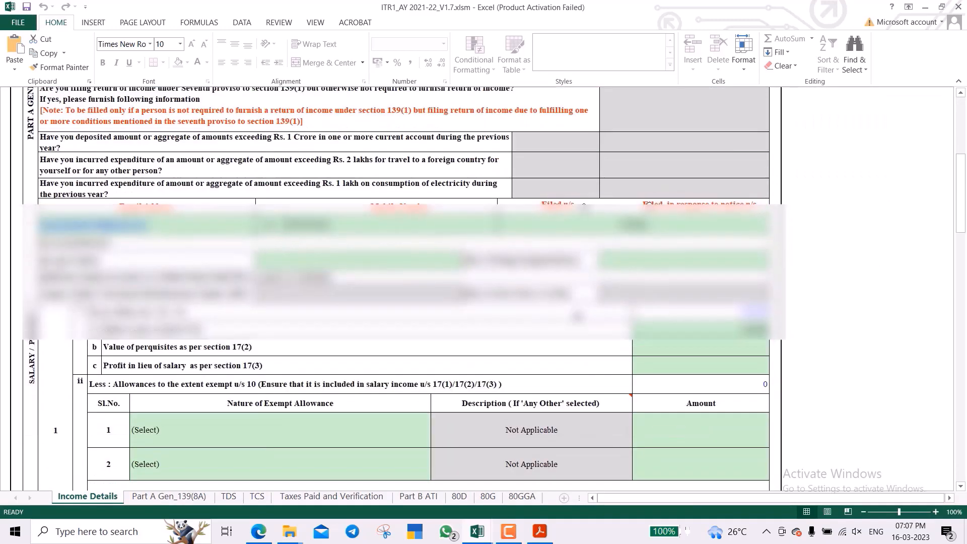
scroll(578, 317, down, 15)
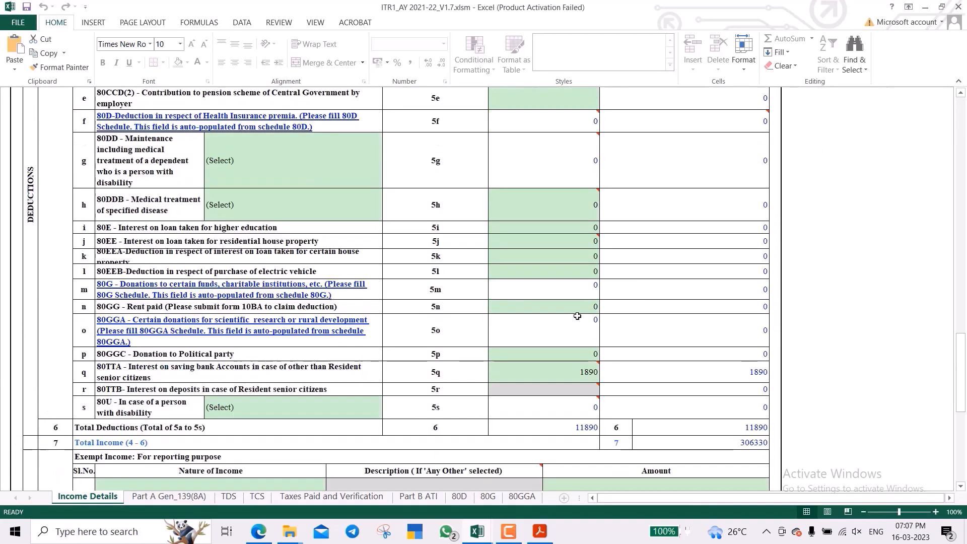
scroll(578, 316, down, 10)
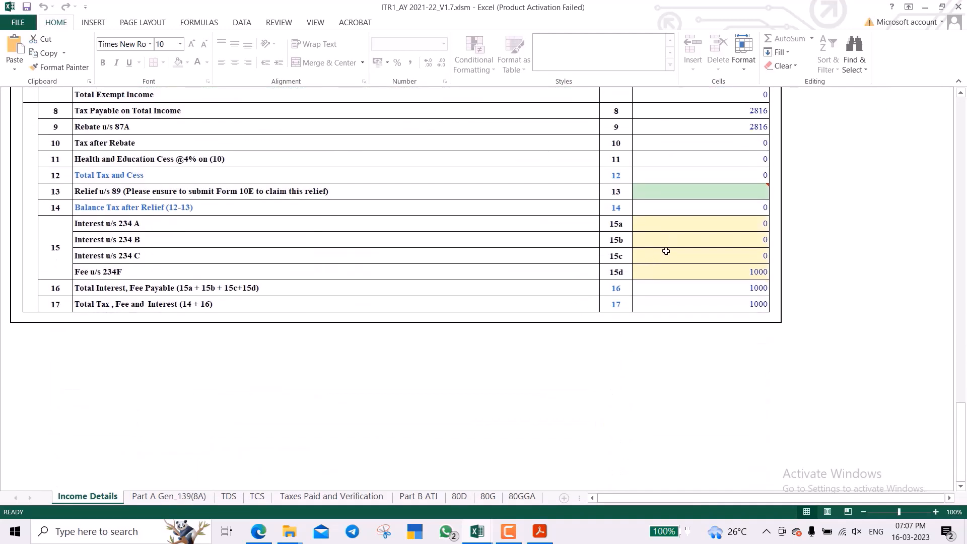
click(652, 269)
key(Left)
key(Left)
key(Left)
key(Right)
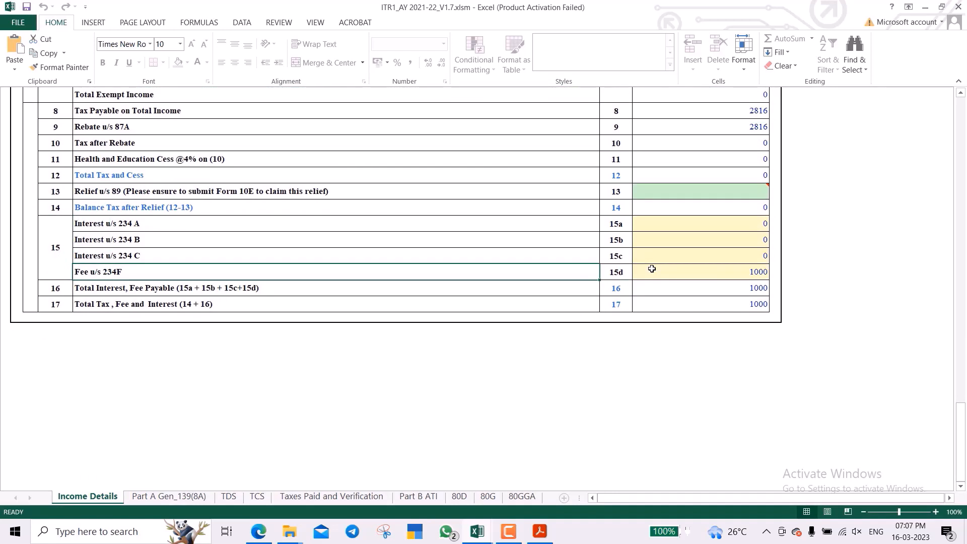
click(509, 531)
click(918, 482)
key(Right)
key(Right)
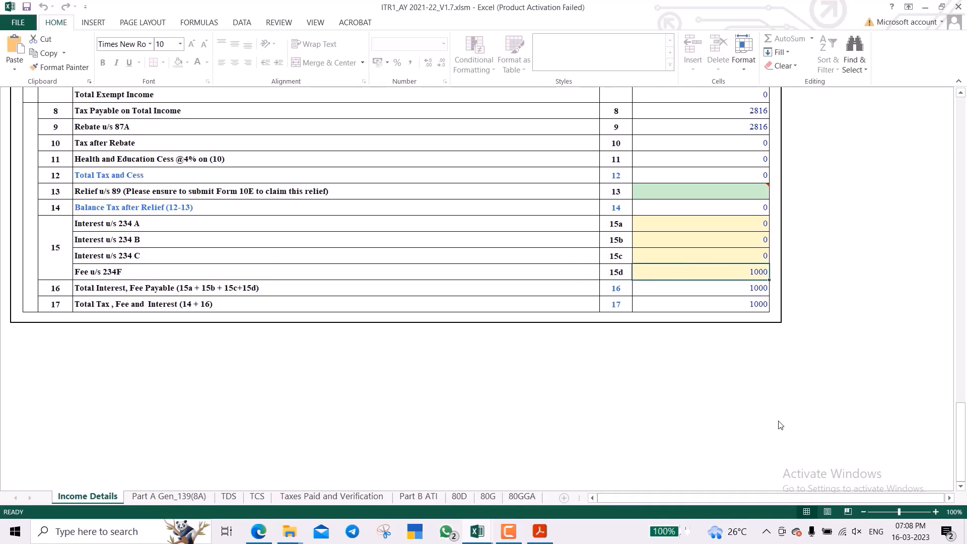
scroll(715, 385, up, 1)
scroll(714, 385, up, 2)
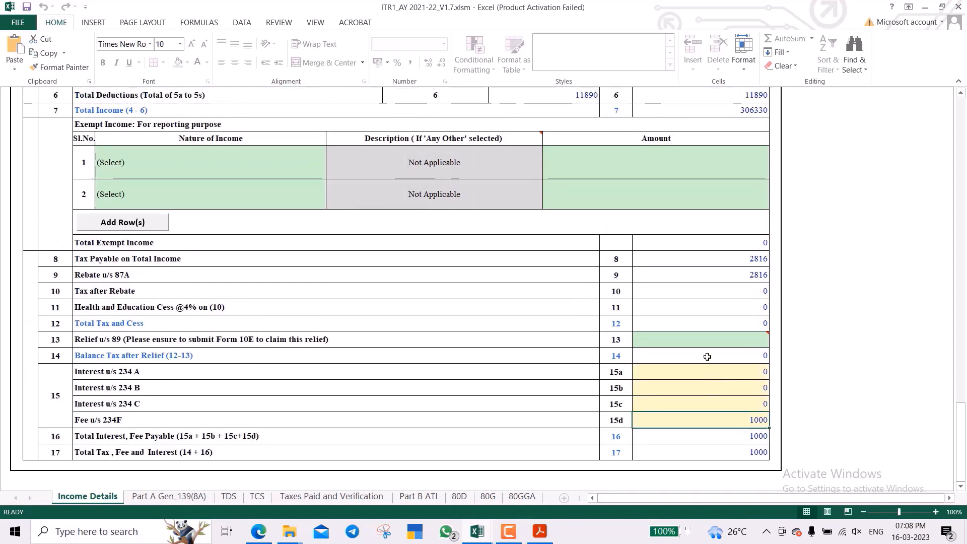
click(695, 282)
key(Up)
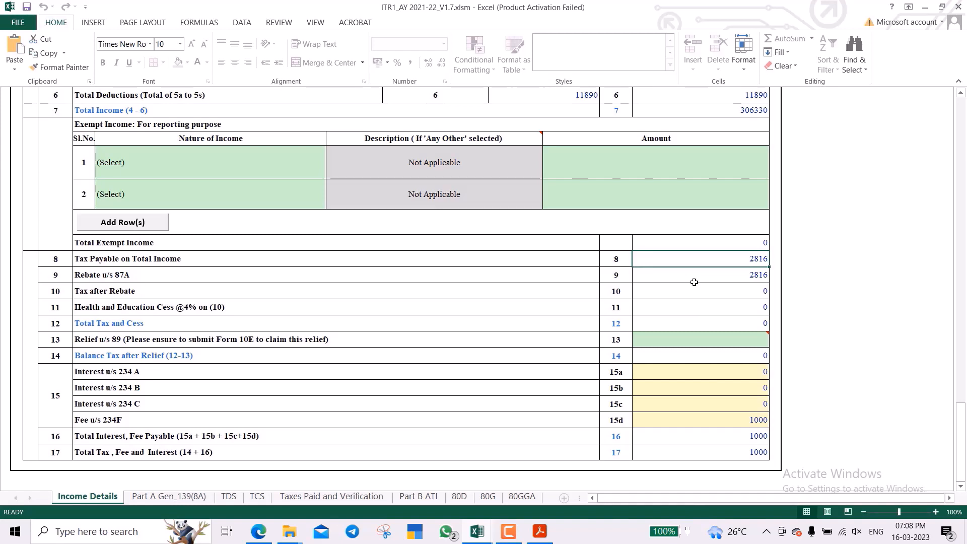
click(695, 282)
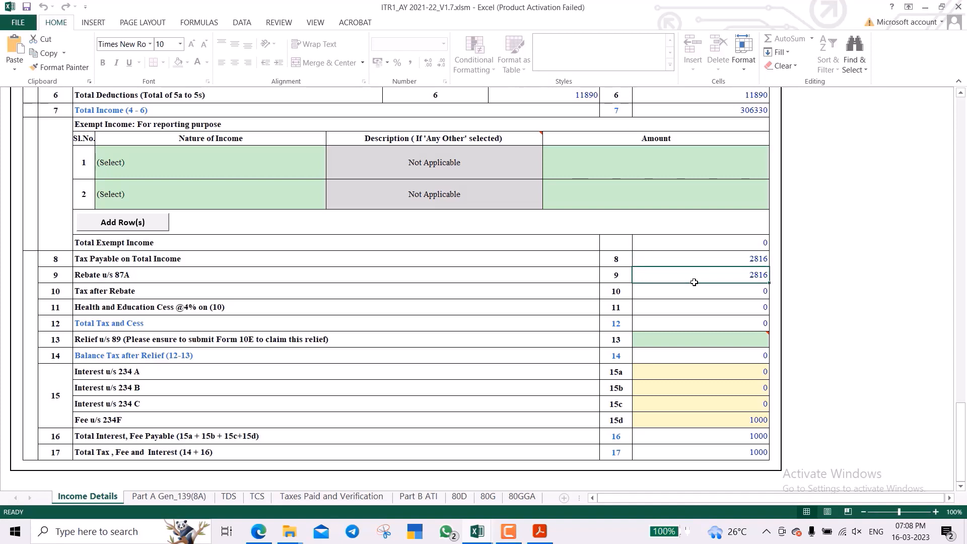
key(Down)
key(Down)
key(Down)
key(Down)
key(Down)
key(Down)
key(Down)
key(Down)
key(Down)
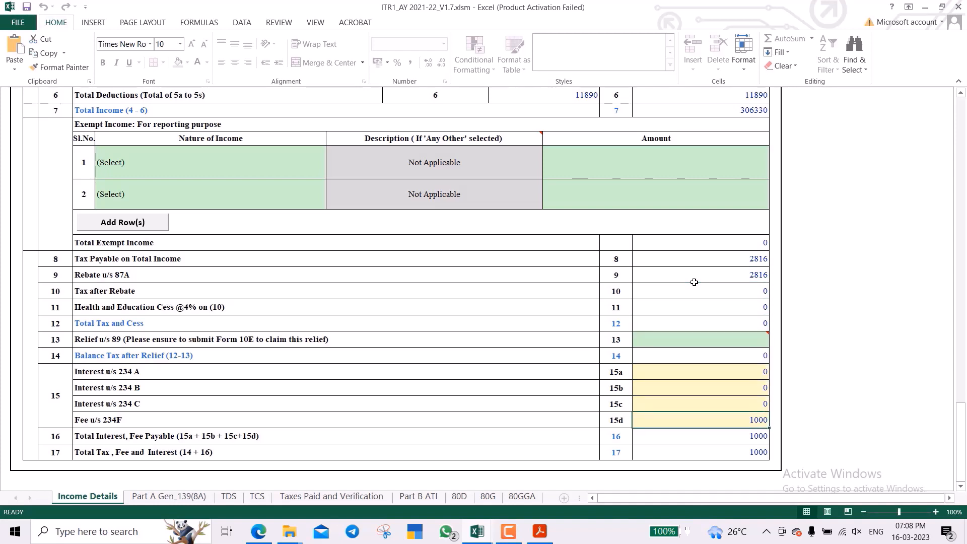
click(417, 497)
Check the Part B ATI refund and the 1000 tax due, then switch to the browser.
scroll(560, 296, up, 8)
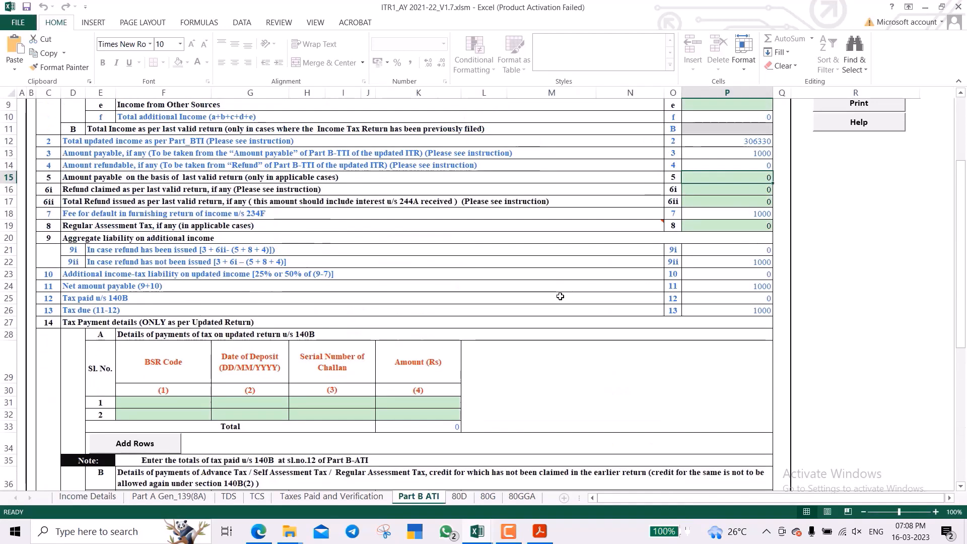
scroll(560, 297, up, 1)
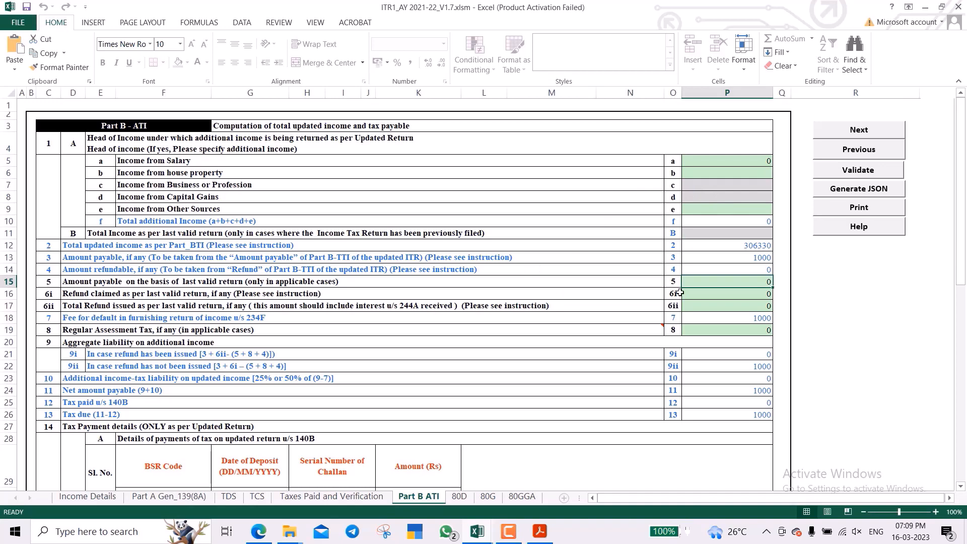
scroll(680, 292, down, 1)
click(713, 274)
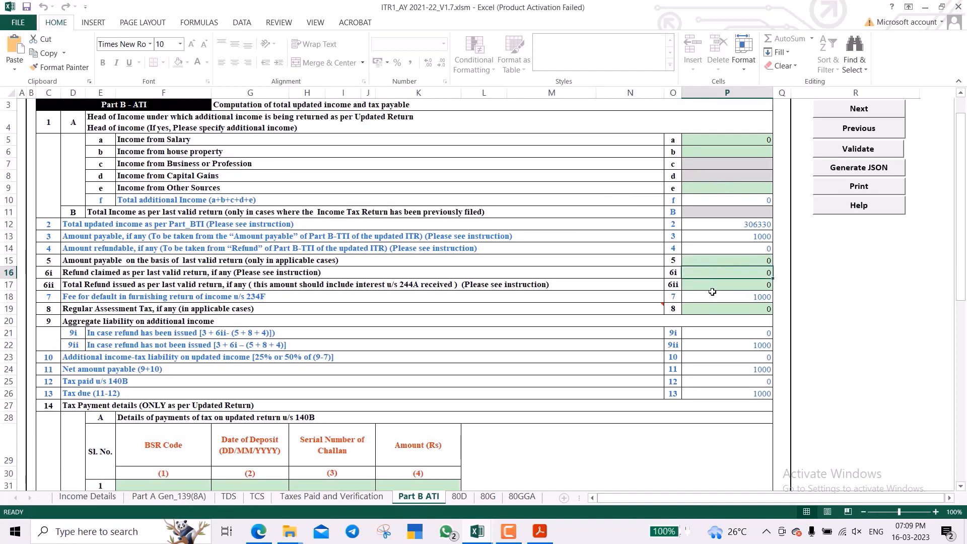
click(709, 395)
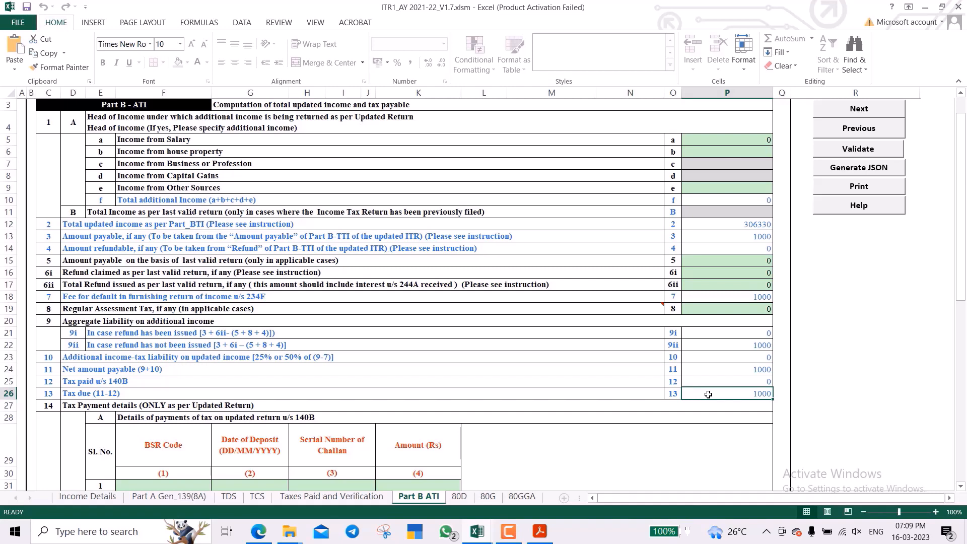
click(259, 534)
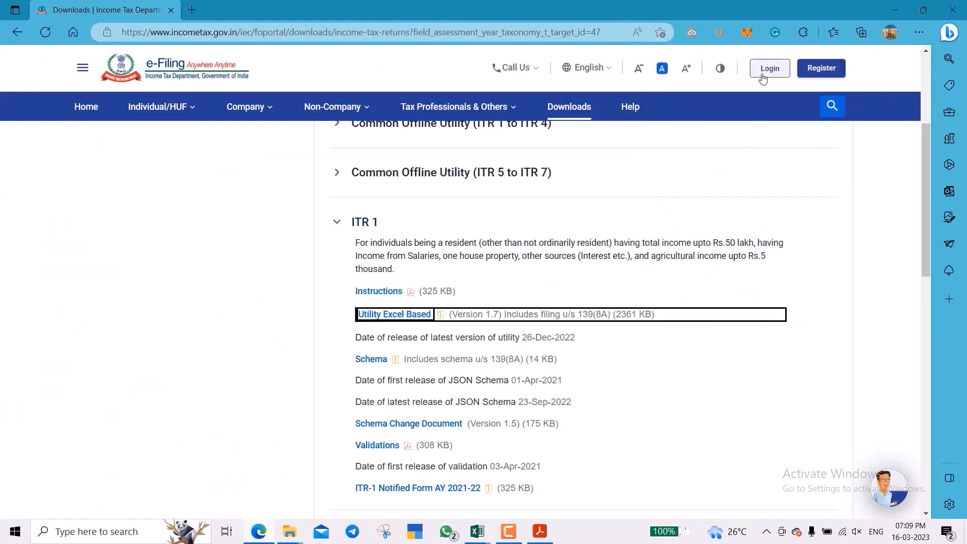
Log in to the e-Filing portal and start a New Payment under e-Pay Tax.
click(766, 72)
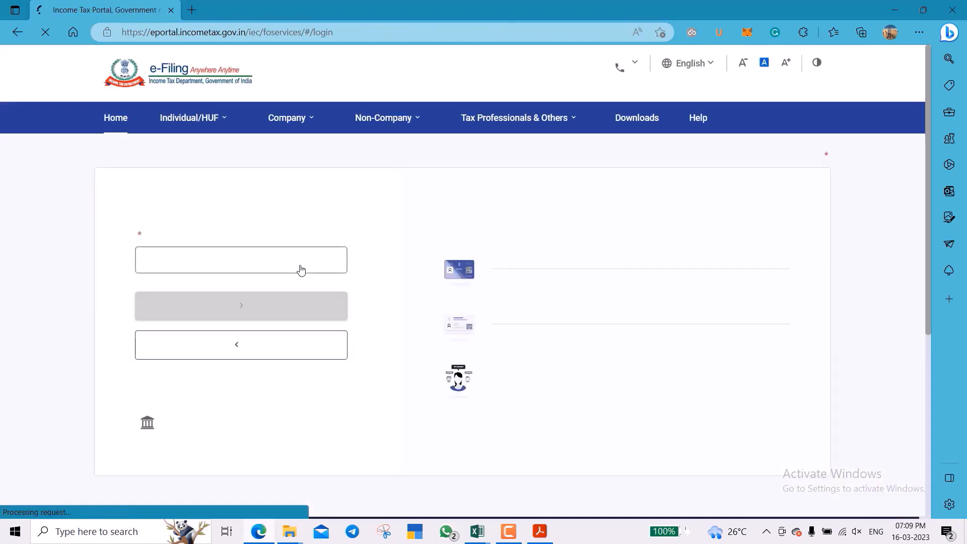
click(517, 537)
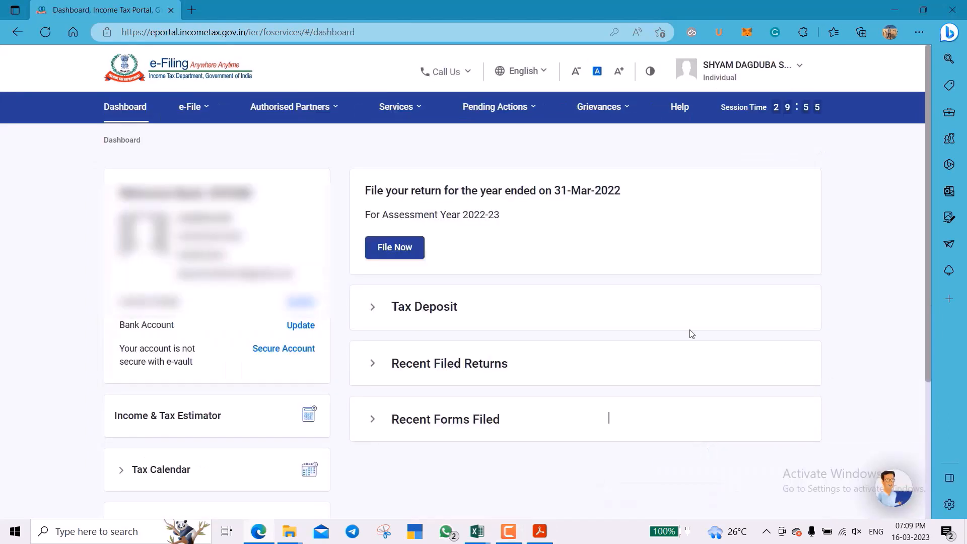
mouse_move(193, 114)
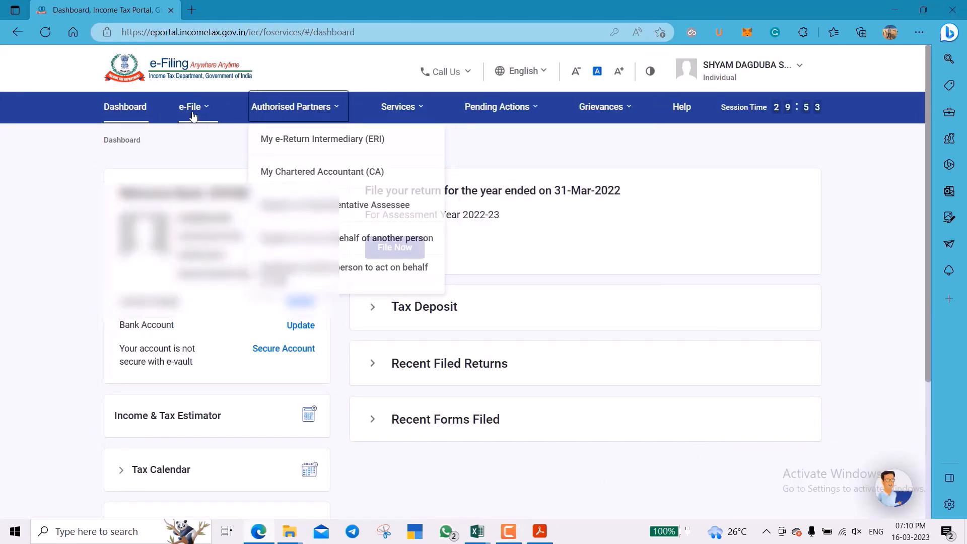
click(398, 165)
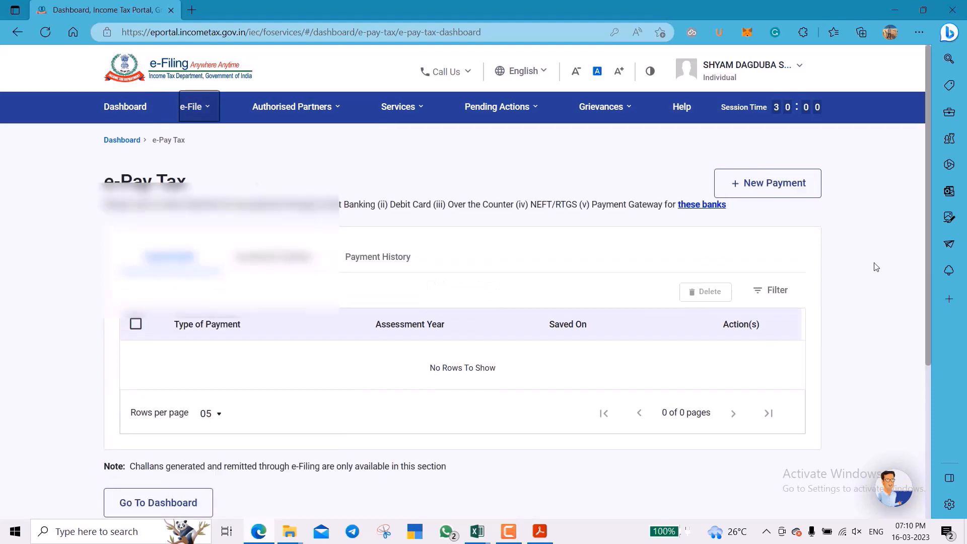
click(776, 183)
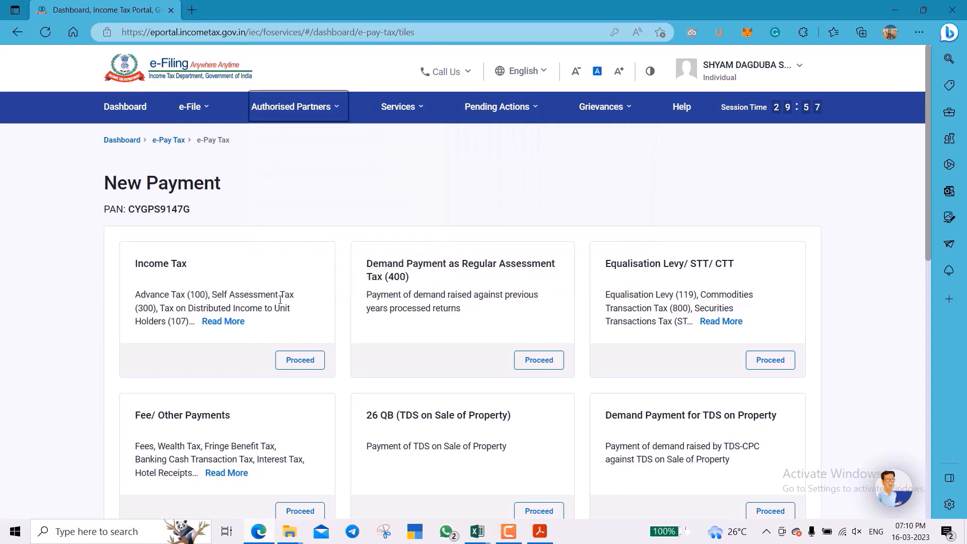
Choose an Income Tax payment for AY 2021-22 as Self-Assessment Tax (300).
click(310, 358)
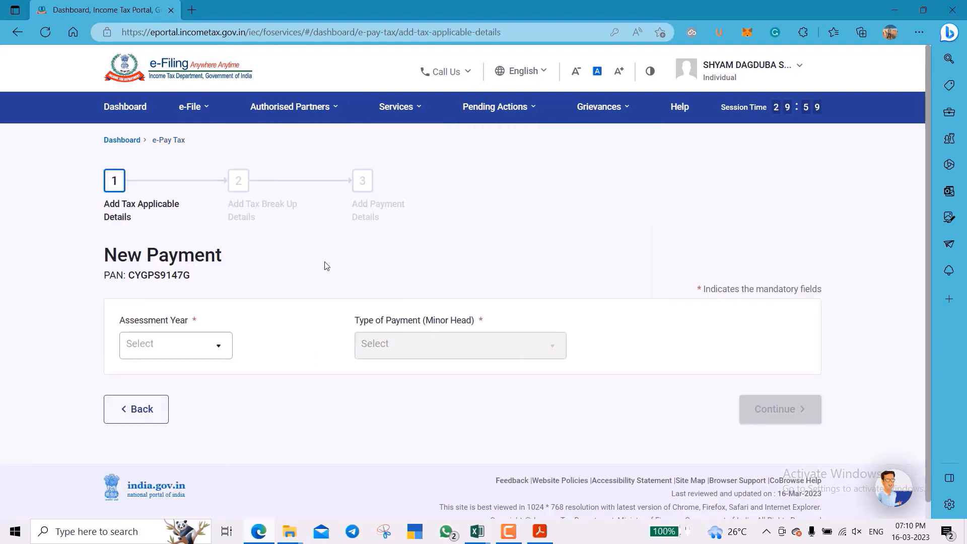
click(216, 349)
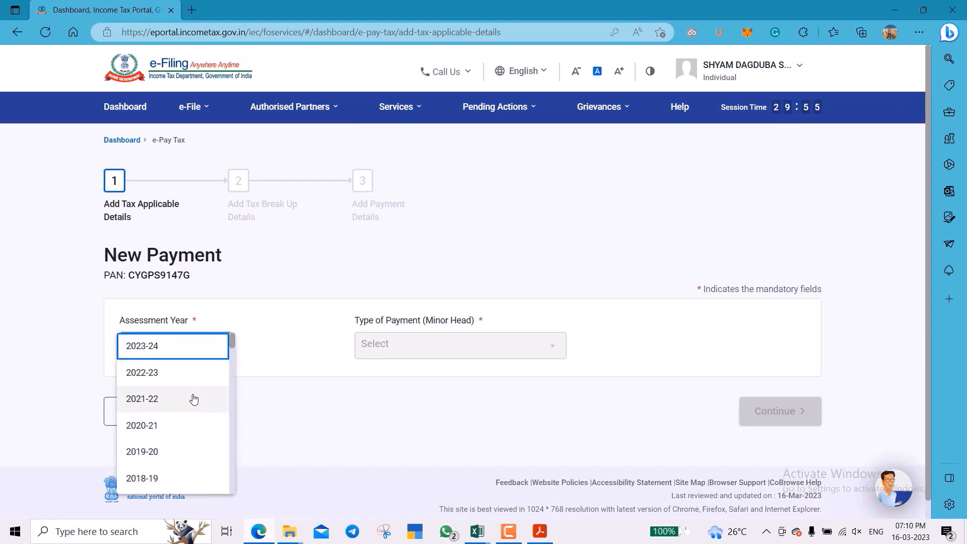
click(194, 399)
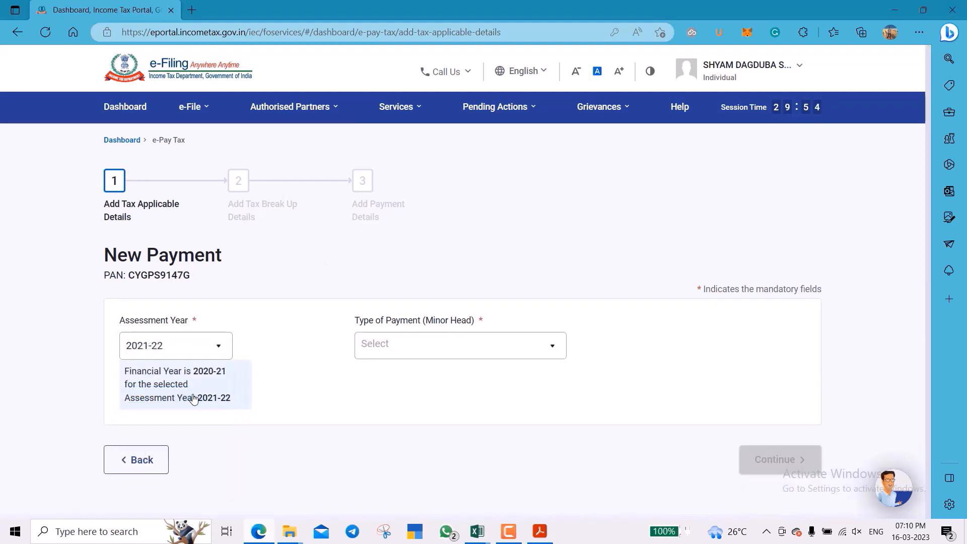
click(477, 347)
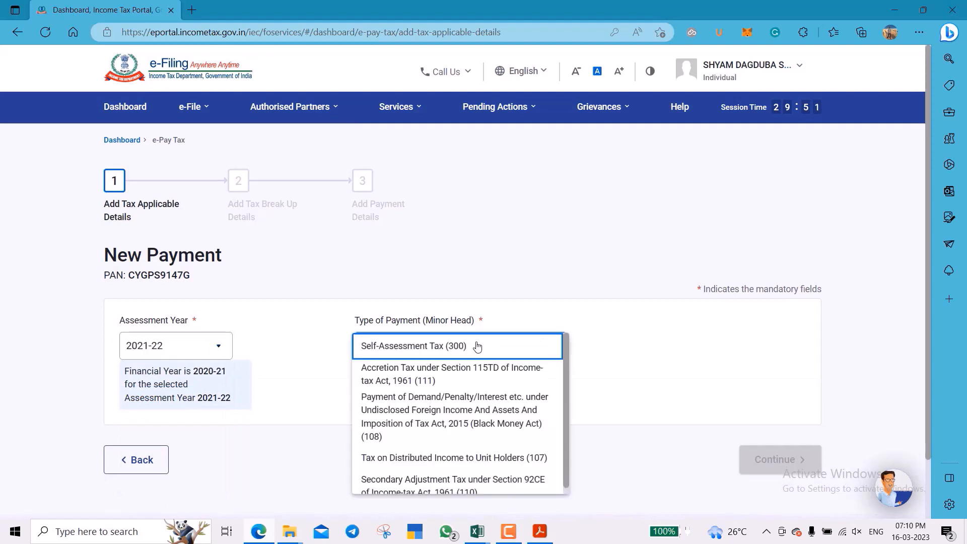
click(477, 346)
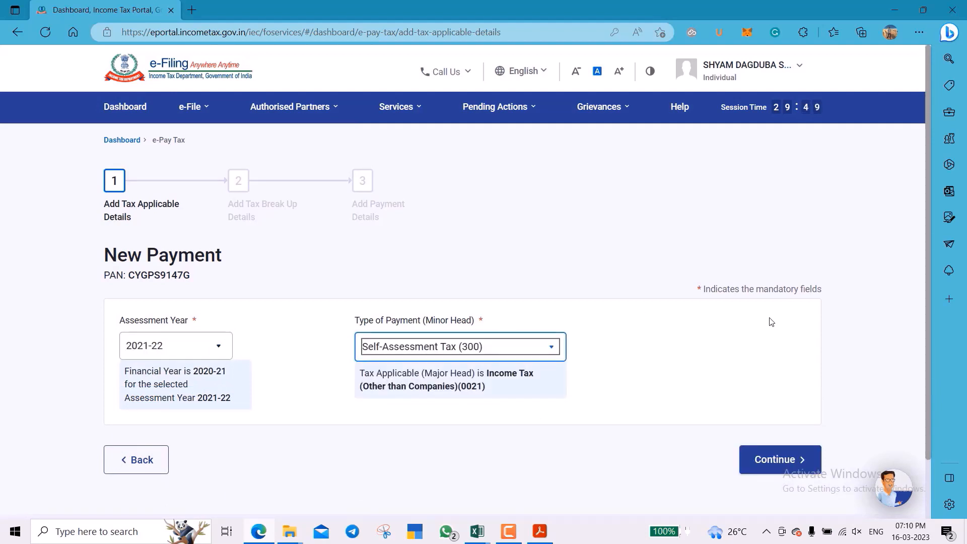
scroll(770, 319, down, 2)
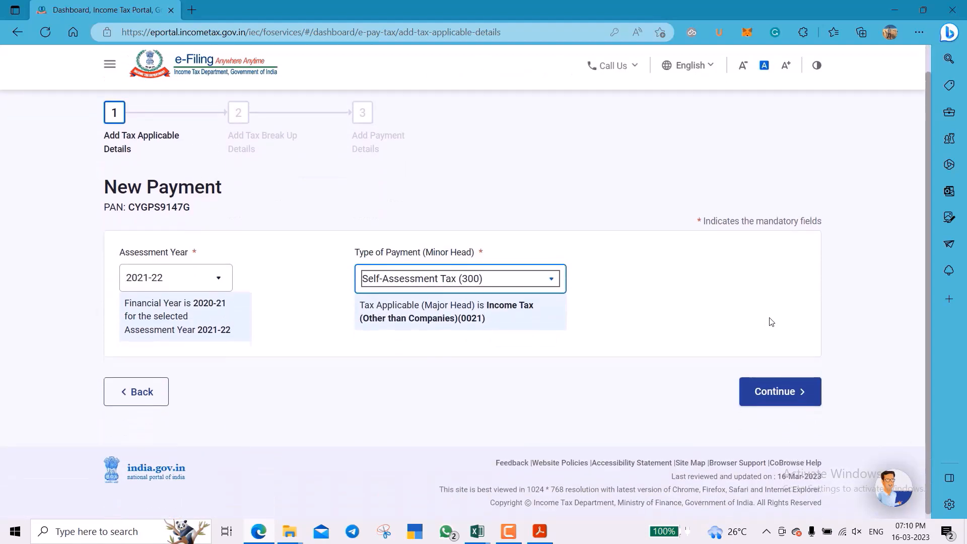
click(786, 403)
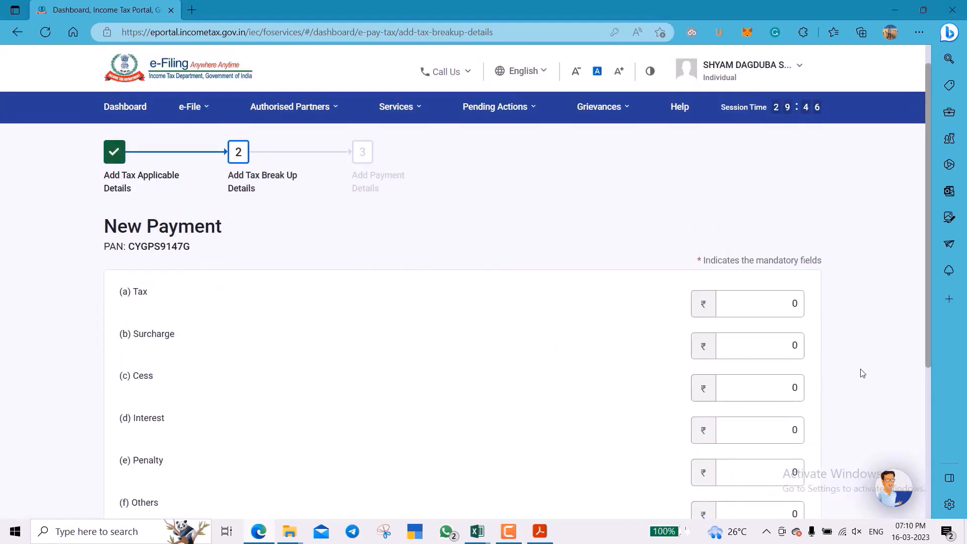
Enter 1000 as the Tax amount and continue to the payment-mode step.
scroll(859, 371, down, 3)
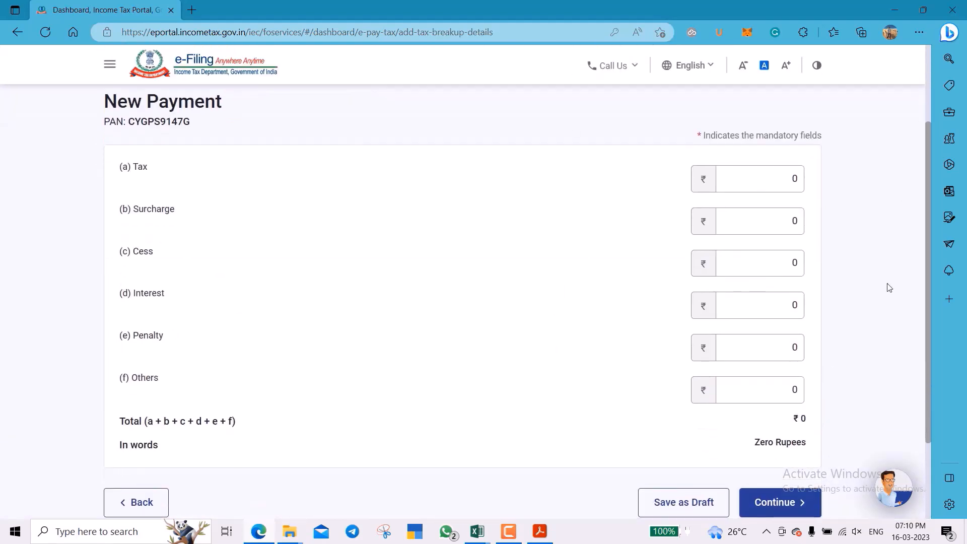
click(738, 183)
text(1000)
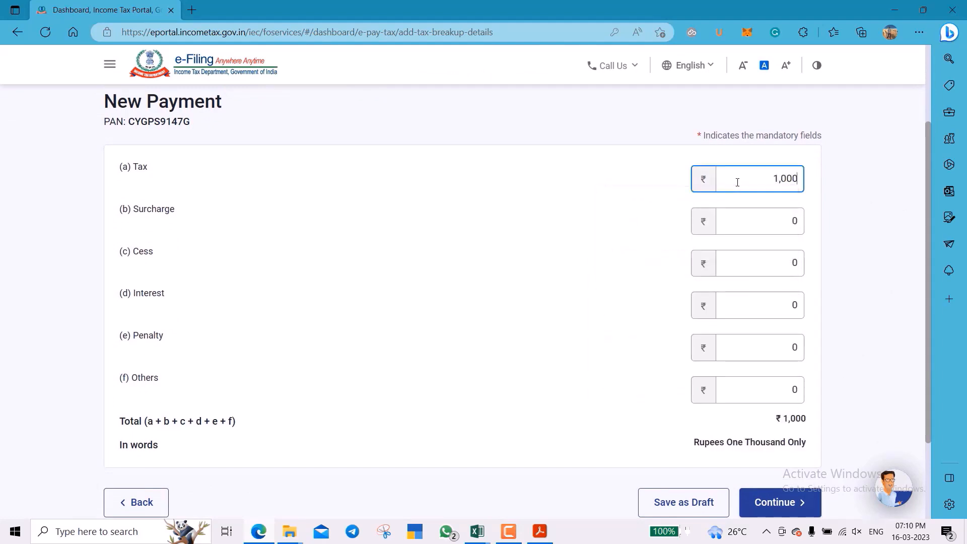
click(830, 207)
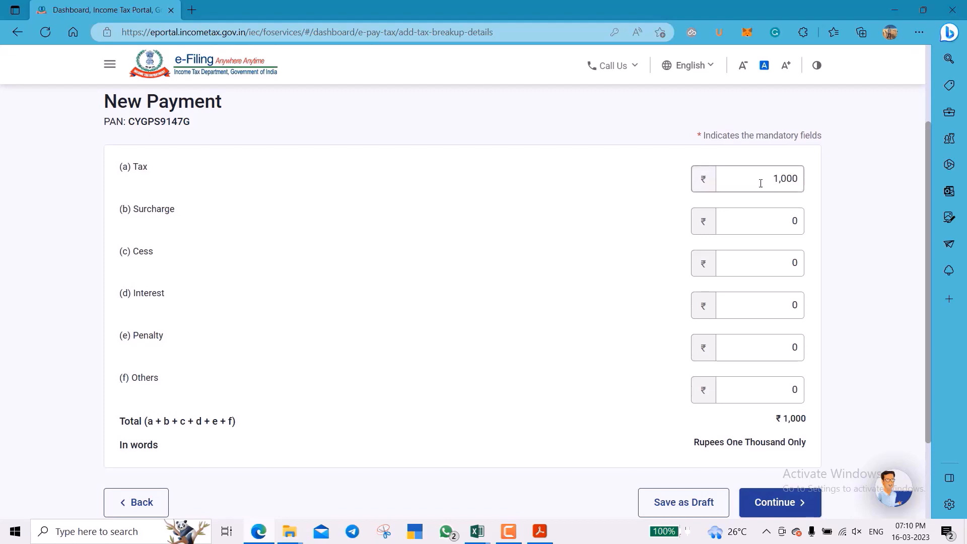
scroll(812, 221, down, 2)
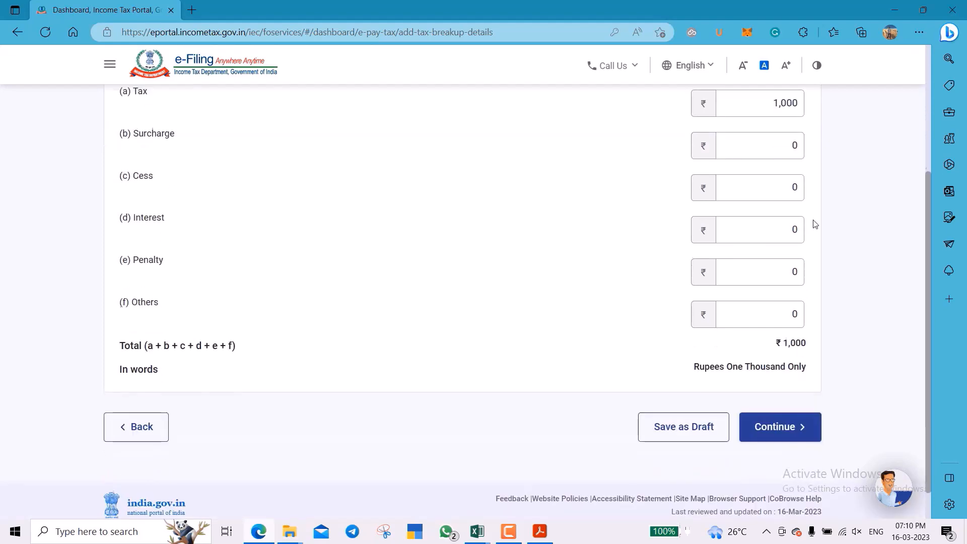
click(776, 426)
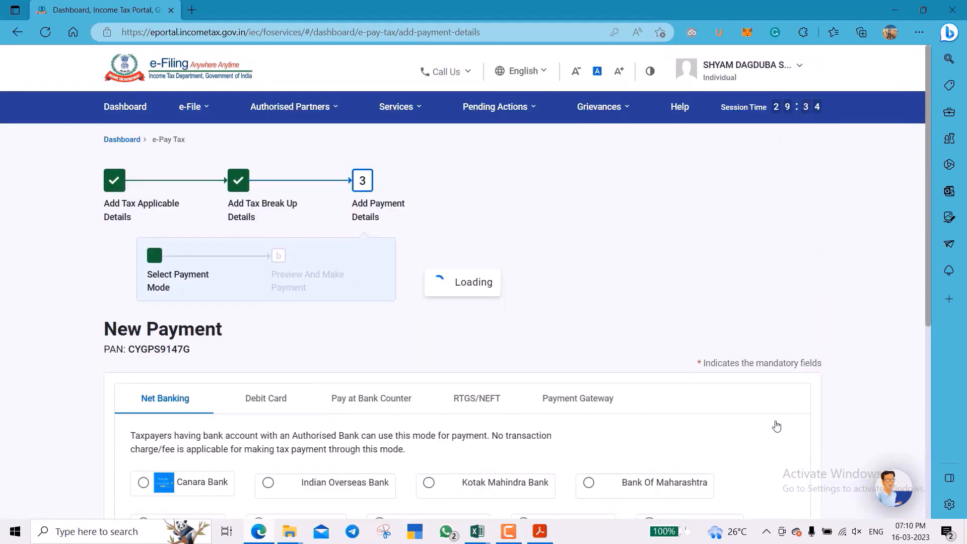
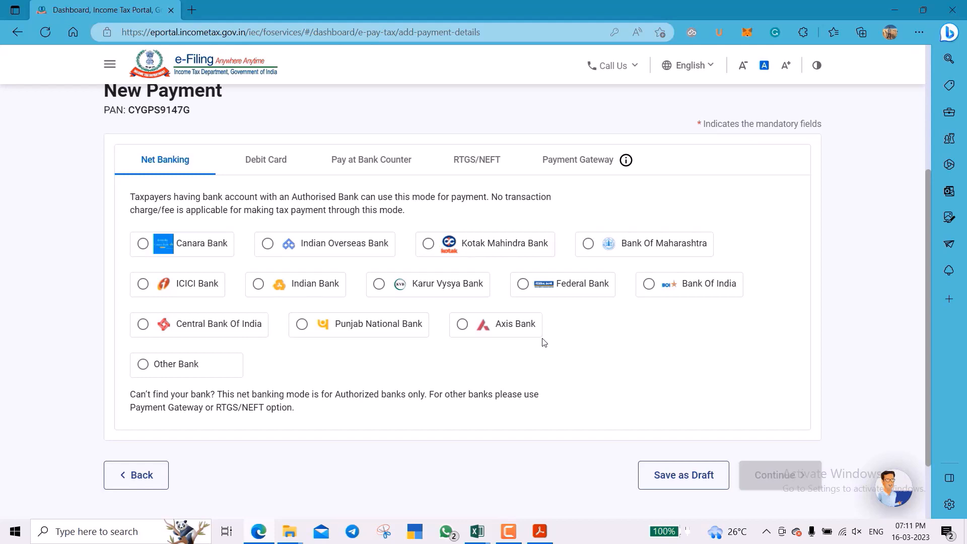
Bring up the challan receipt PDF showing ₹1,000 Self-Assessment Tax (300) paid via Canara Bank.
click(509, 535)
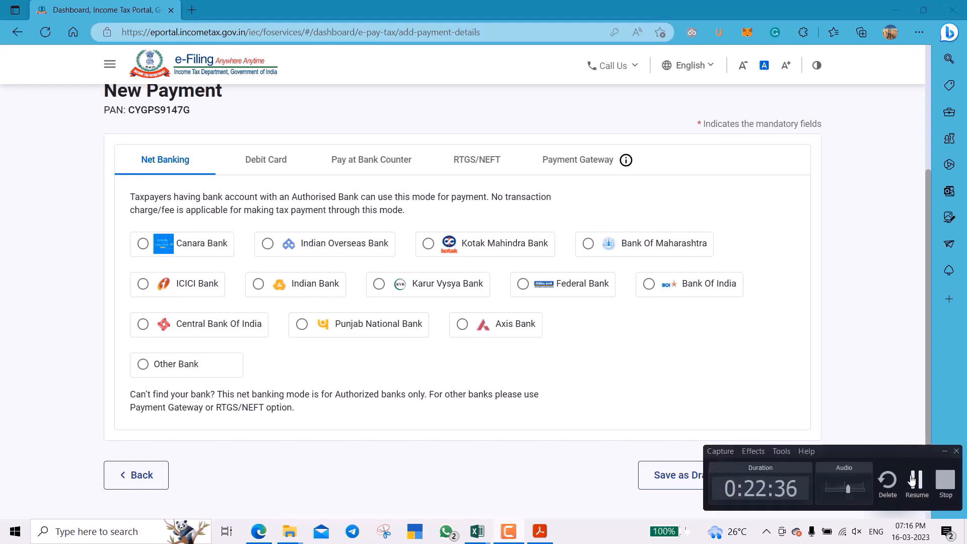
click(917, 482)
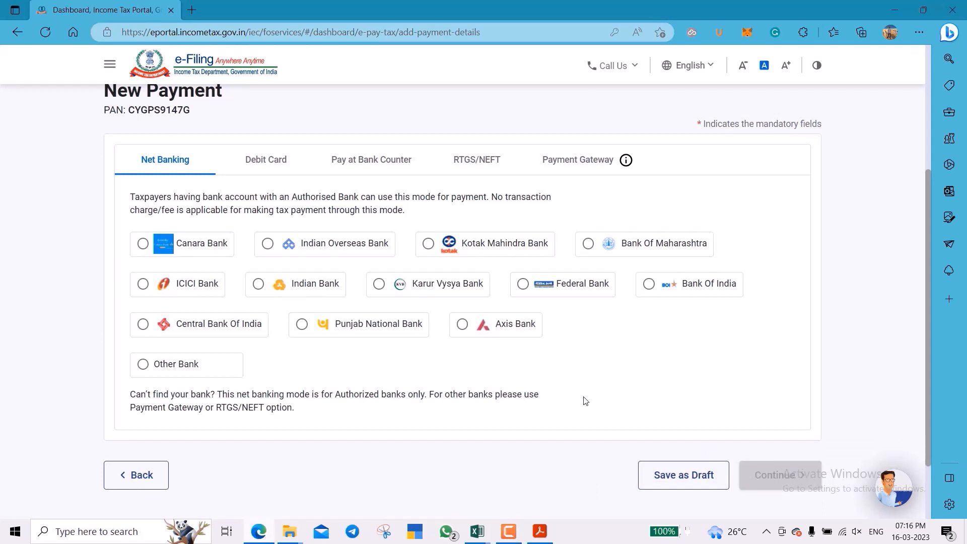
click(540, 532)
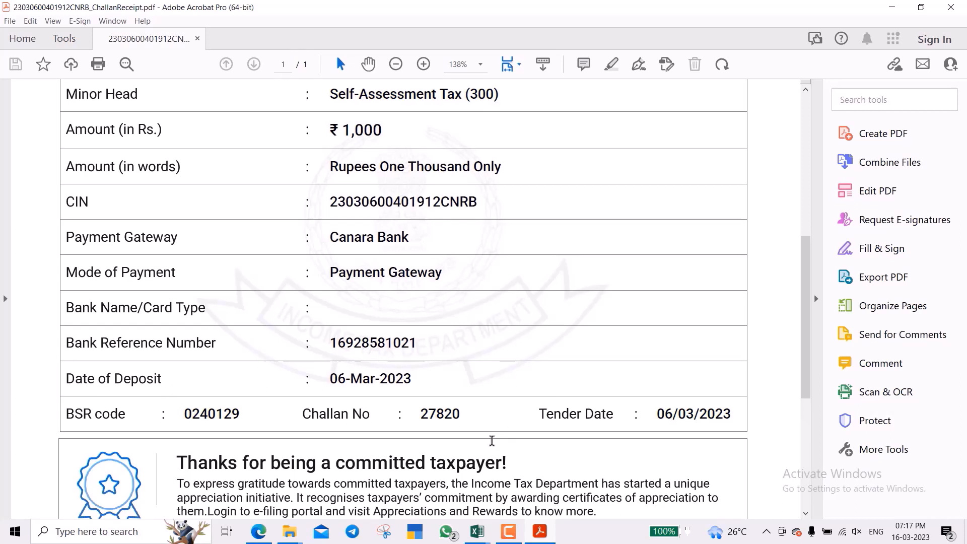
Switch from the Acrobat receipt to the ITR1_AY 2021-22 workbook's Part B ATI sheet.
click(508, 531)
click(485, 532)
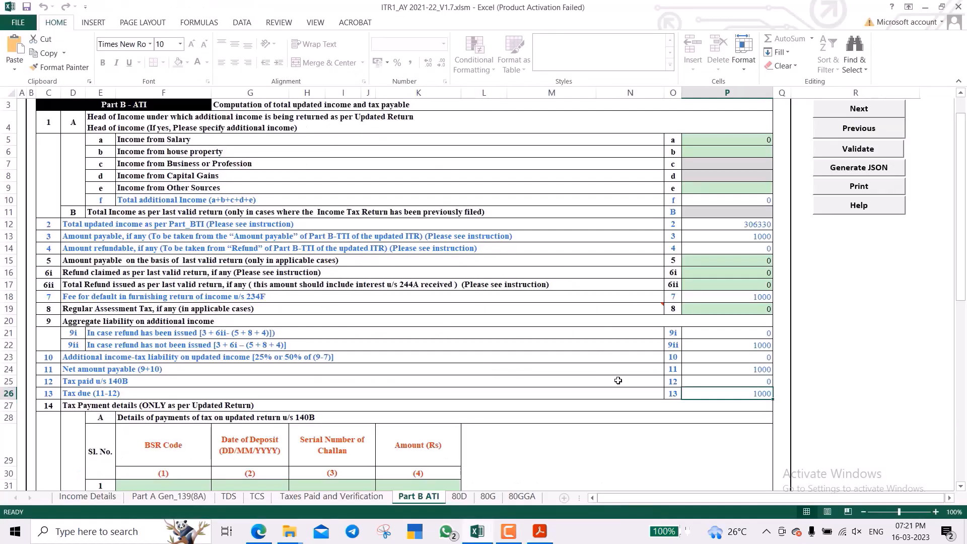
Enter BSR code 0240129 and deposit date 06/03/2023 from the receipt into the first challan row.
scroll(625, 384, down, 3)
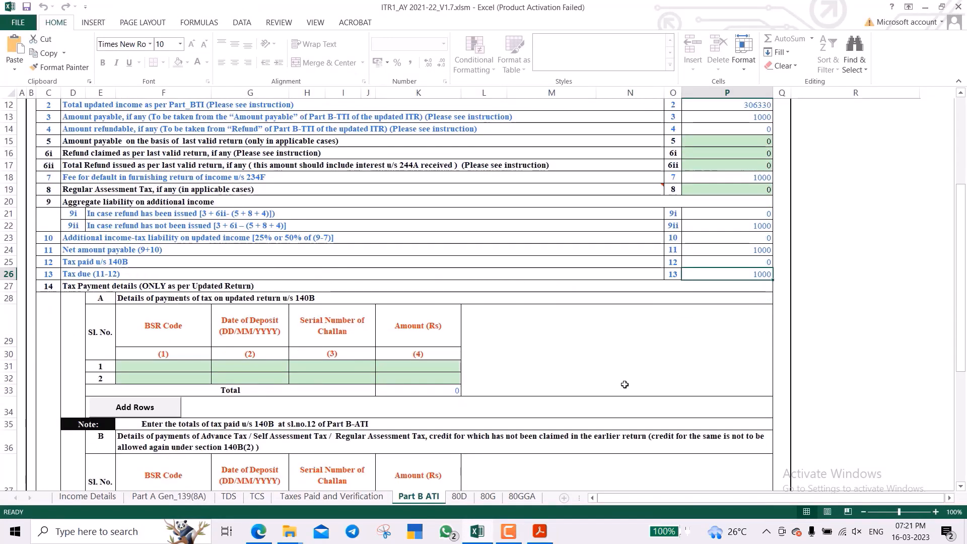
click(172, 369)
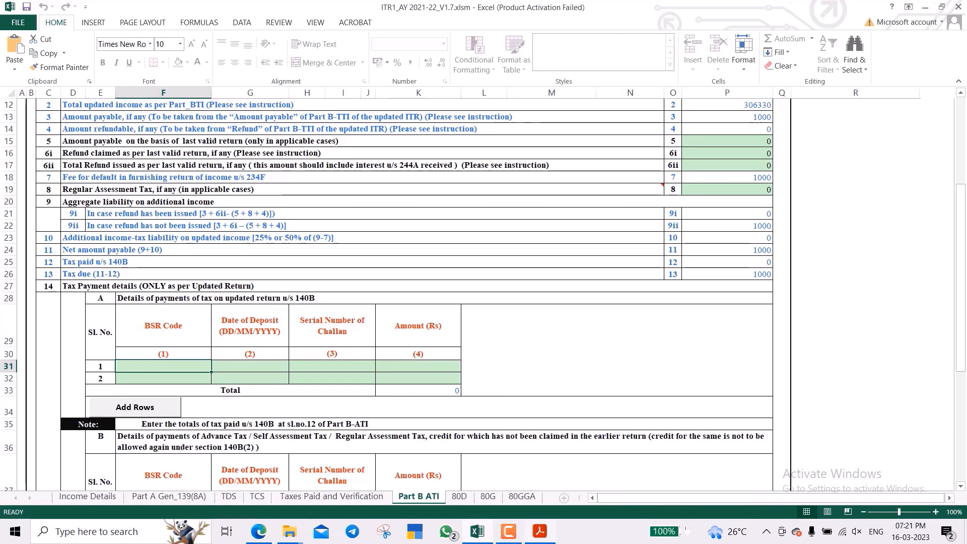
click(539, 531)
key(alt+Tab)
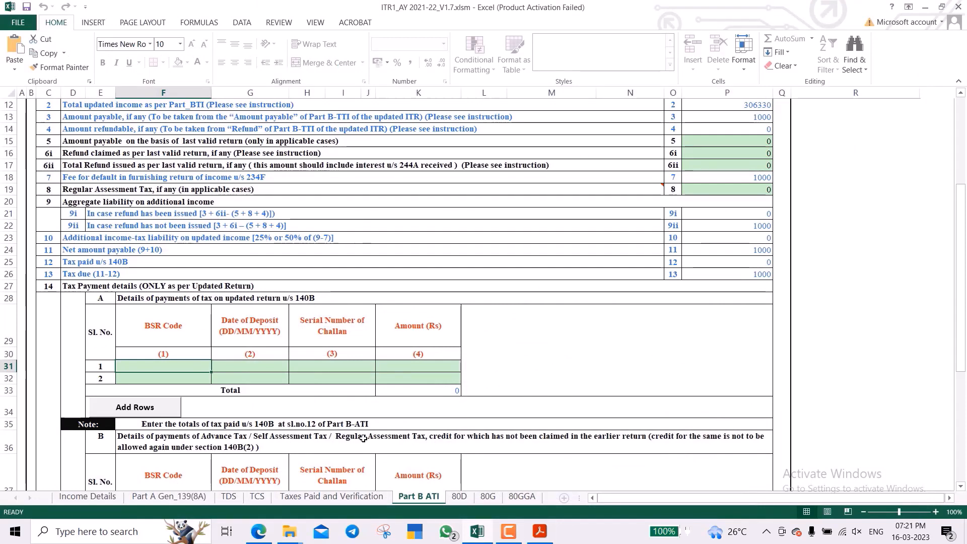
text(0240129)
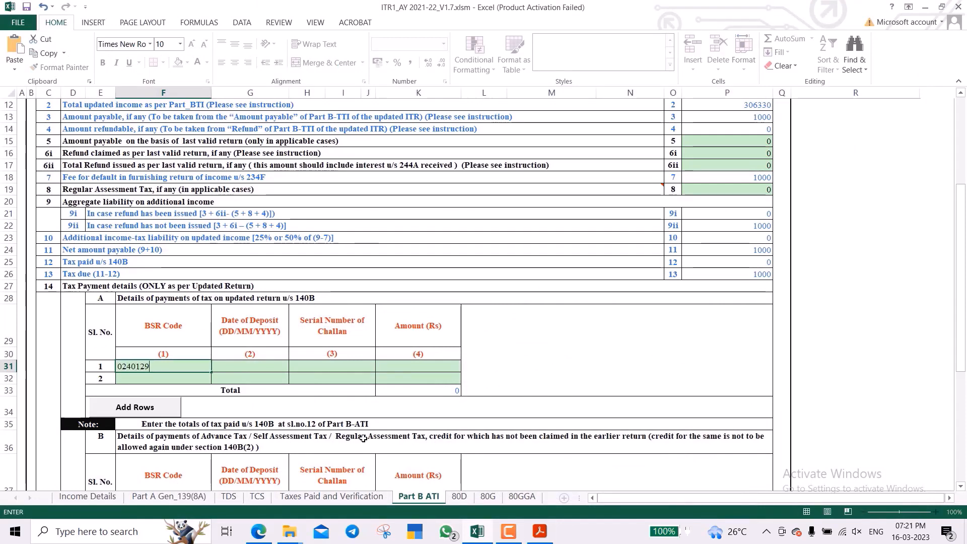
key(Tab)
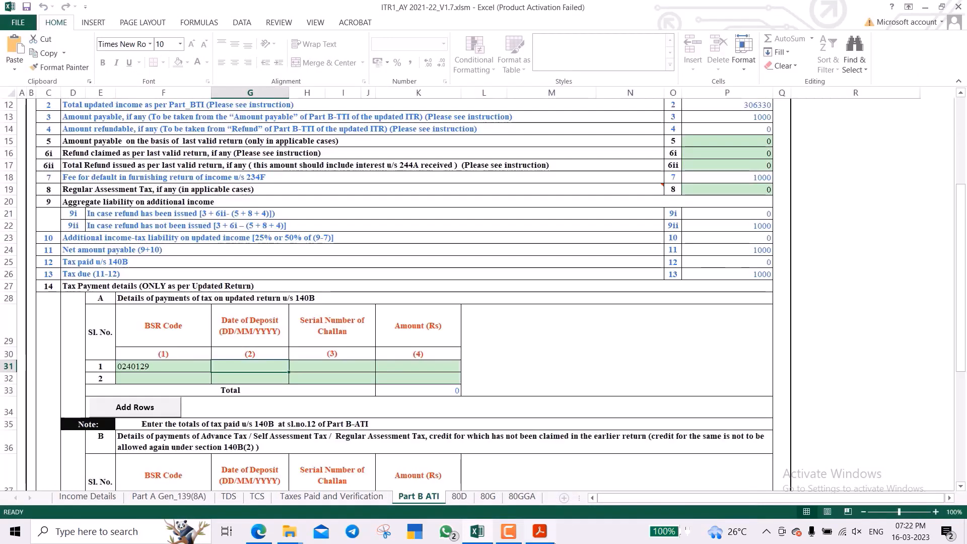
click(538, 536)
key(alt+Tab)
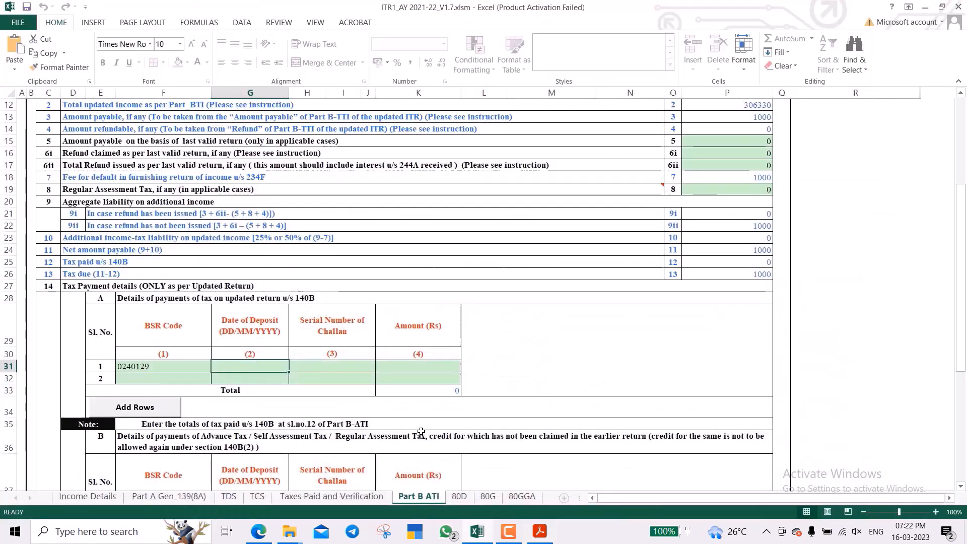
text(06/03)
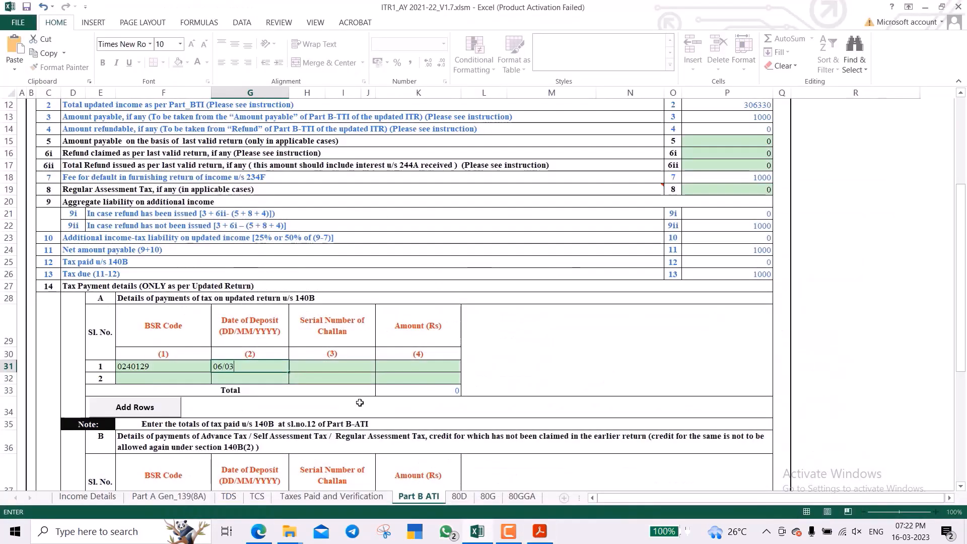
text(/2023)
key(Return)
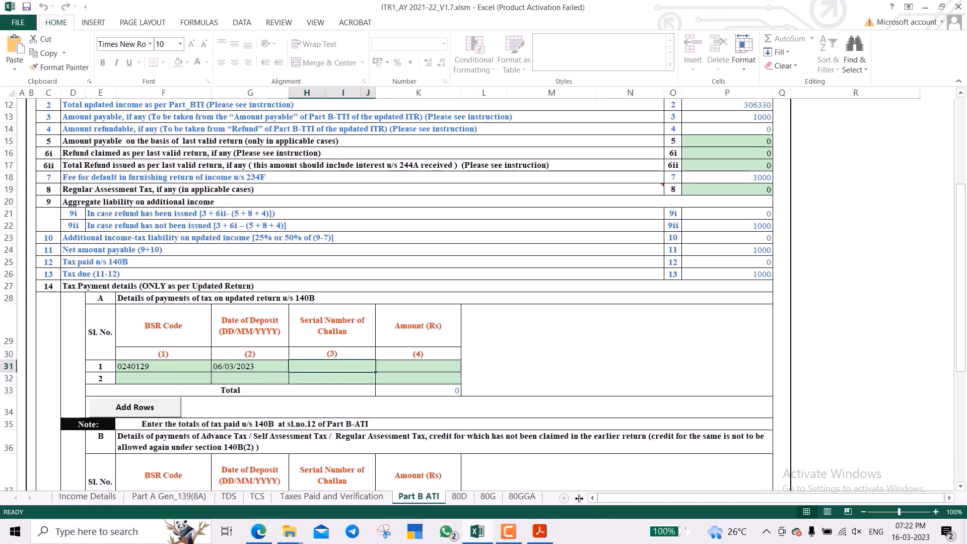
click(550, 540)
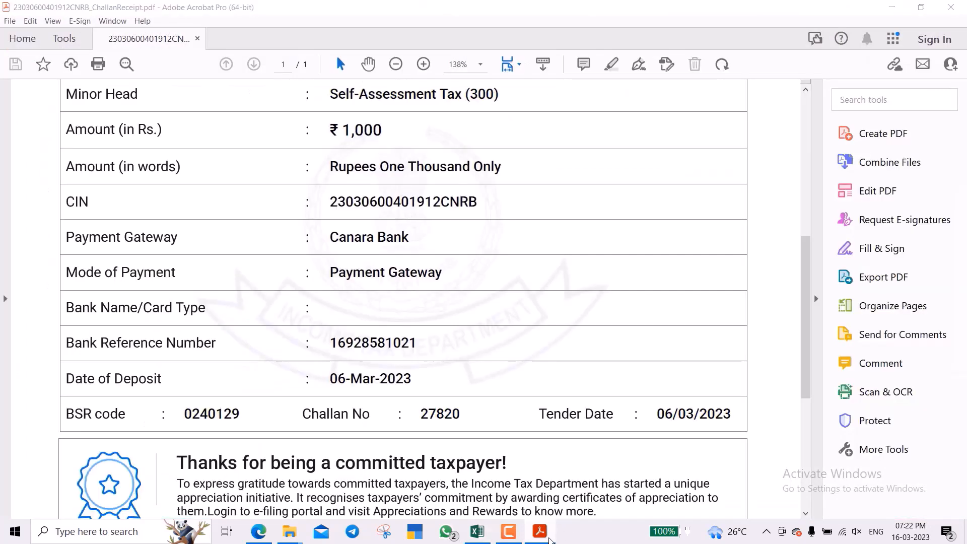
click(551, 540)
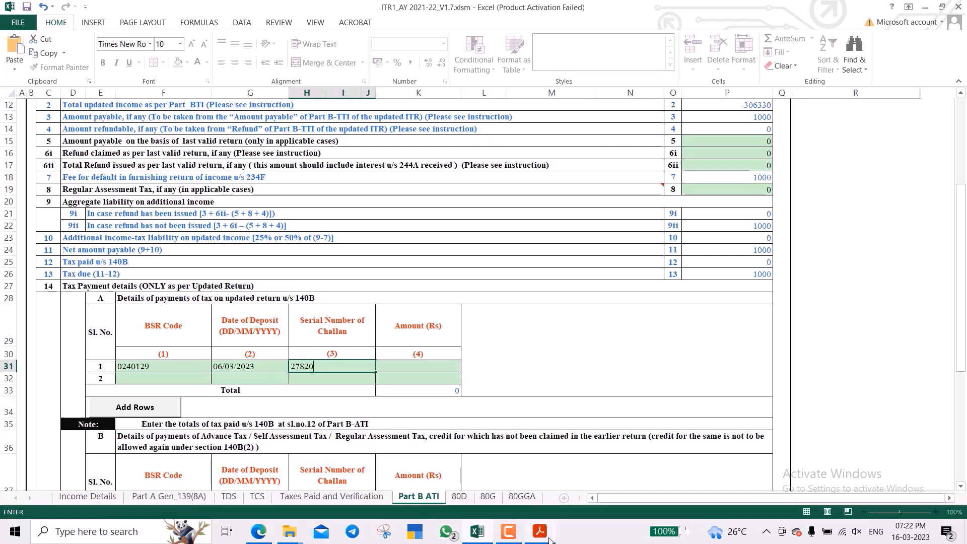
click(395, 366)
text(10)
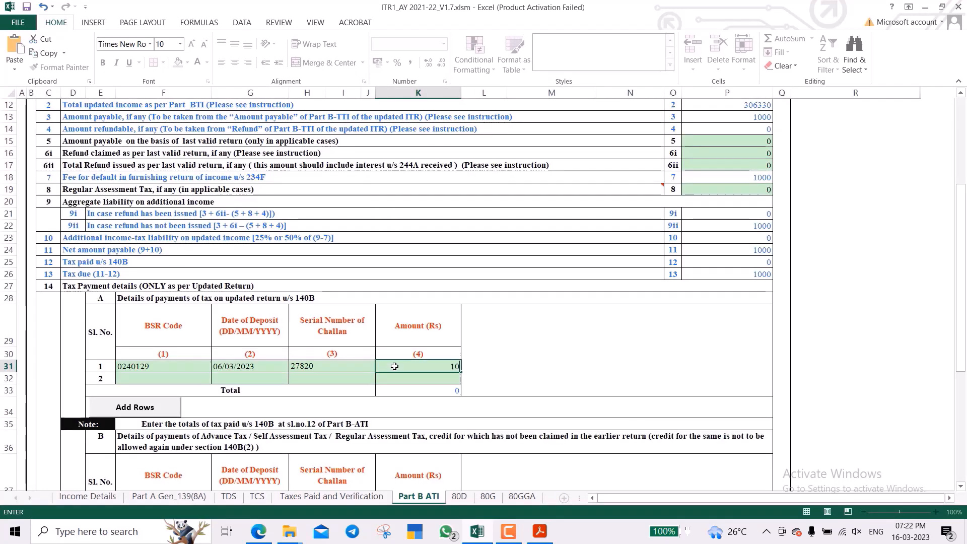
text(00\)
key(Return)
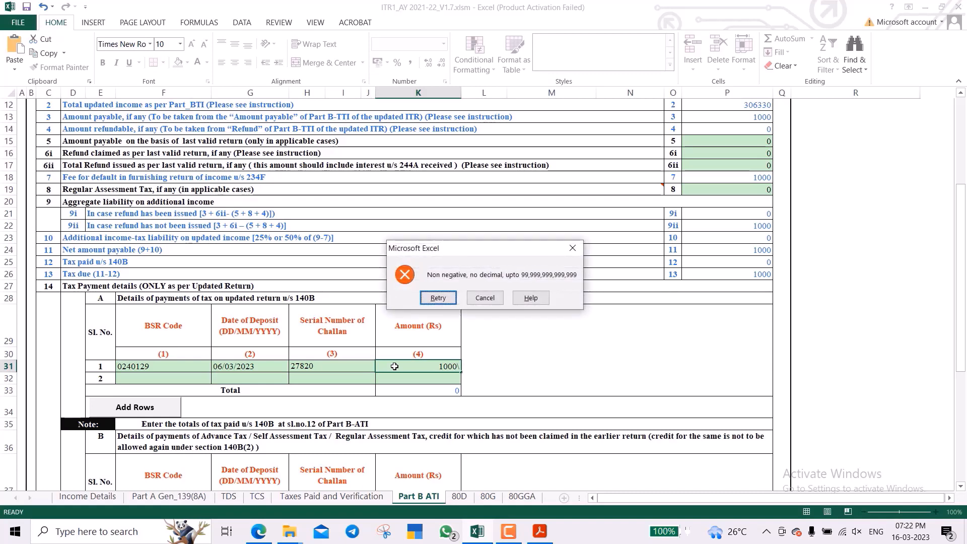
key(Escape)
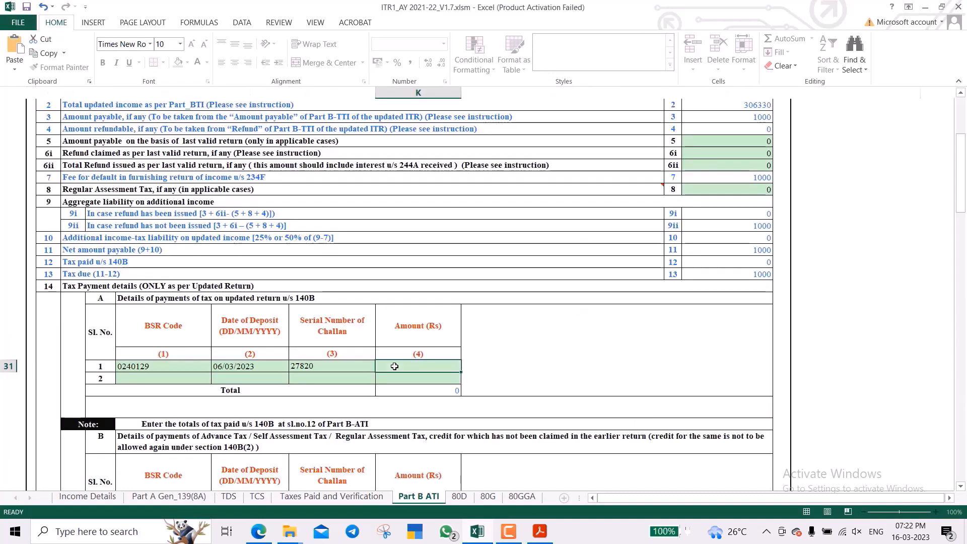
text(1000)
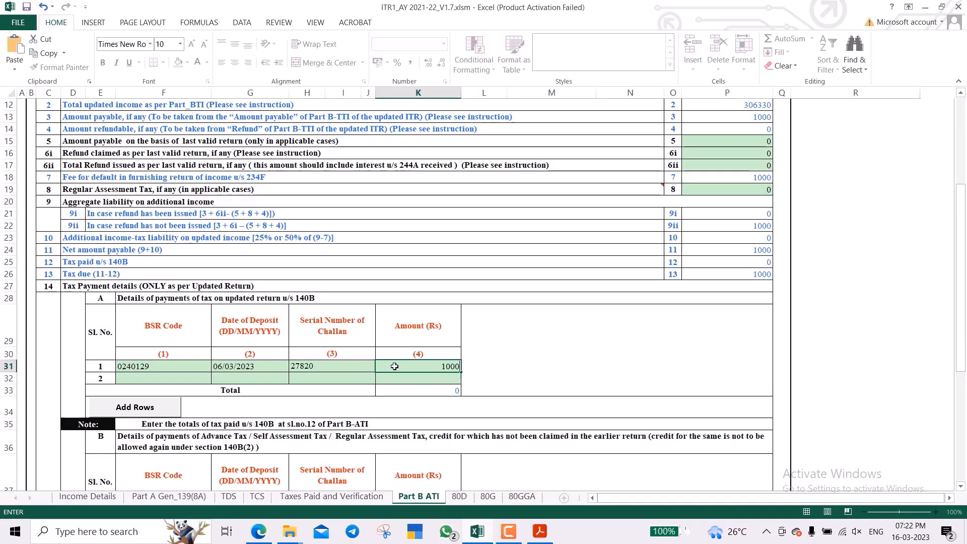
key(Return)
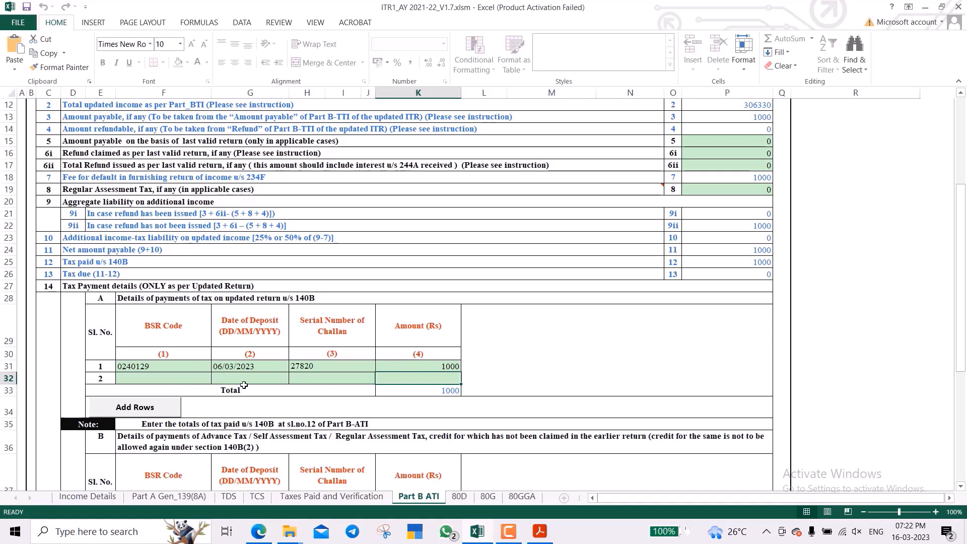
click(583, 252)
Check that Tax paid u/s 140B shows 1000 in the Part B ATI summary.
click(585, 256)
key(Down)
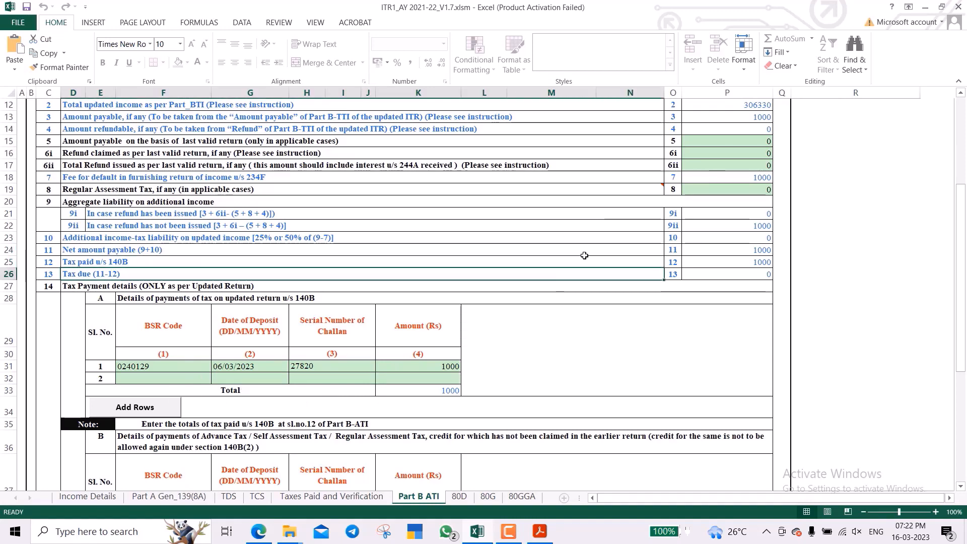
key(Up)
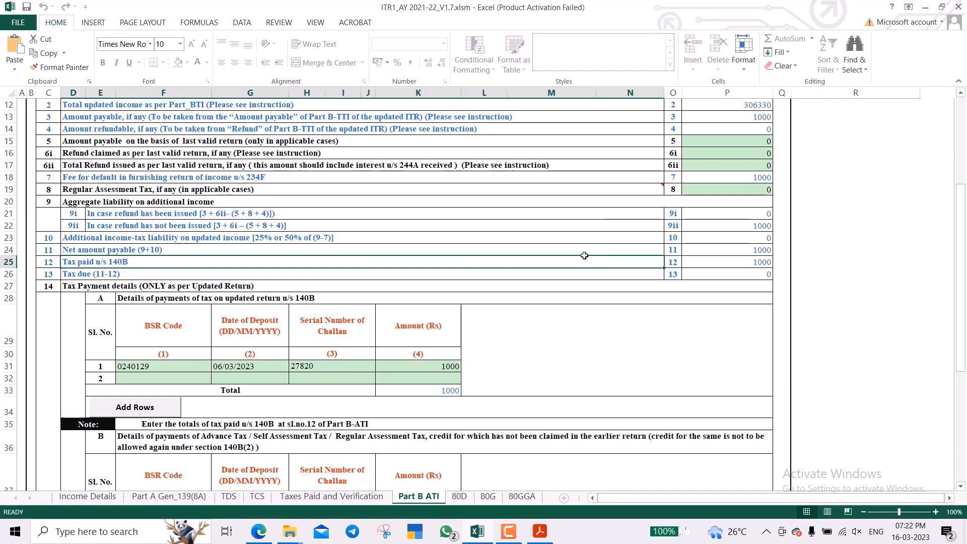
key(Right)
key(Right)
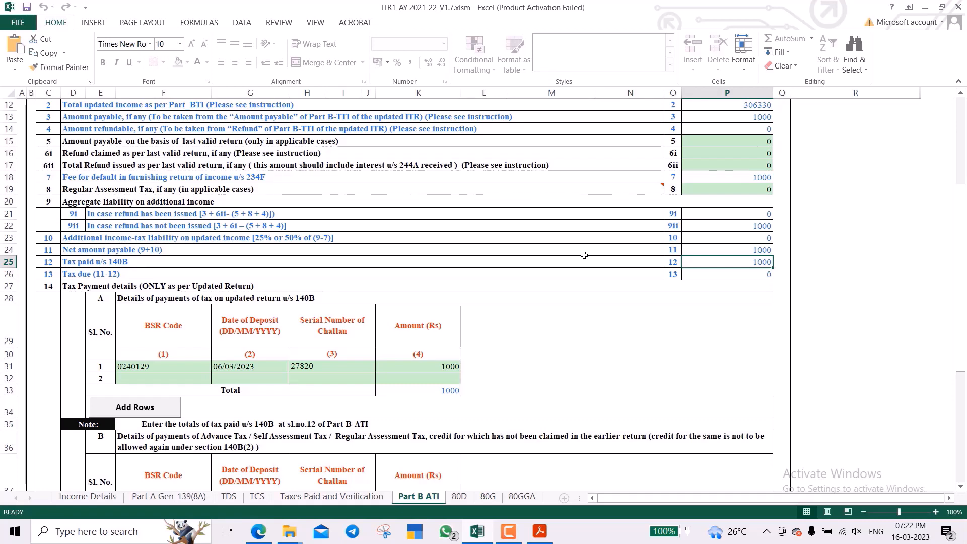
scroll(584, 255, down, 5)
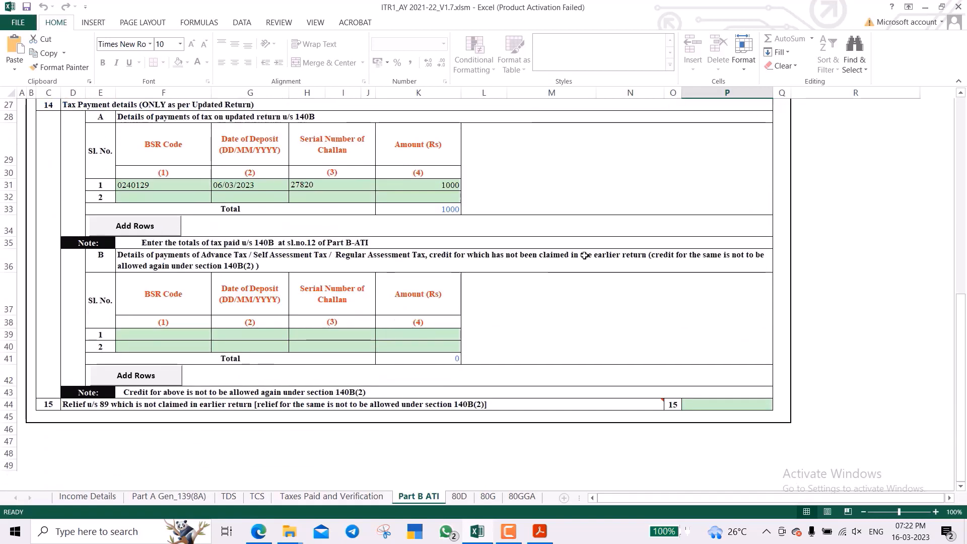
Recalculate tax on Income Details, confirm Tax due is 0, then return to Income Details.
click(95, 500)
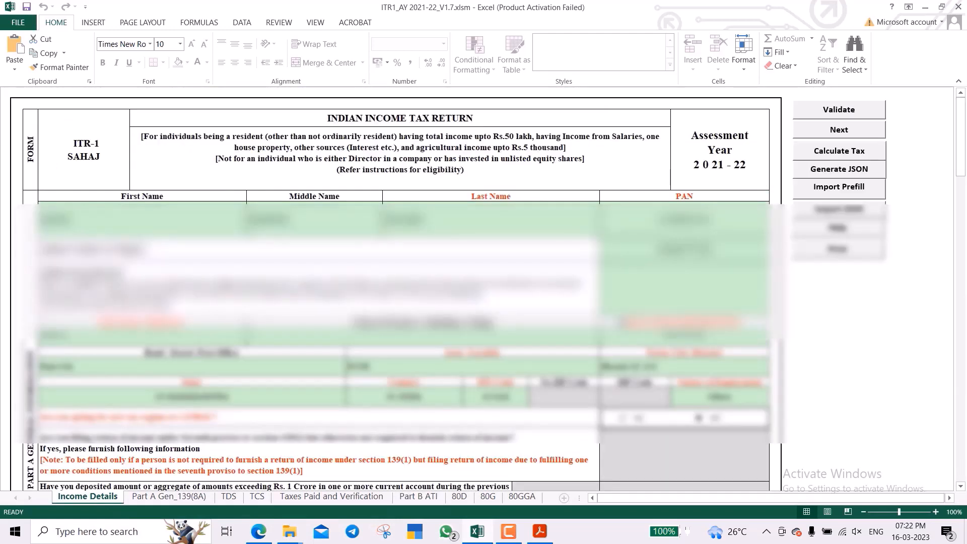
click(864, 157)
click(419, 497)
scroll(582, 331, up, 9)
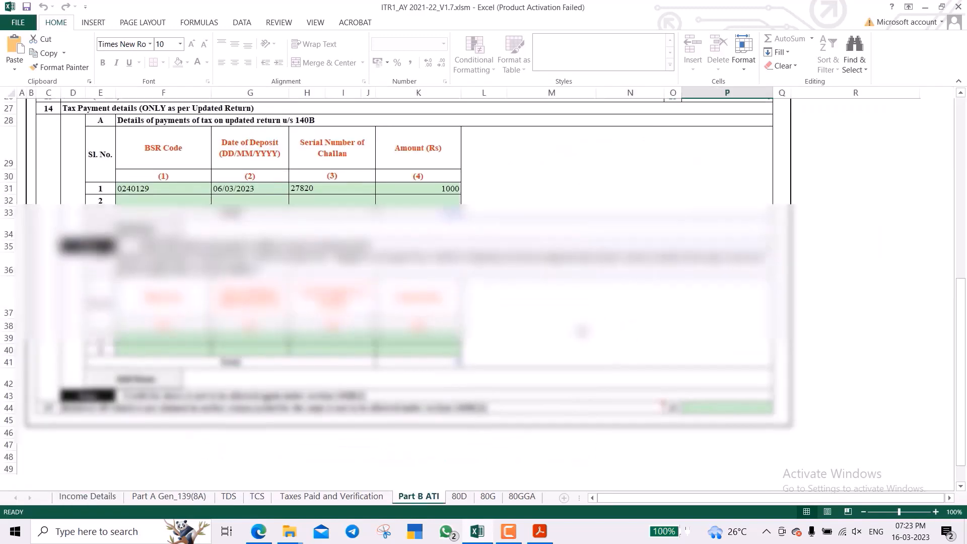
click(694, 414)
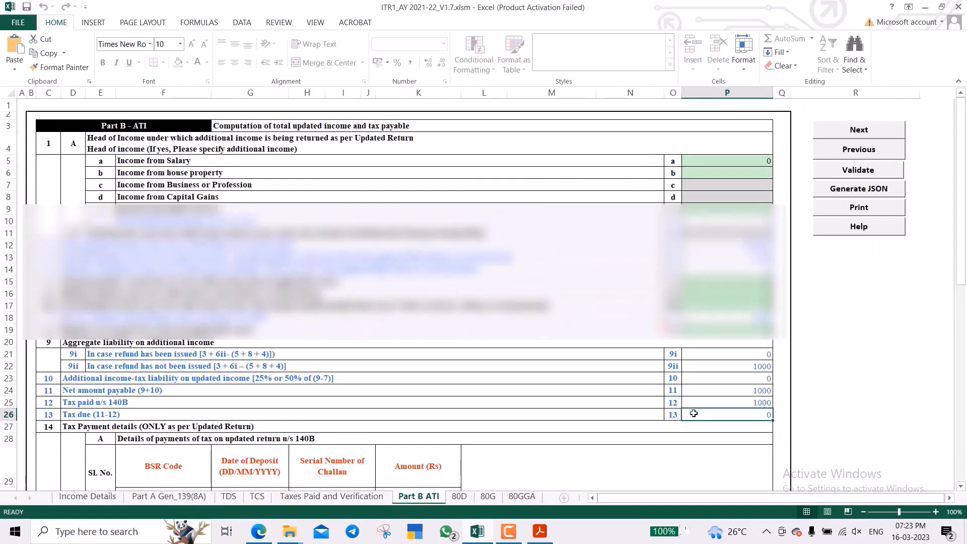
click(87, 496)
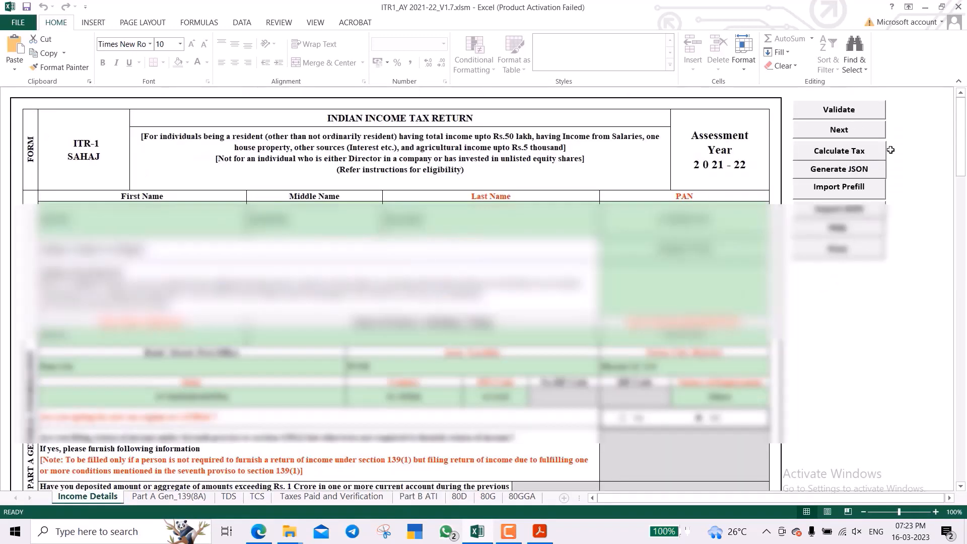
Generate the return JSON, dismiss the alerts, and save it into the ITR1_AY 2021-22_V1.7 folder.
click(839, 169)
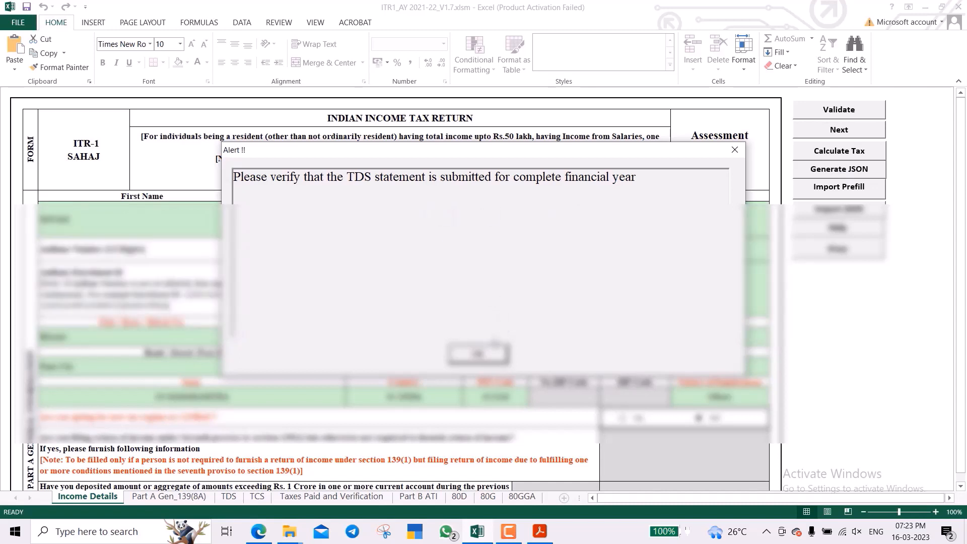
click(480, 354)
click(486, 356)
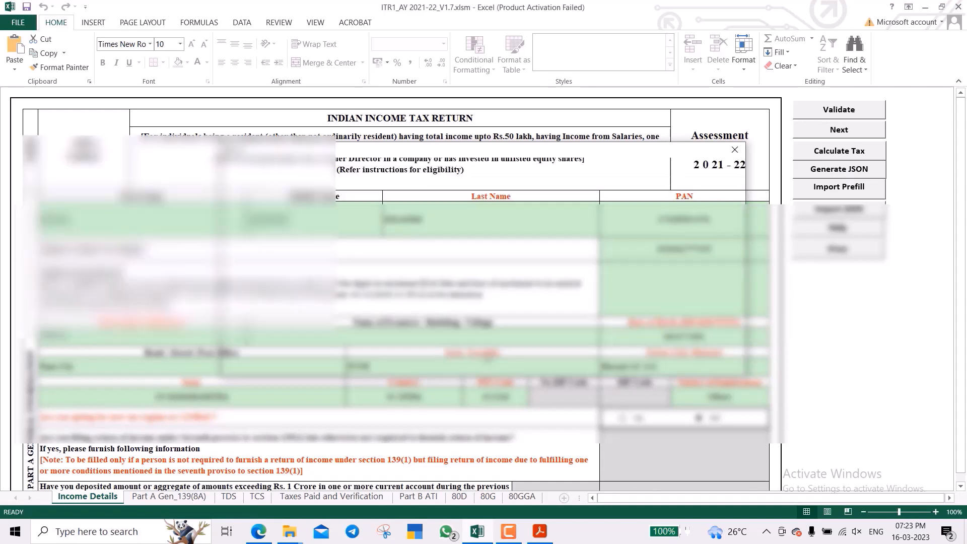
click(480, 355)
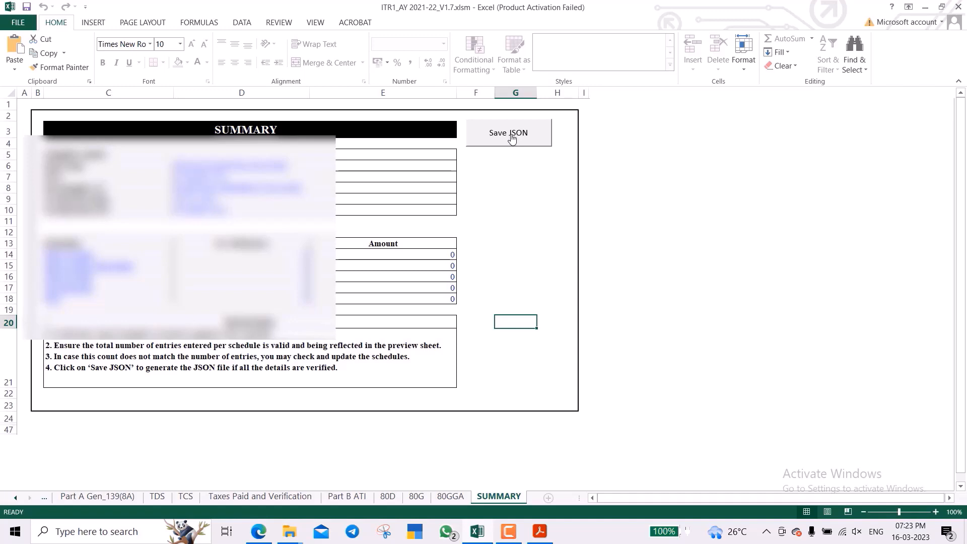
click(511, 137)
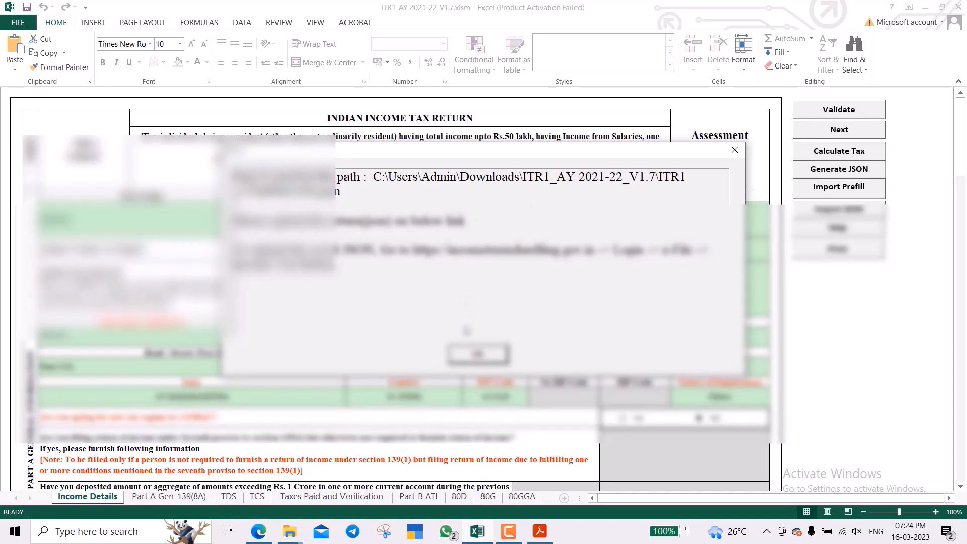
click(478, 354)
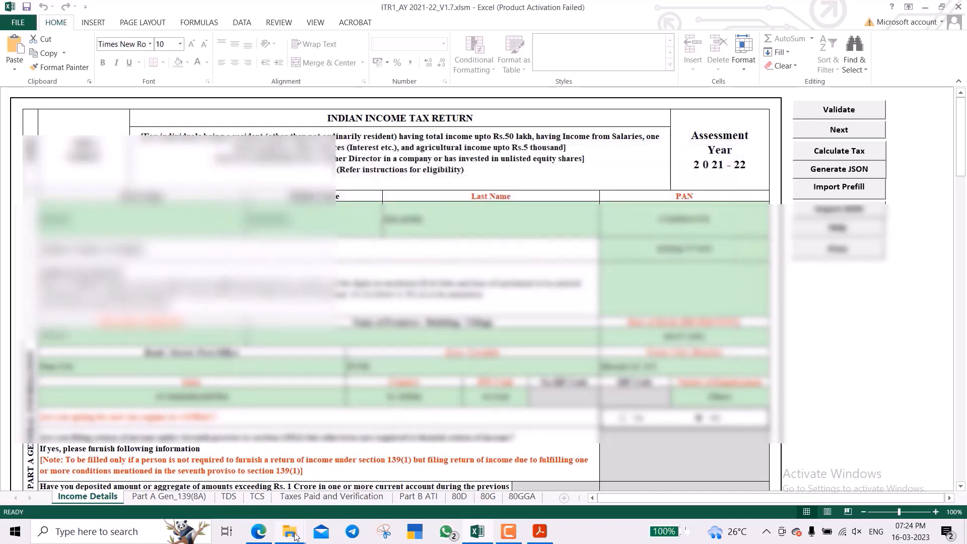
Open the ITR1_AY 2021-22_V1.7 folder in Downloads and select the newly saved 6 KB JSON file.
mouse_move(290, 531)
click(421, 473)
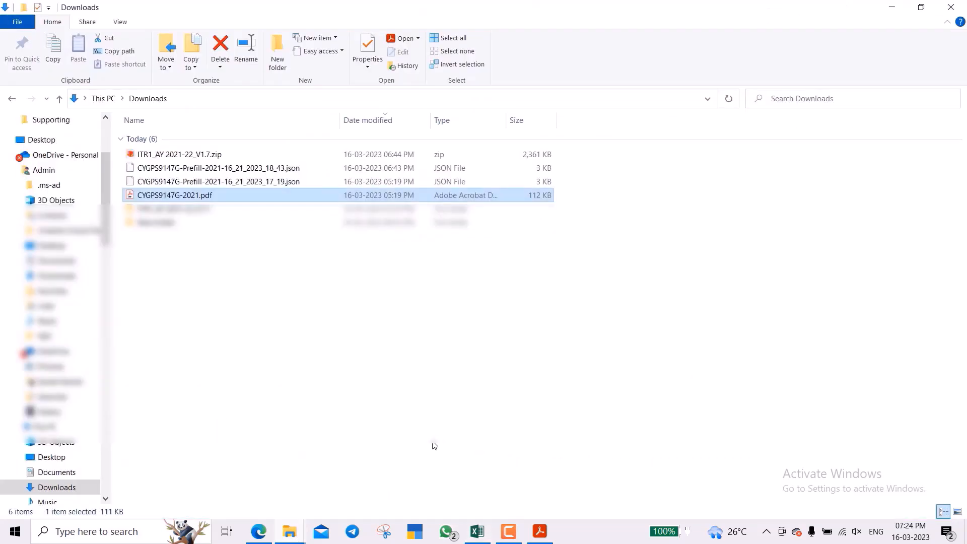
key(Down)
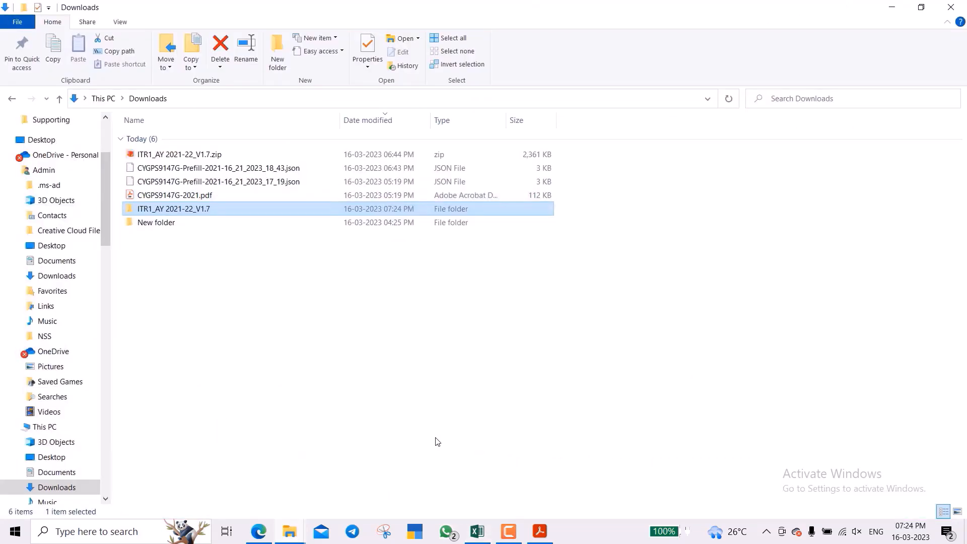
key(Return)
key(Down)
key(Up)
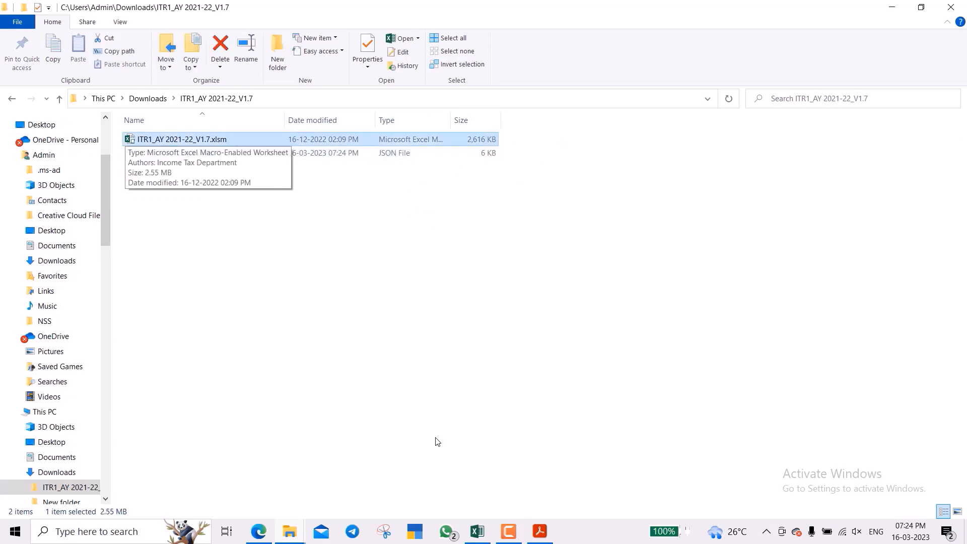
key(Down)
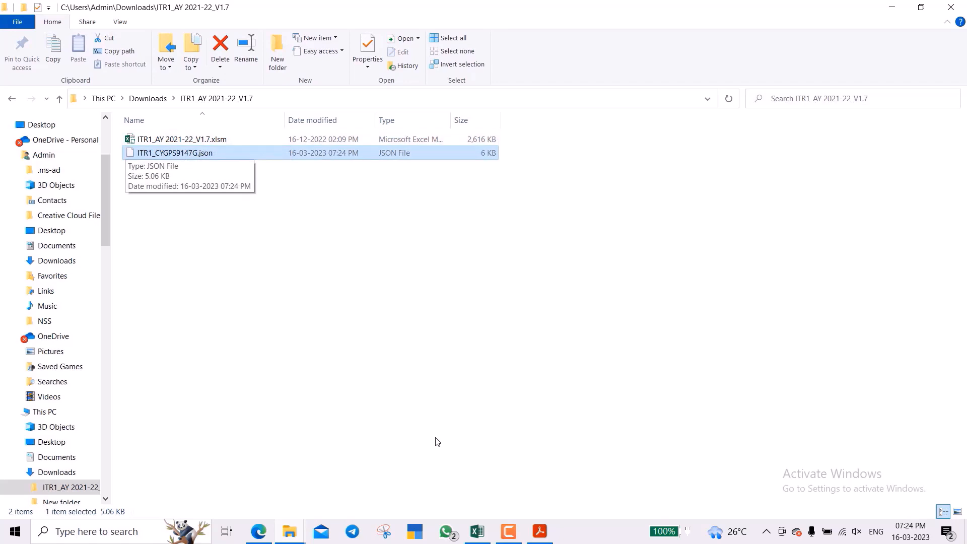
click(508, 532)
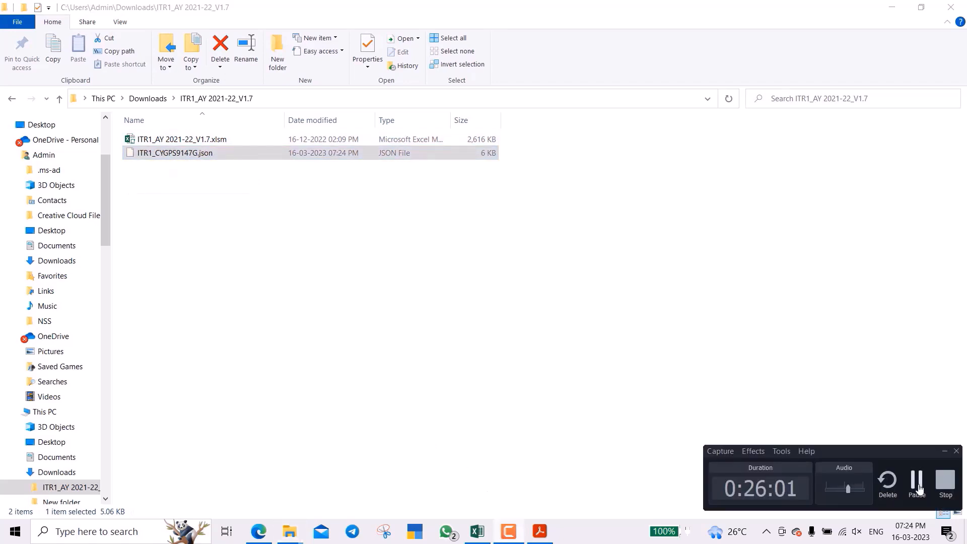
click(919, 487)
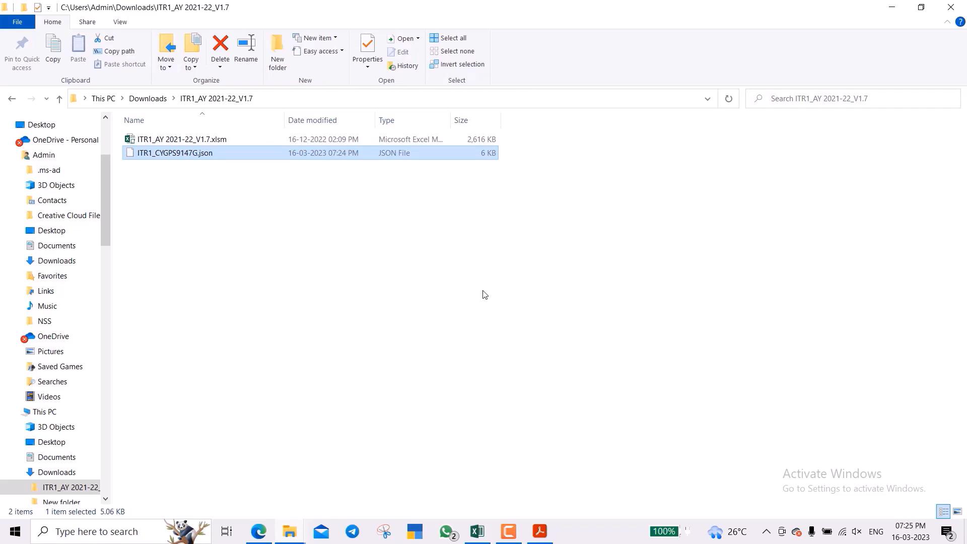
From the portal Dashboard, go to e-File > Income Tax Returns > File Income Tax Return.
click(261, 537)
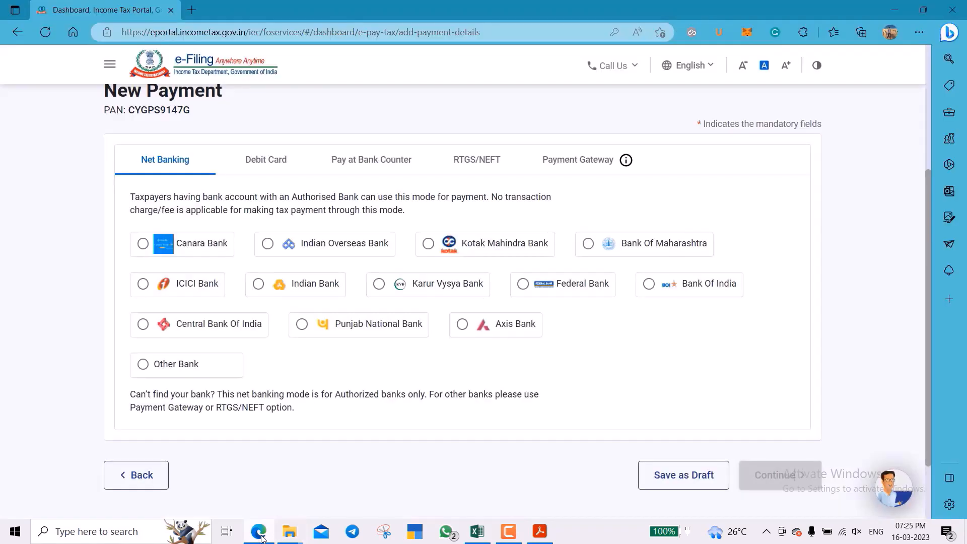
scroll(522, 357, up, 5)
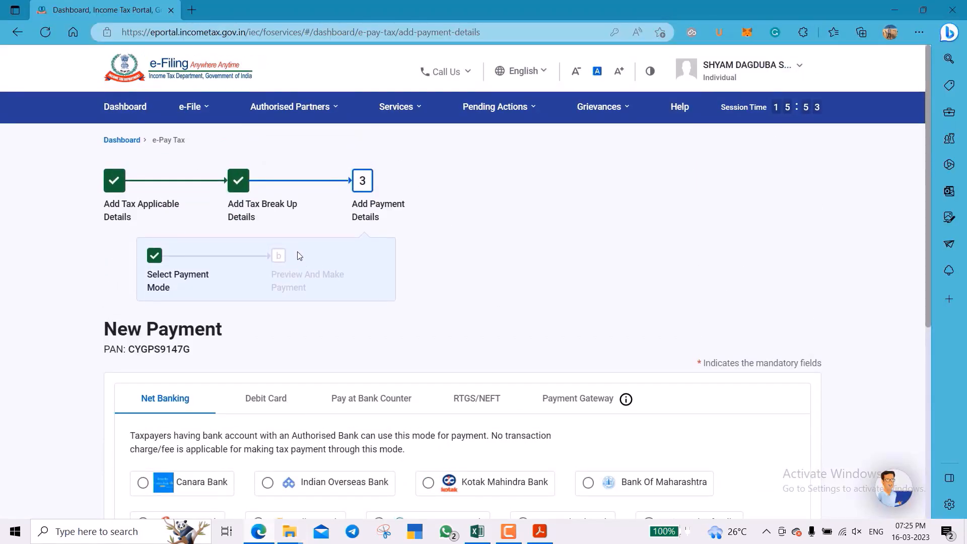
click(117, 101)
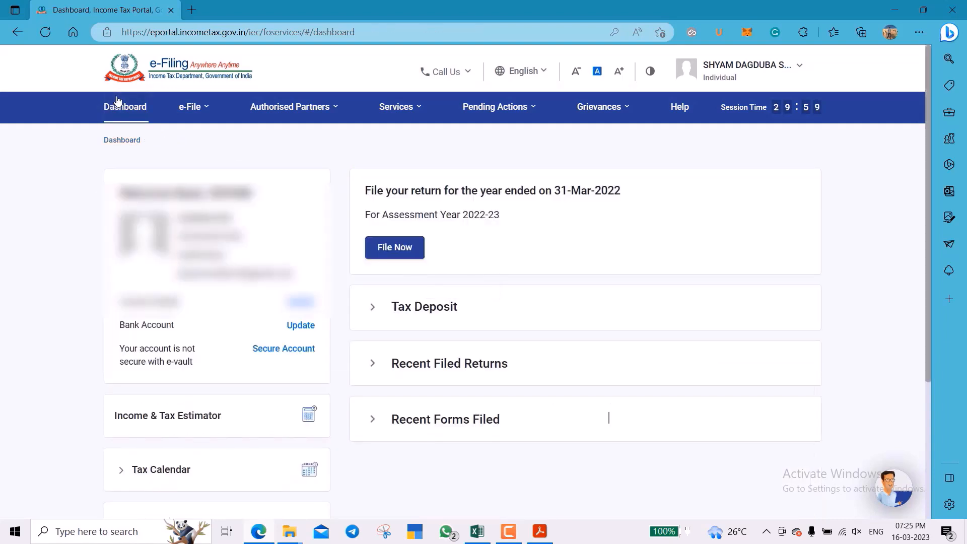
click(190, 107)
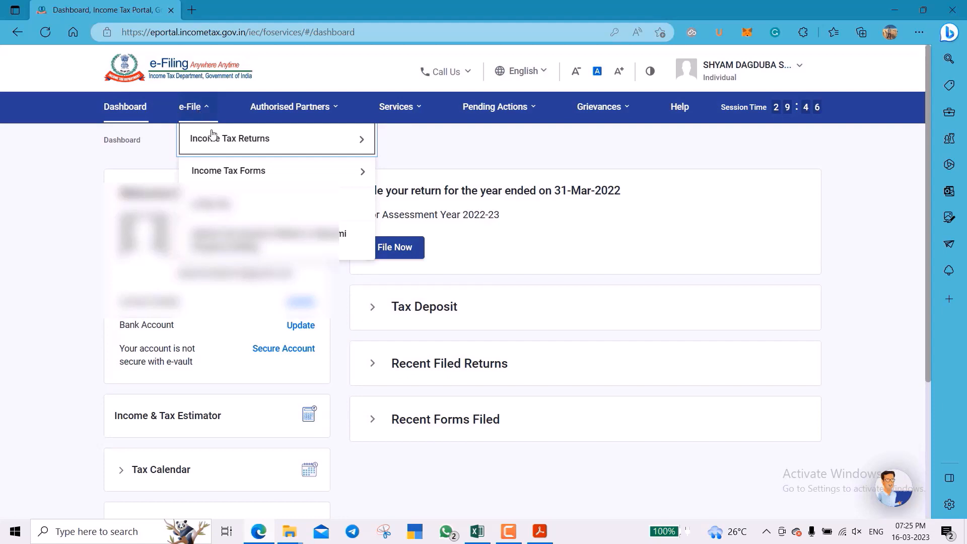
mouse_move(225, 138)
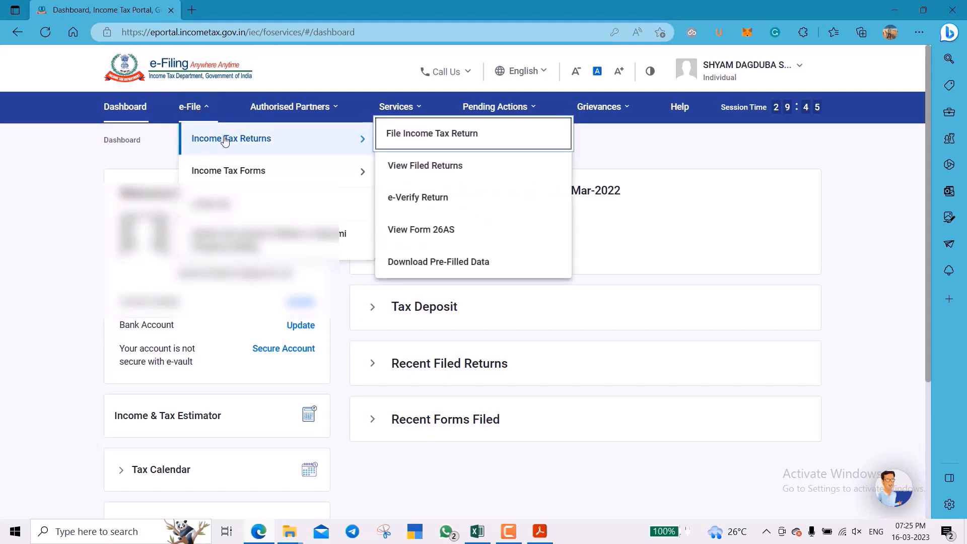
click(412, 138)
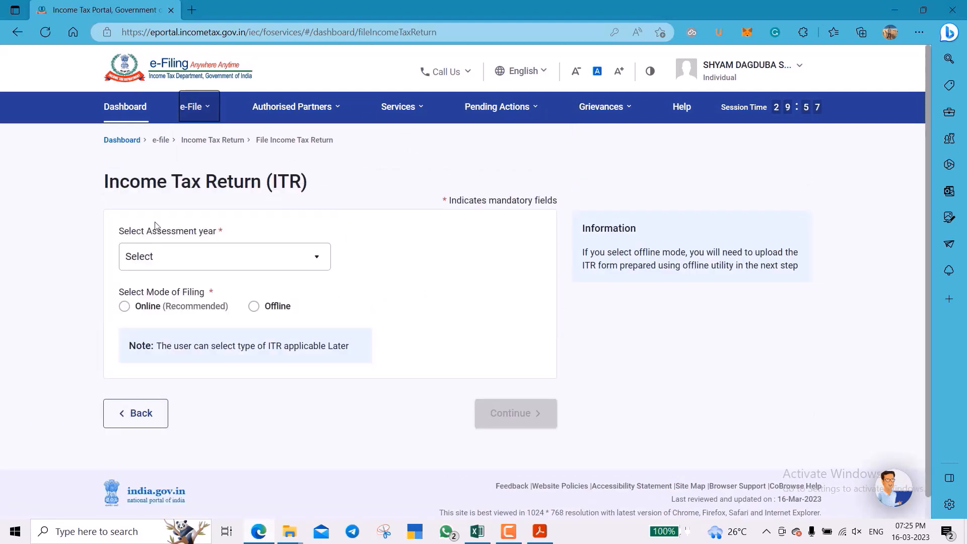
Choose A.Y. 2021-22, filing type 139(8A) - Updated Return, No for audit, and ITR-1.
click(230, 259)
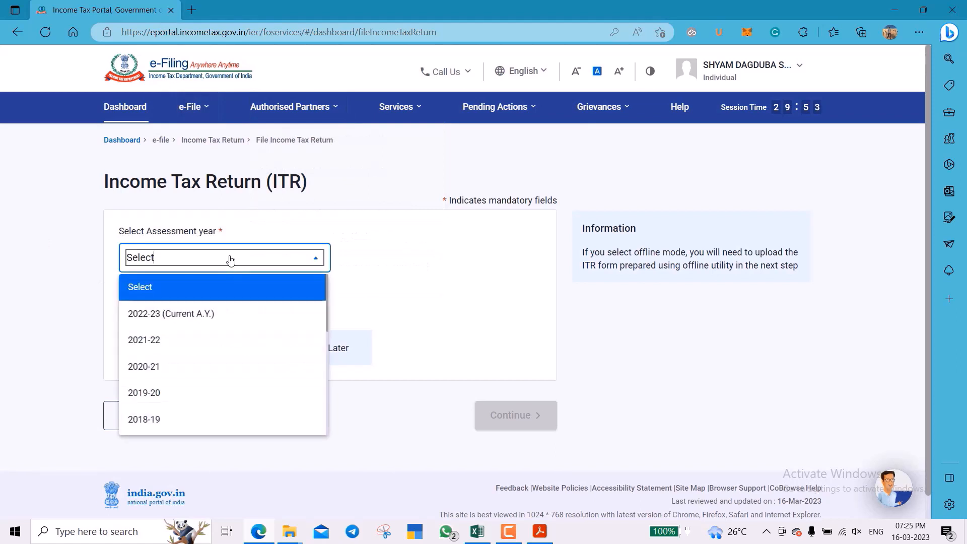
click(222, 341)
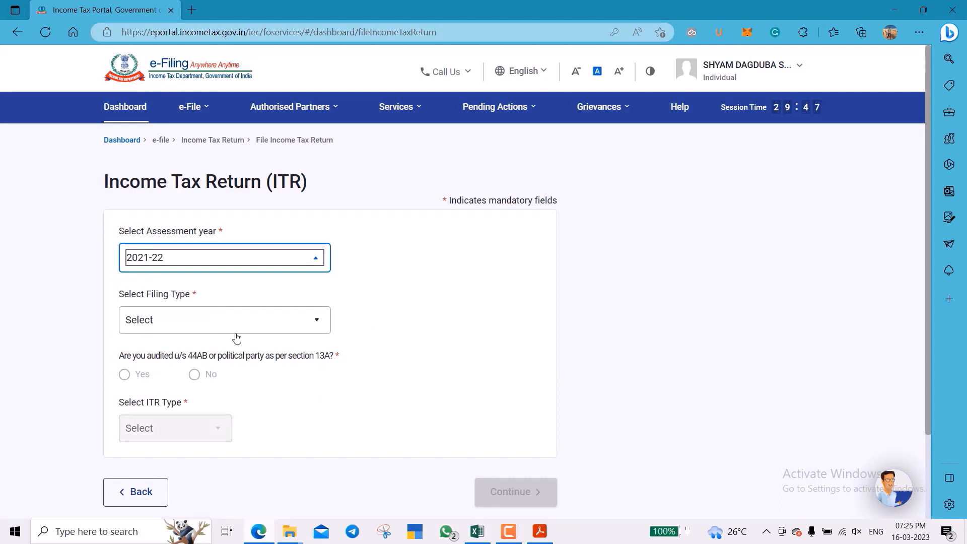
click(206, 324)
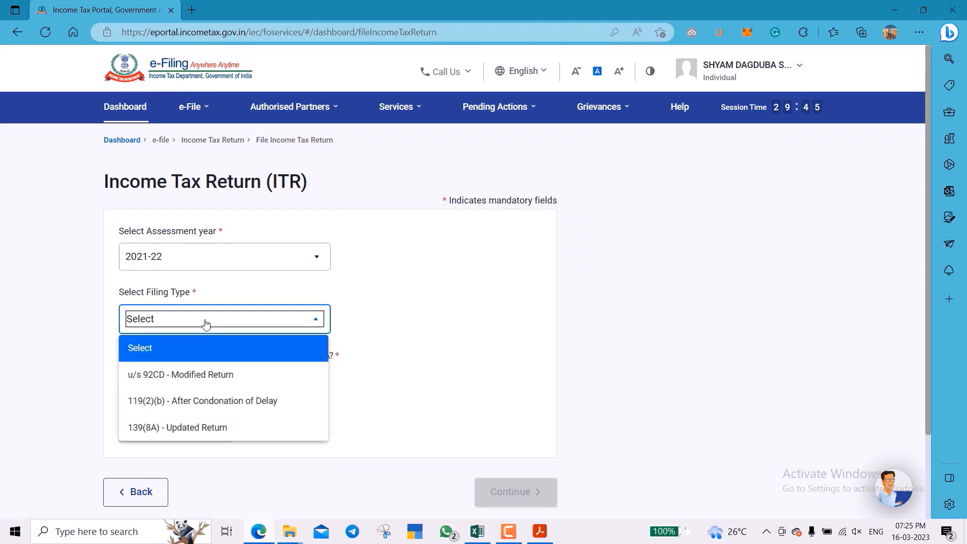
click(211, 428)
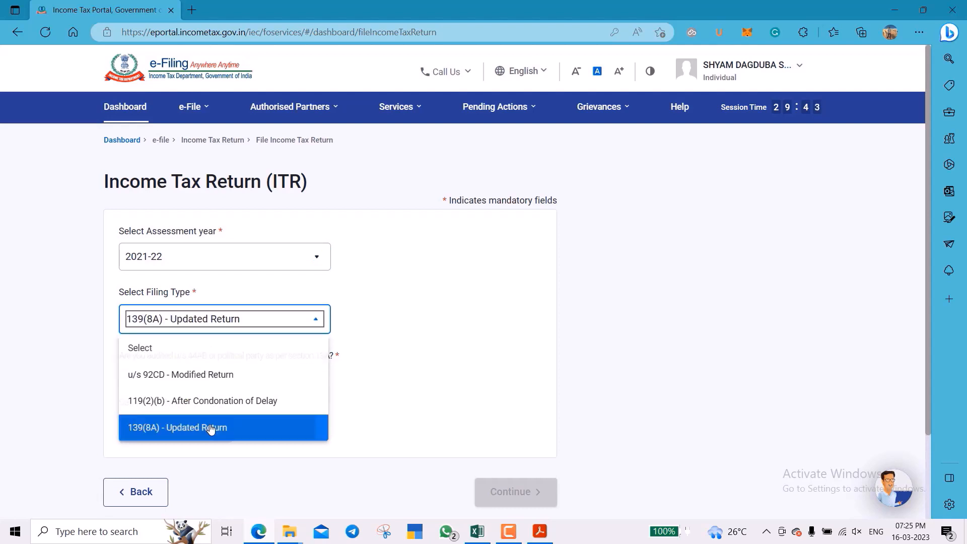
scroll(365, 384, down, 2)
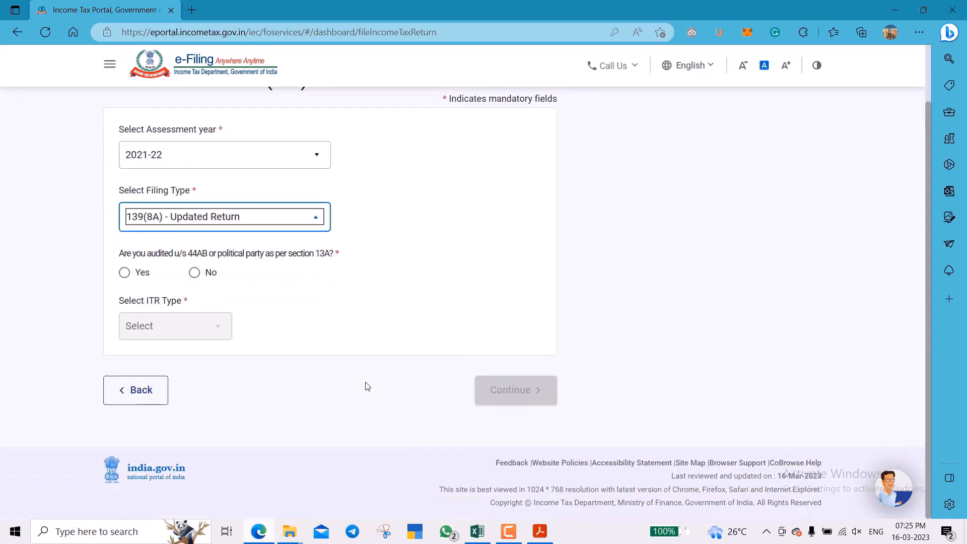
click(194, 272)
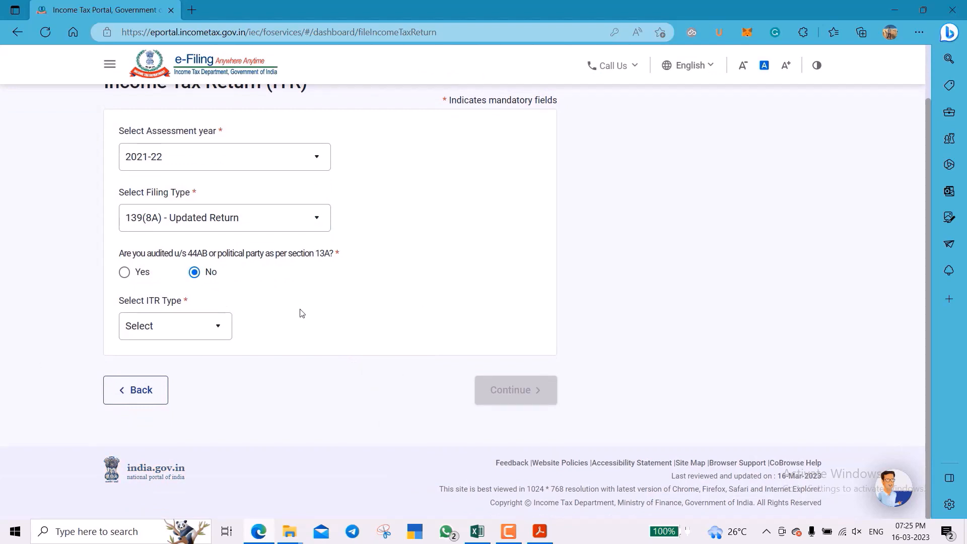
click(207, 336)
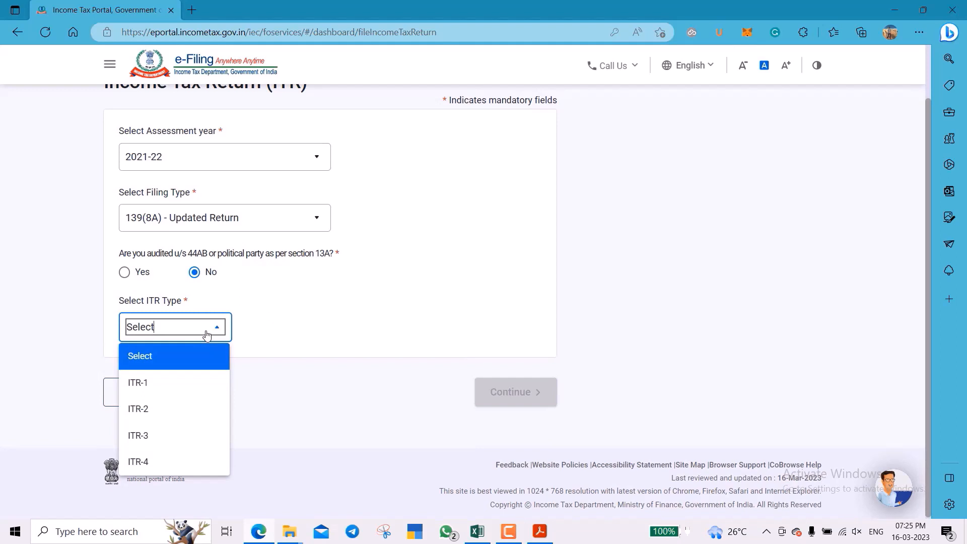
click(173, 387)
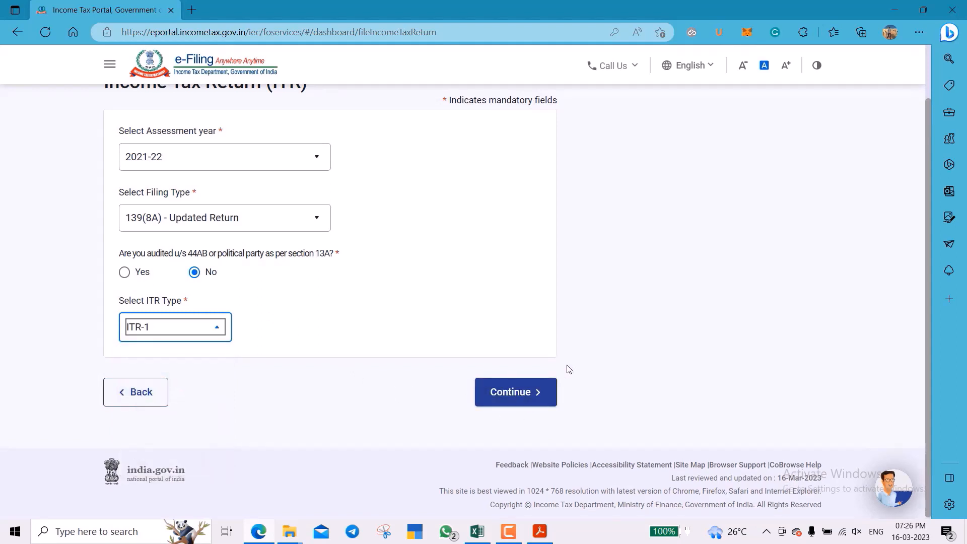
Continue and confirm acceptance of the 139(8A) updated-return conditions.
click(524, 394)
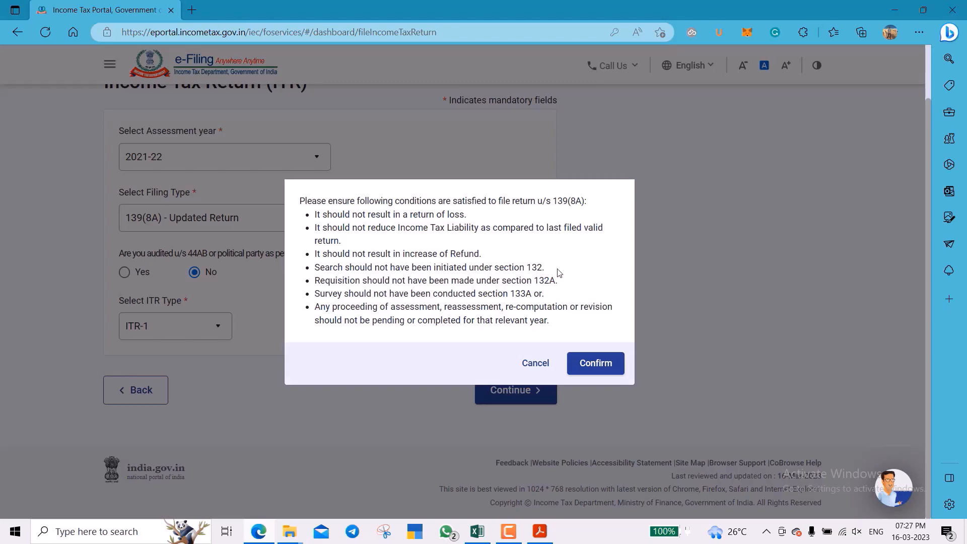
click(597, 365)
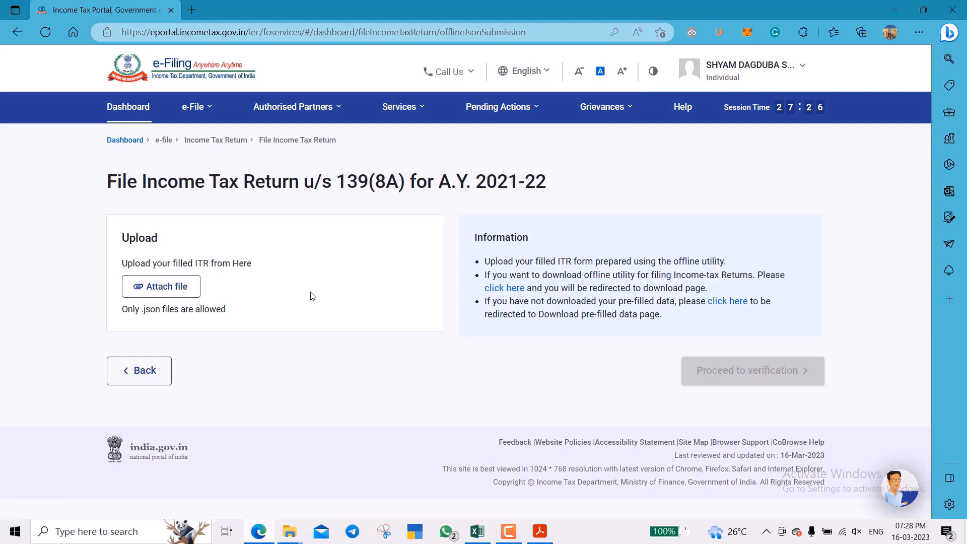
Attach the ITR-1 JSON from Downloads > ITR1_AY 2021-22_V1.7 and proceed to verification once validated.
click(172, 287)
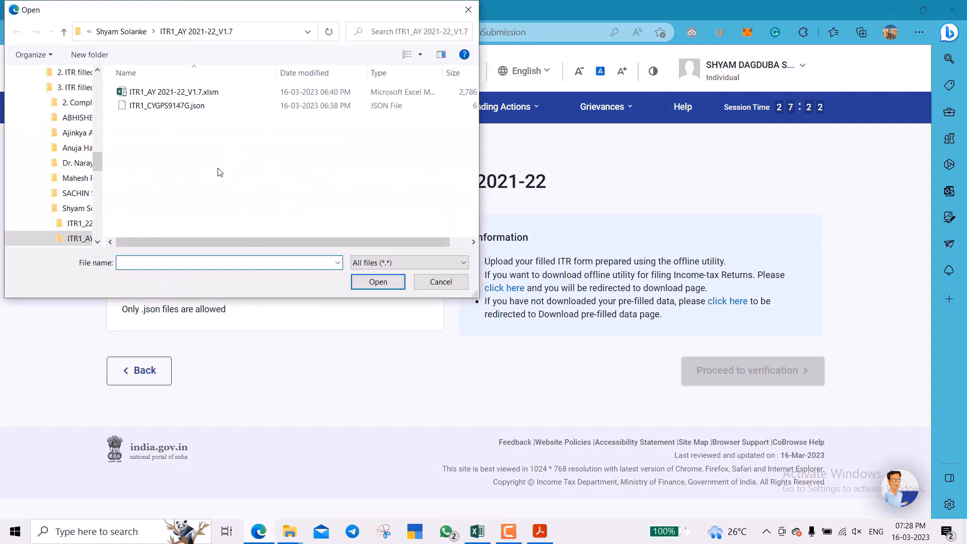
scroll(75, 151, up, 10)
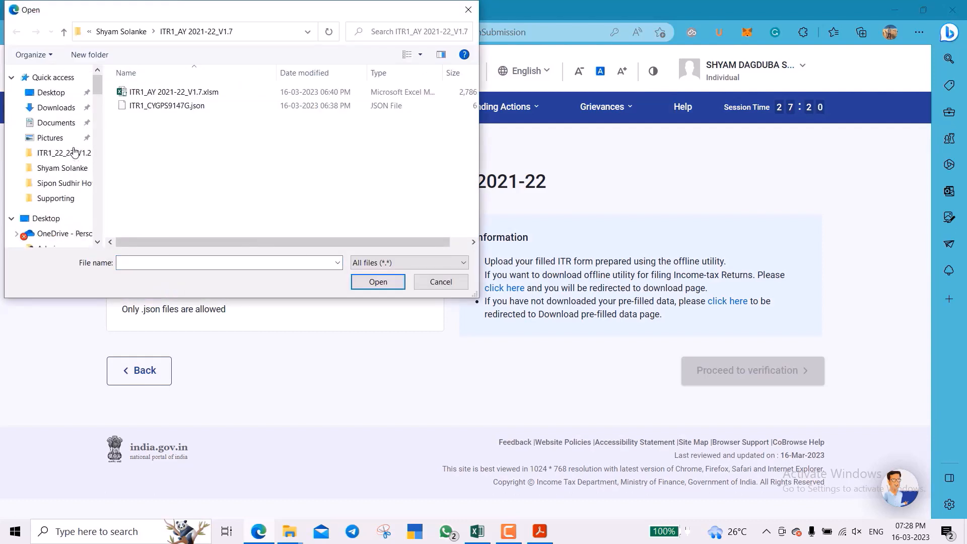
click(57, 108)
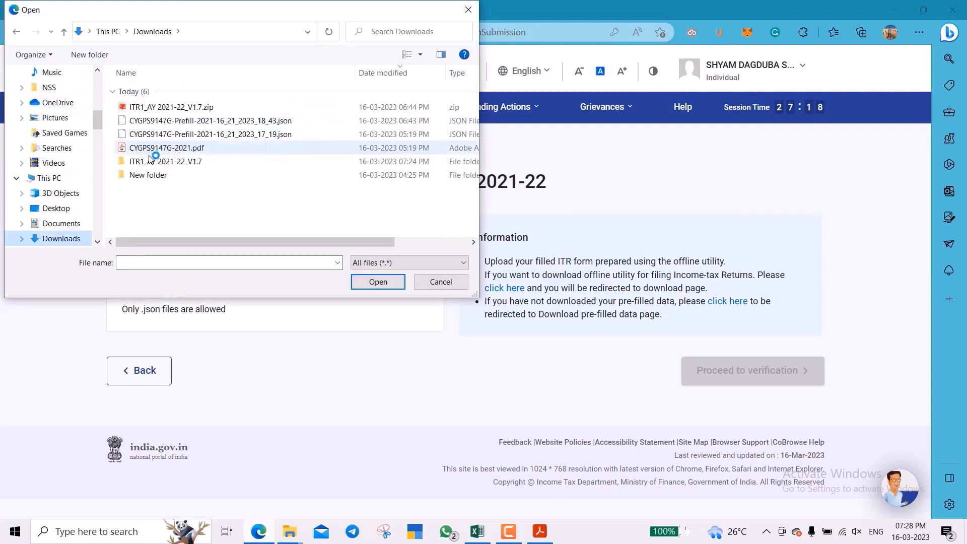
double_click(150, 166)
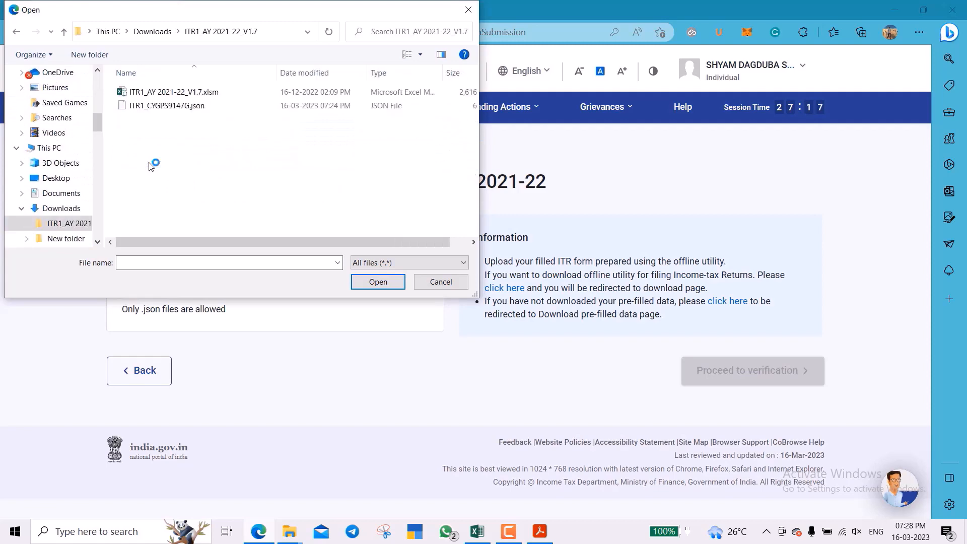
click(172, 106)
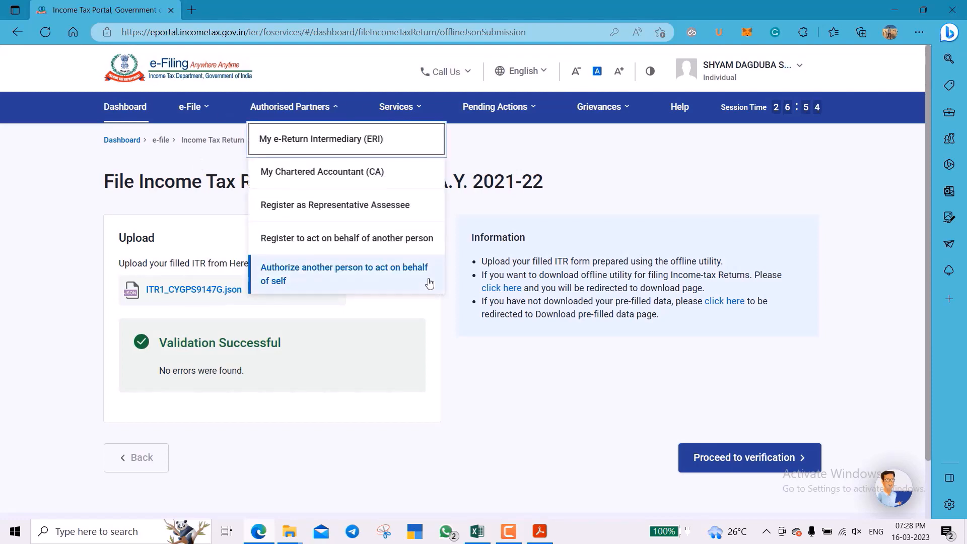
scroll(428, 280, down, 1)
click(756, 395)
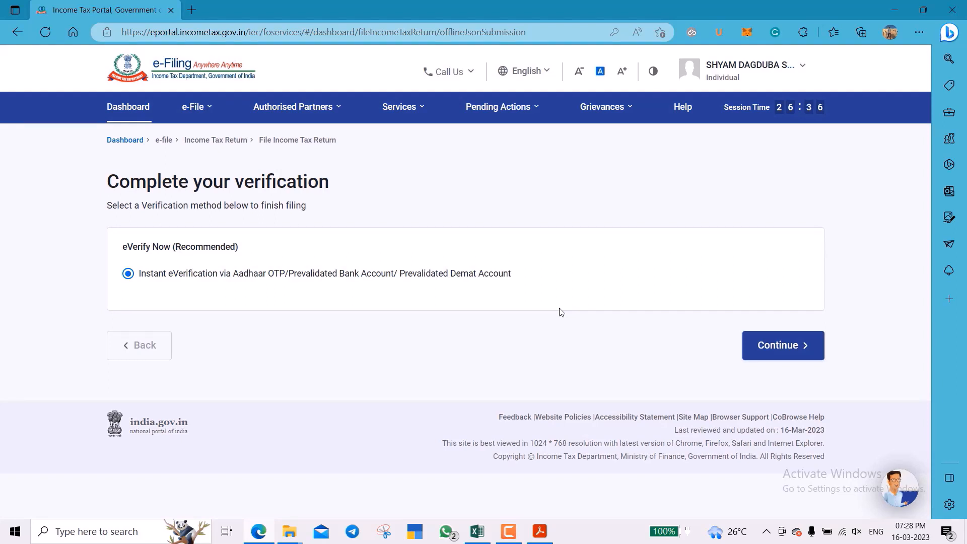
Choose e-verification via OTP to the Aadhaar-registered mobile and agree to validate Aadhaar details.
click(801, 345)
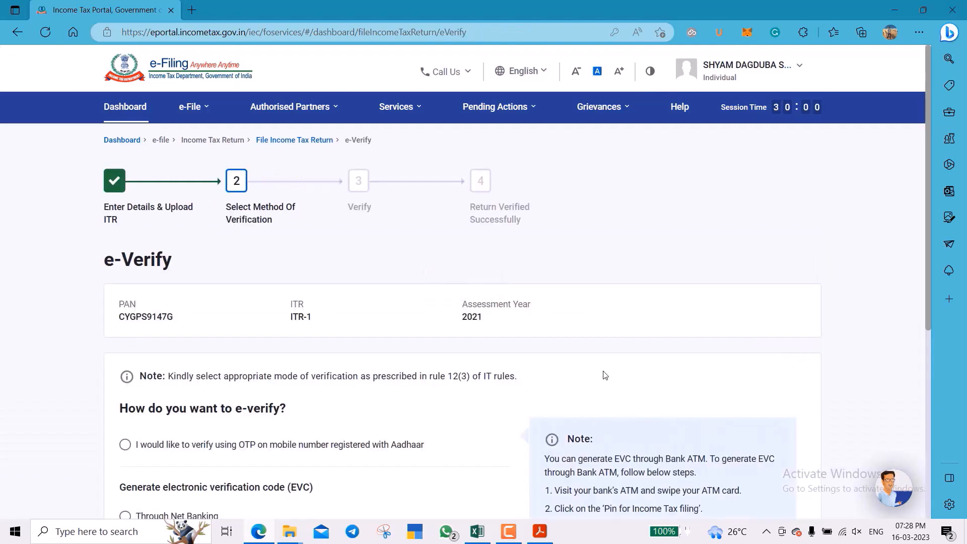
scroll(605, 375, down, 5)
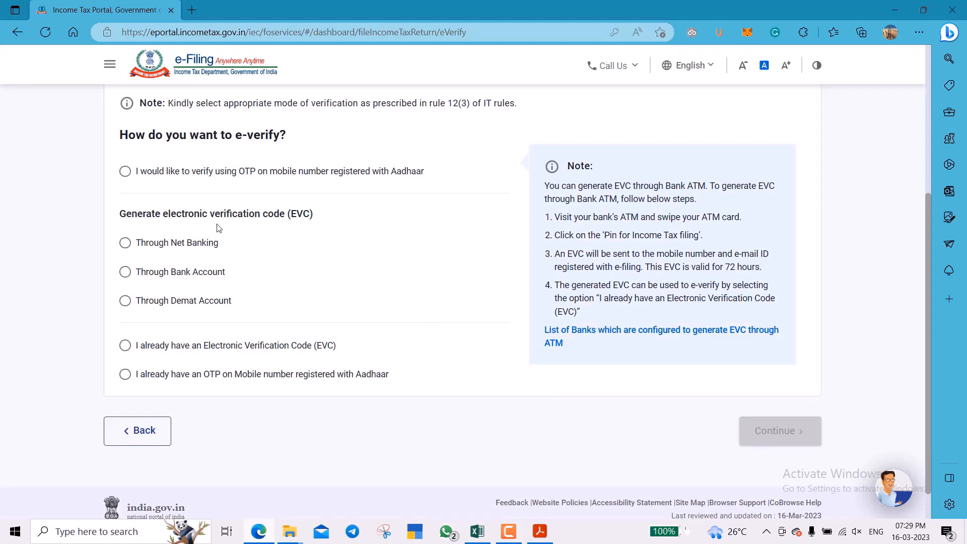
click(125, 173)
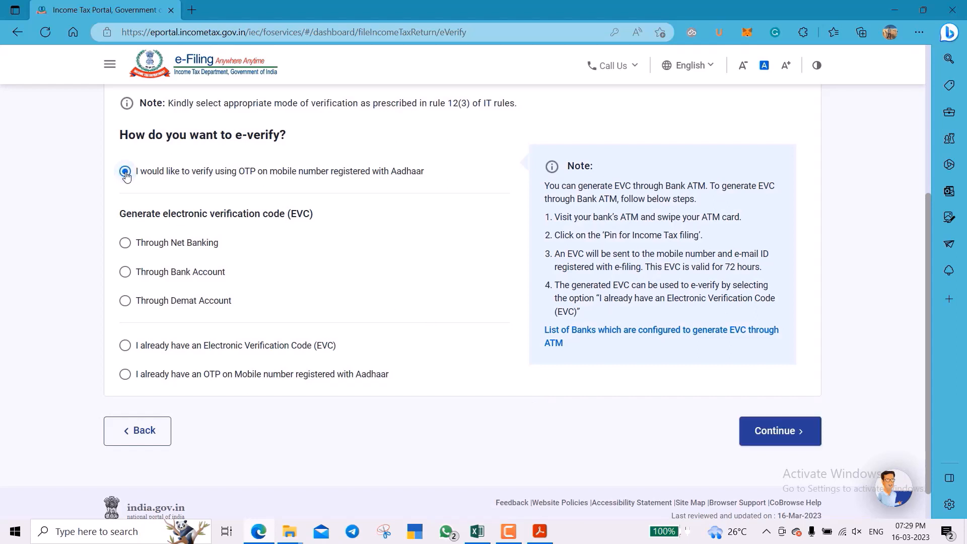
click(780, 436)
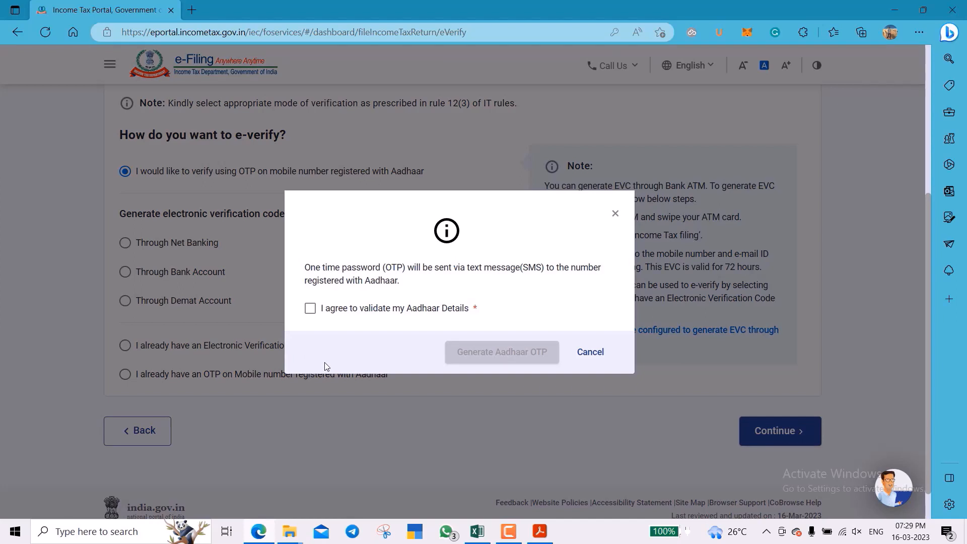
click(310, 309)
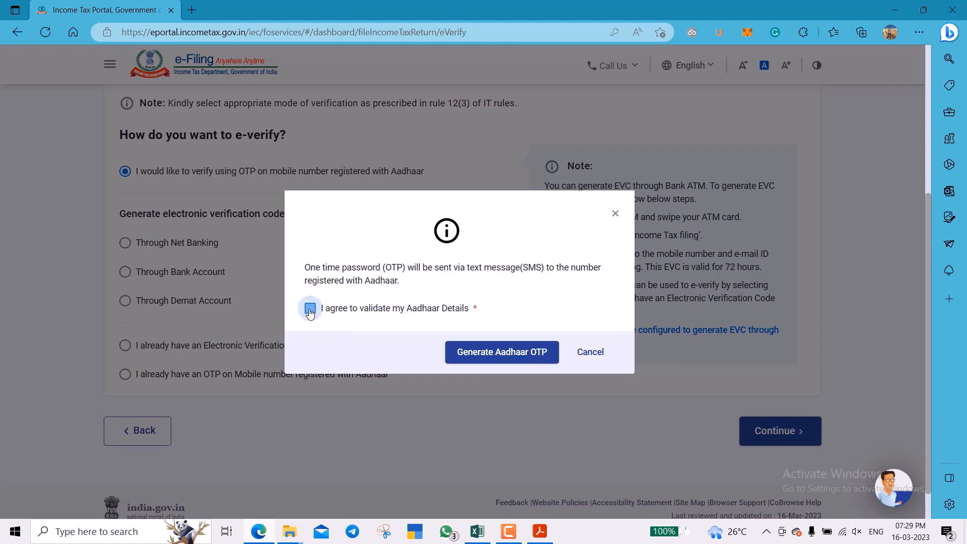